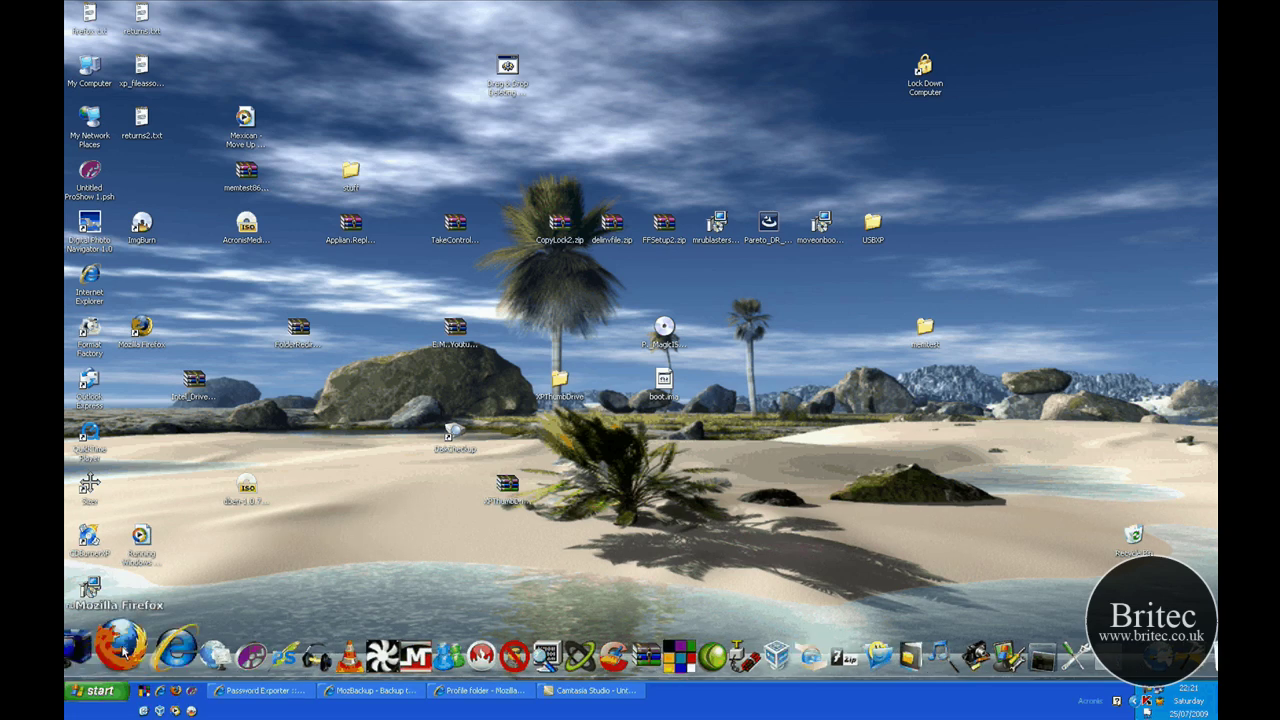
- Launch Firefox Safe Mode from the Internet entry's shortcut options and dismiss the Safe Mode window
key("super")
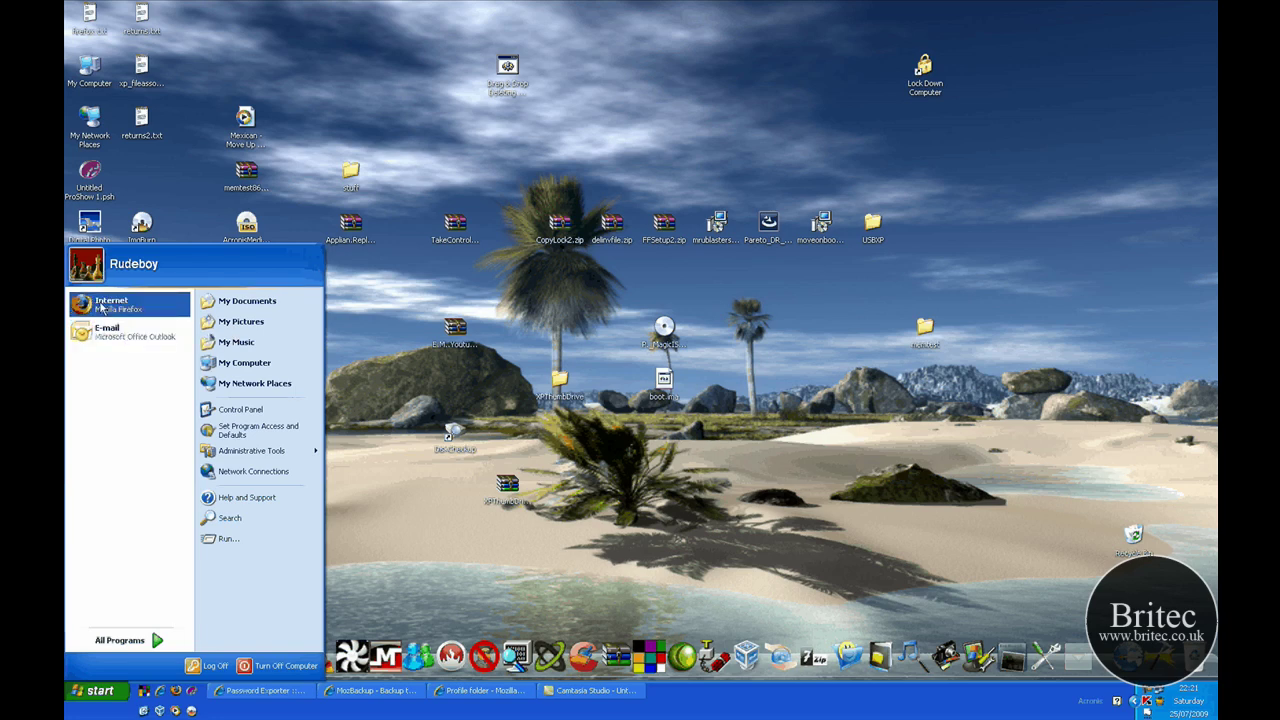
right_click(101, 307)
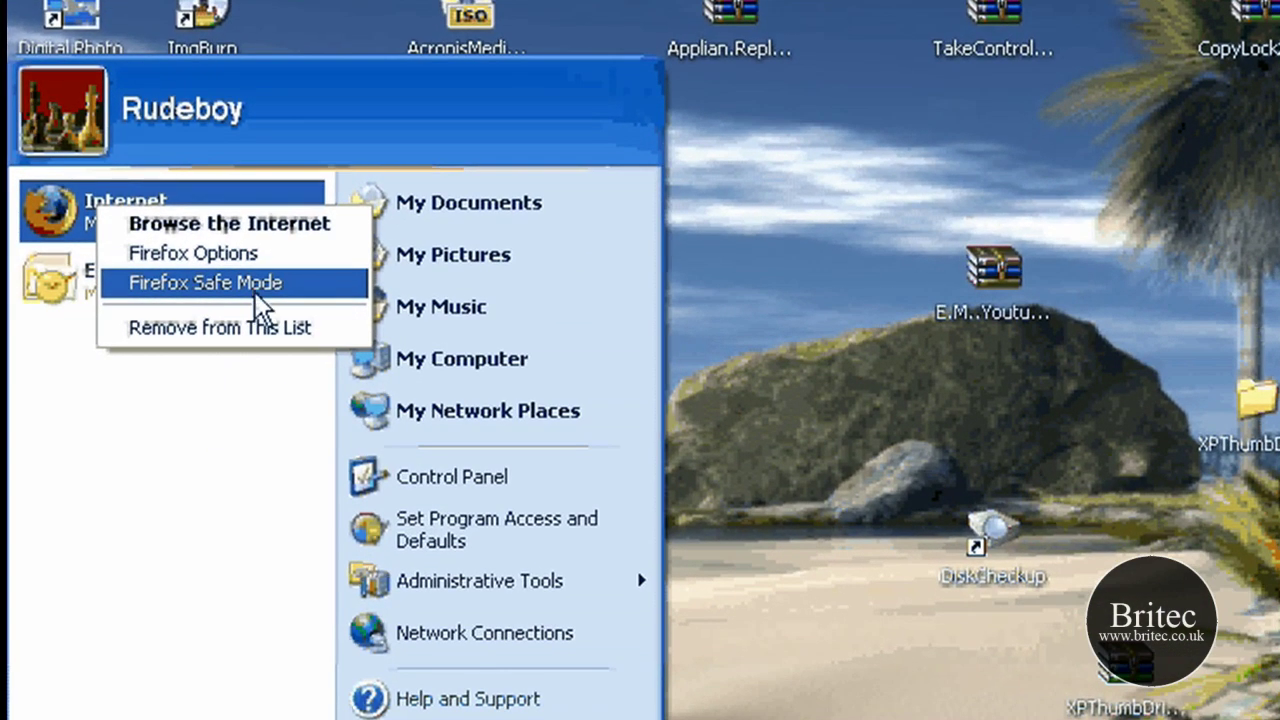
left_click(255, 290)
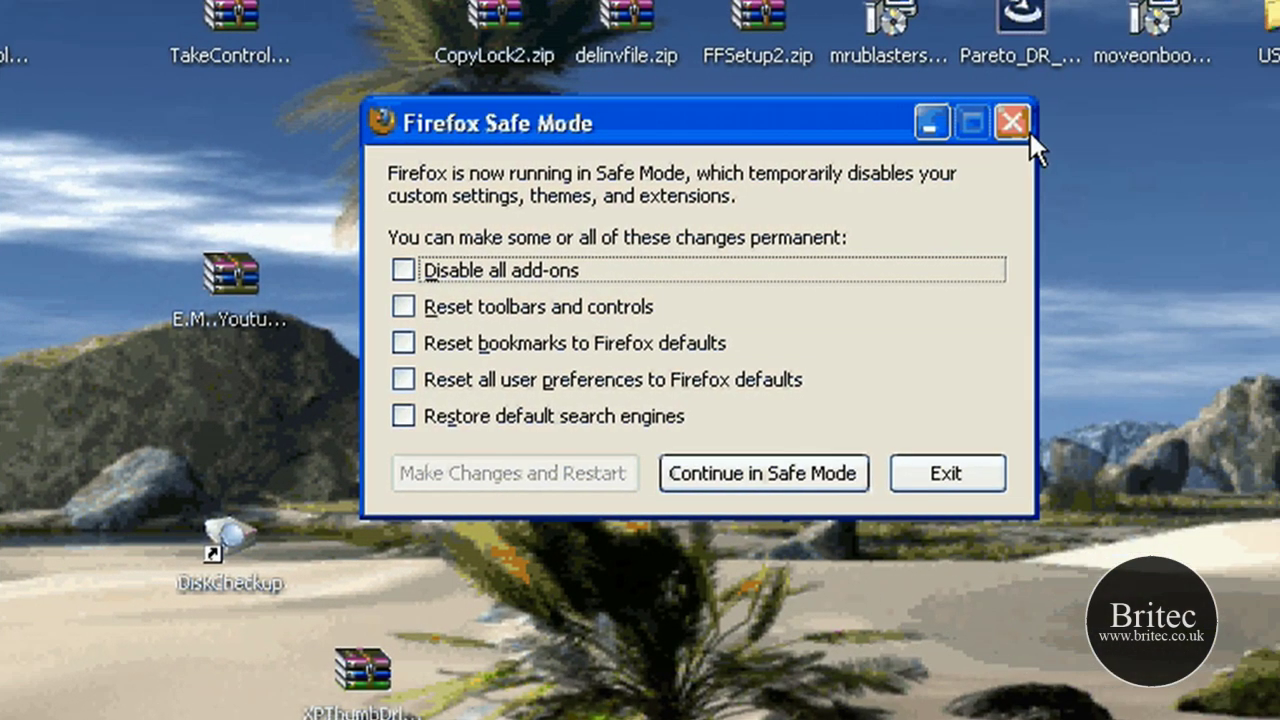
left_click(1025, 128)
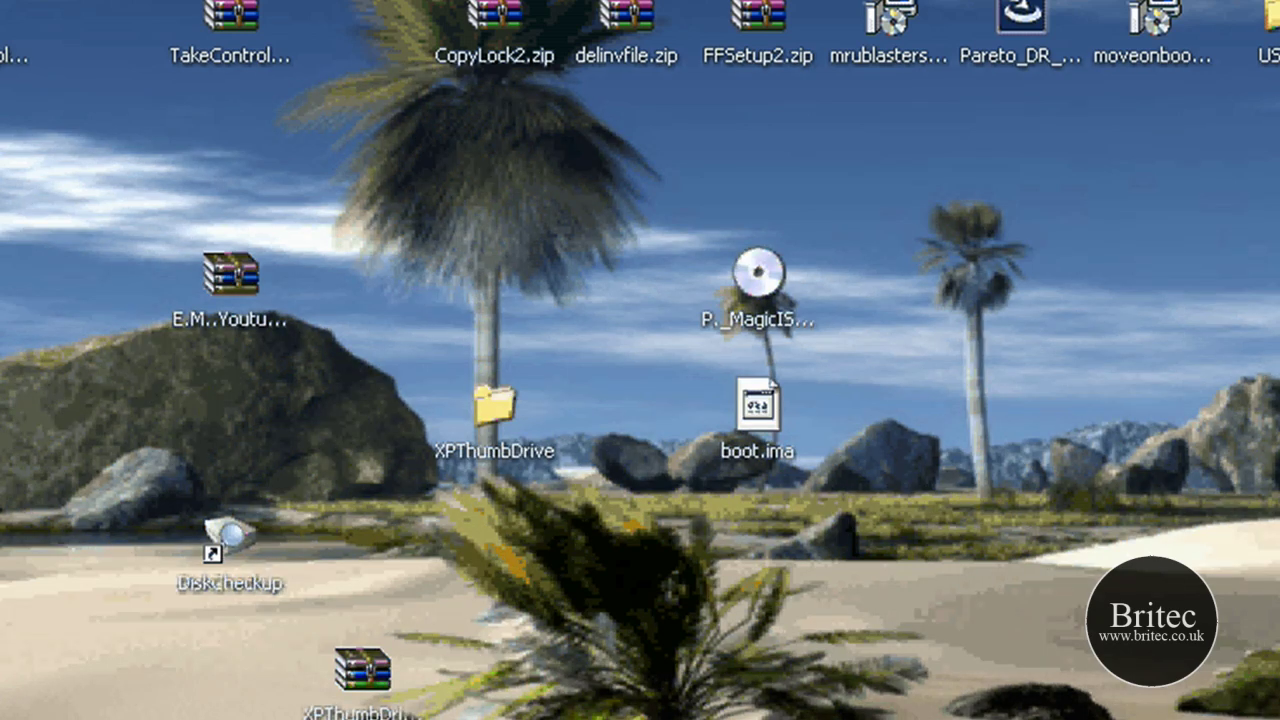
- Run the command firefox.exe -safe-mode to start Firefox in Safe Mode
key("super+r")
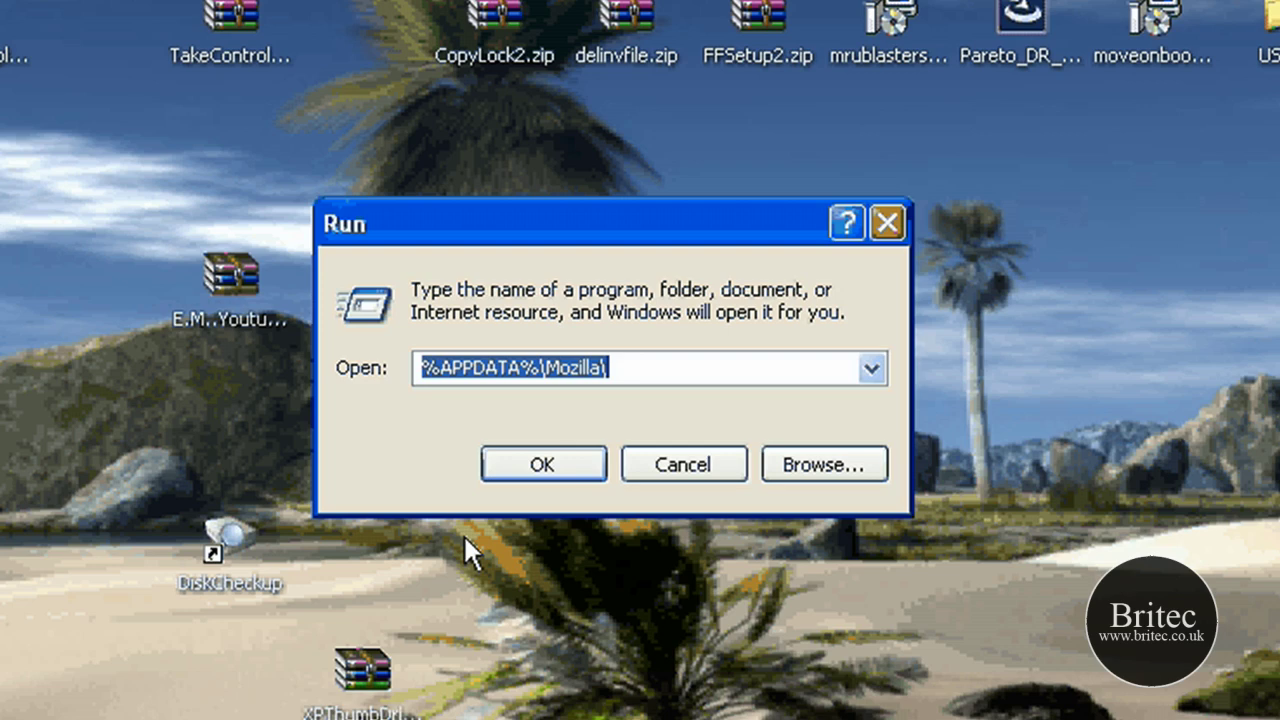
type("firefo")
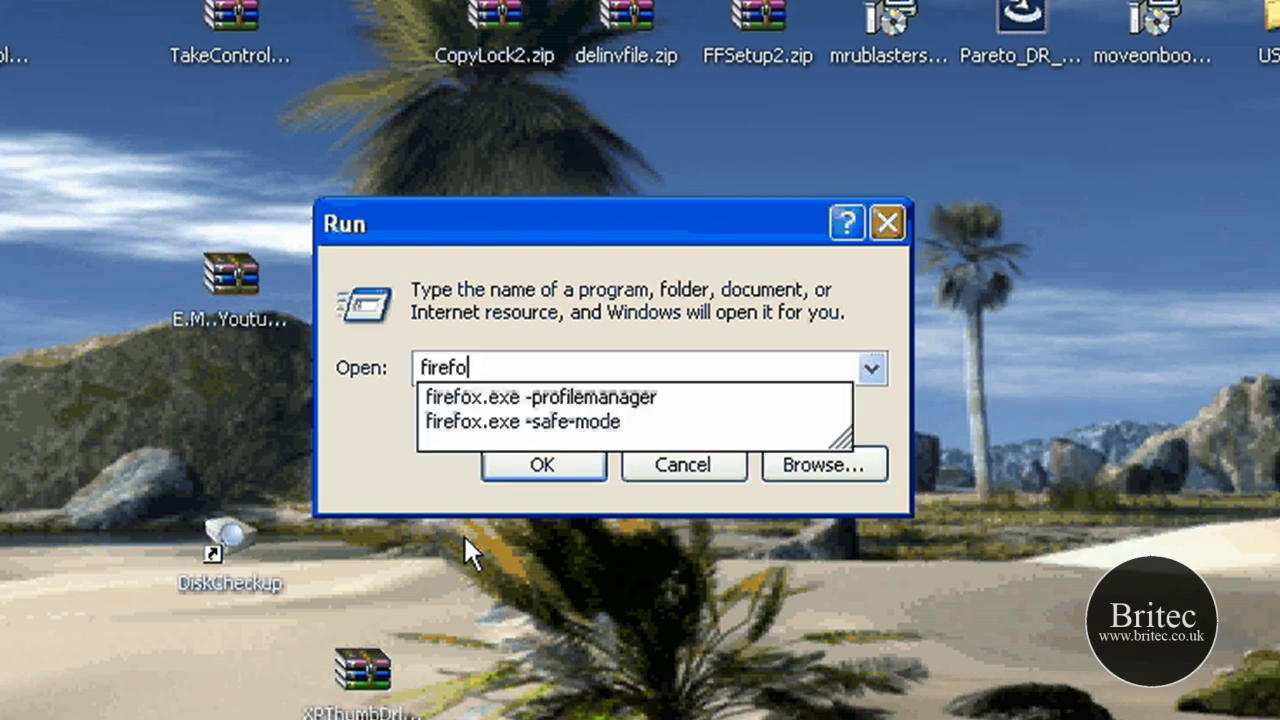
type("x.exe")
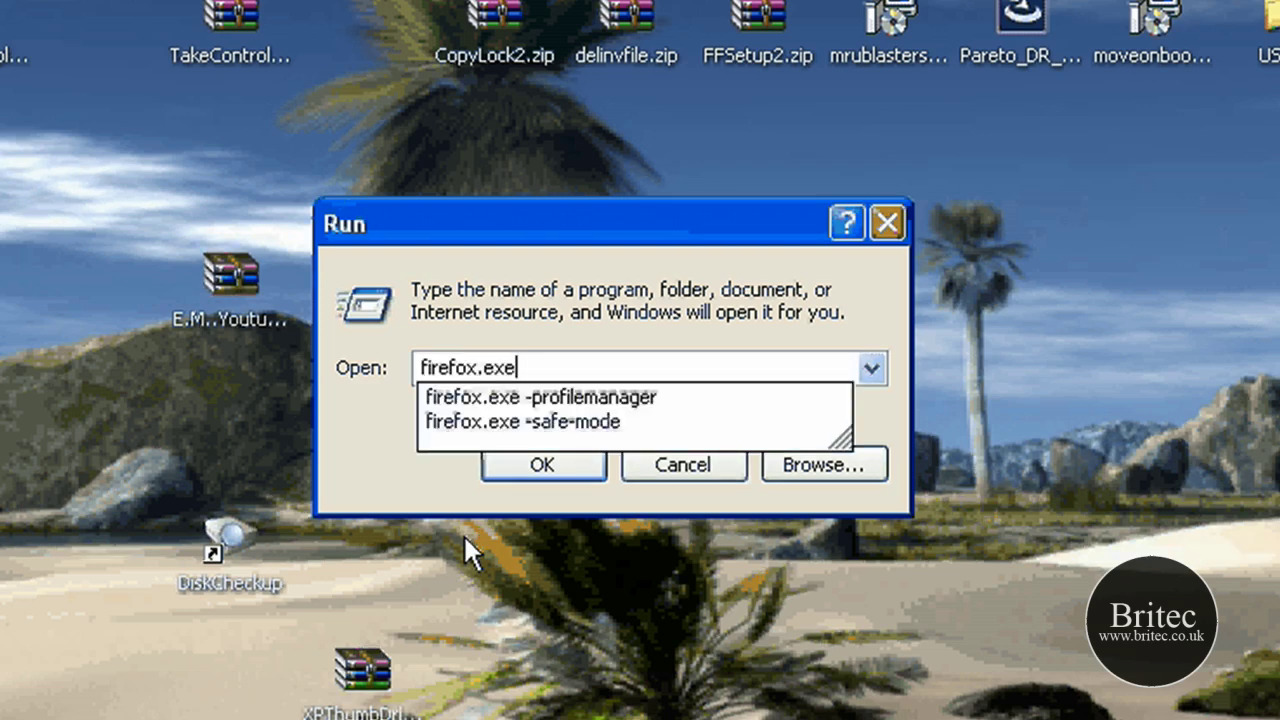
type(" -")
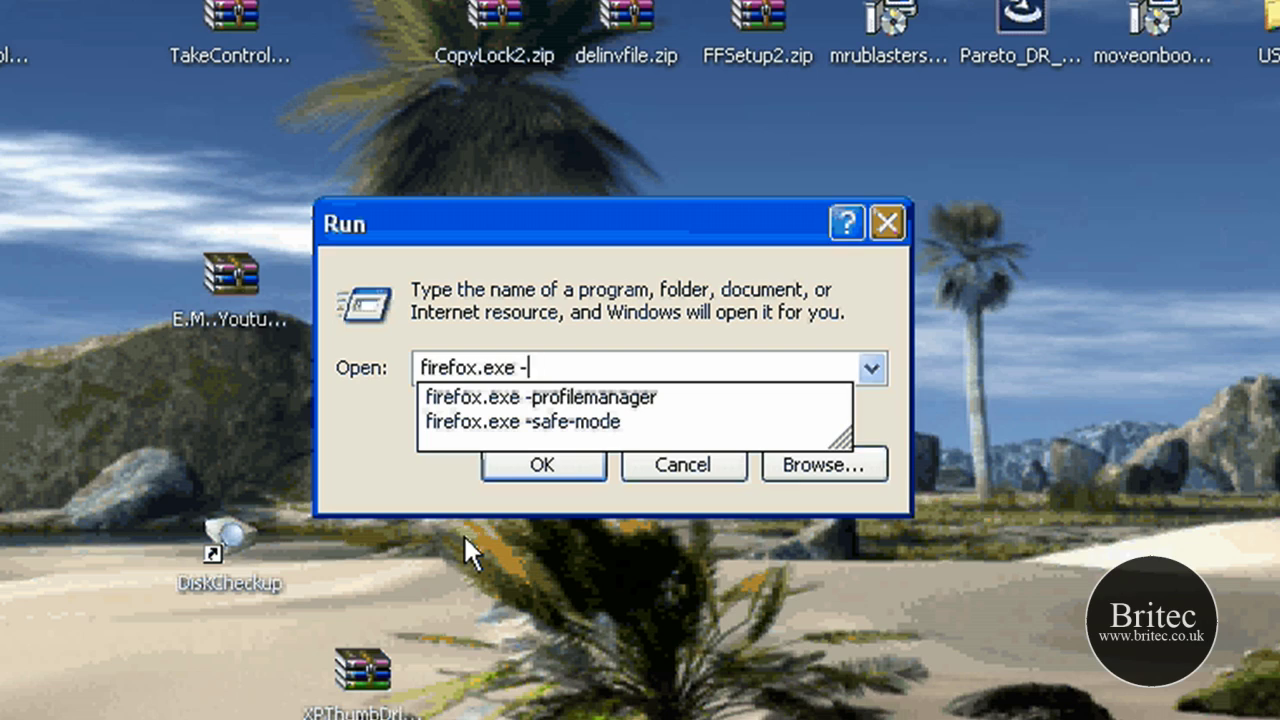
type("safe-")
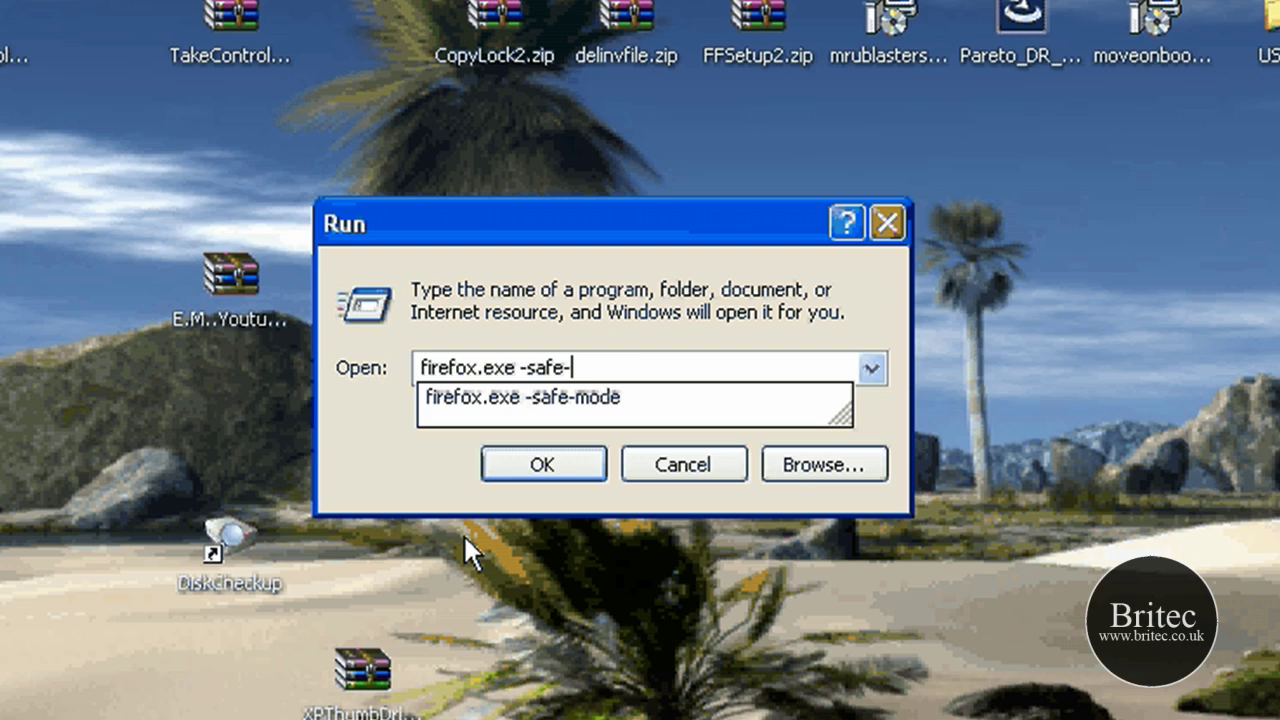
type("m")
key("Return")
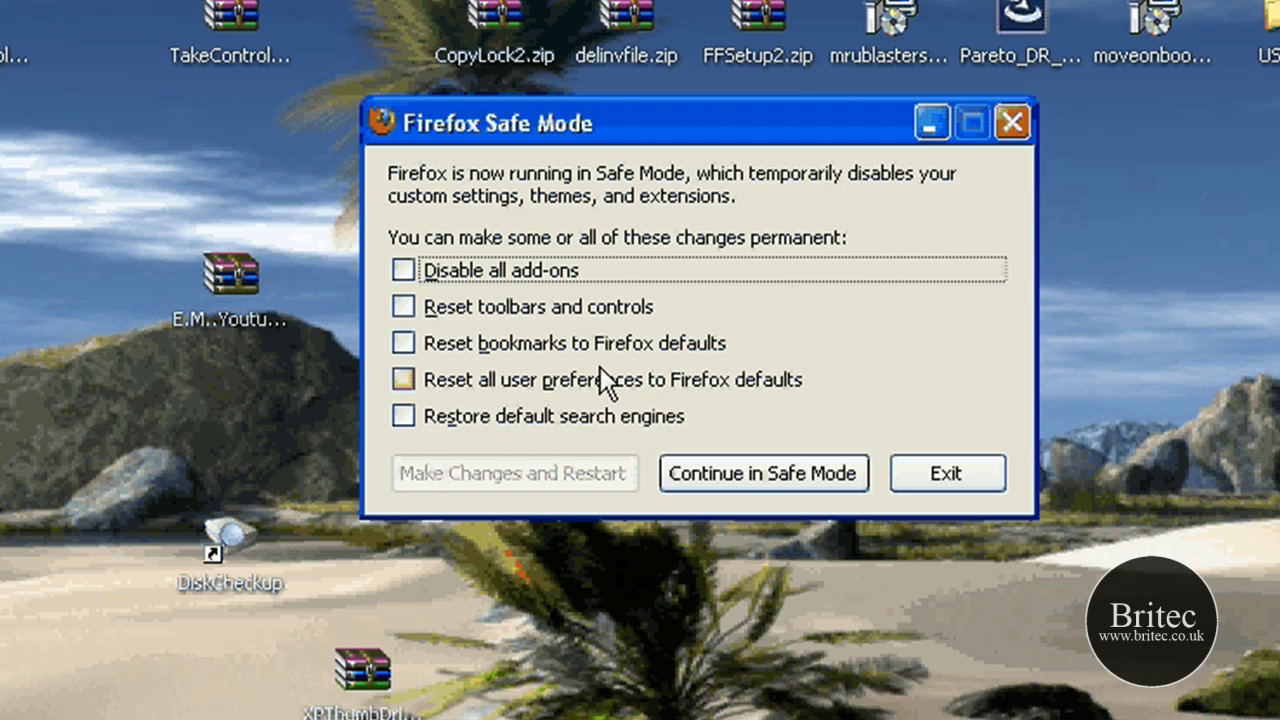
- Select all five Safe Mode changes, covering add-ons, toolbars, bookmarks, user preferences and search engines, and continue in Safe Mode
left_click(399, 274)
left_click(402, 310)
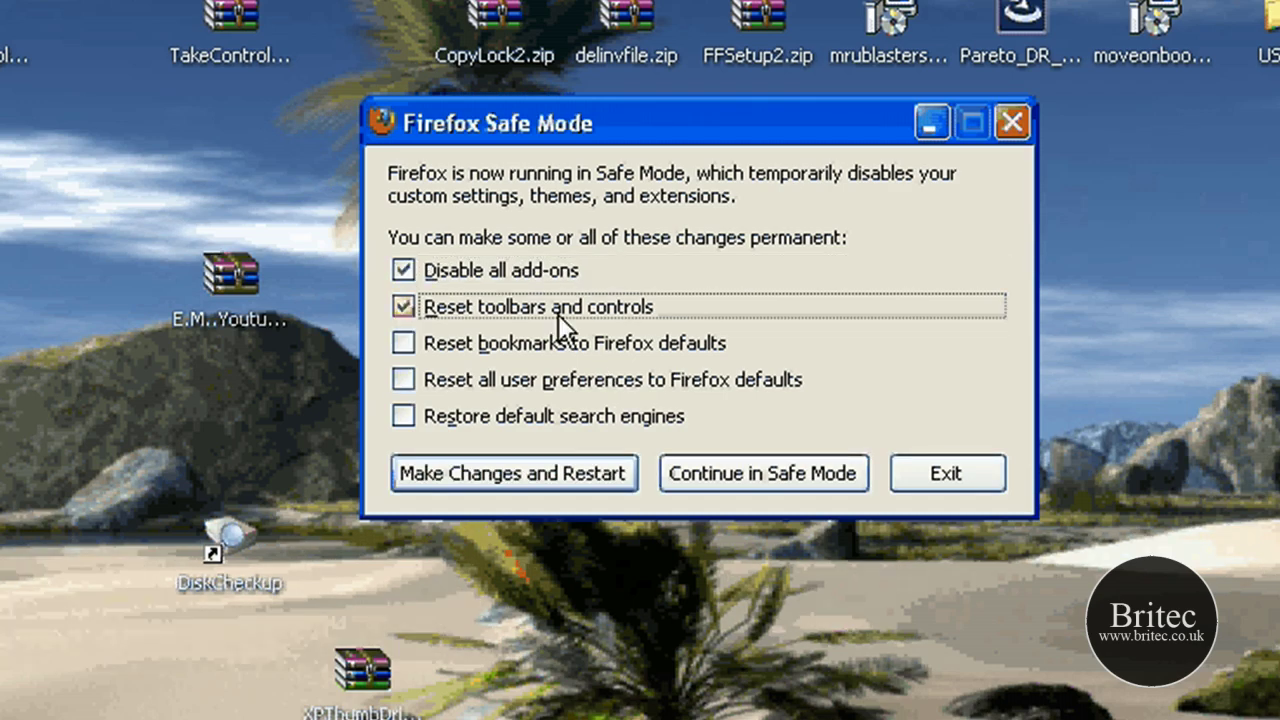
left_click(403, 344)
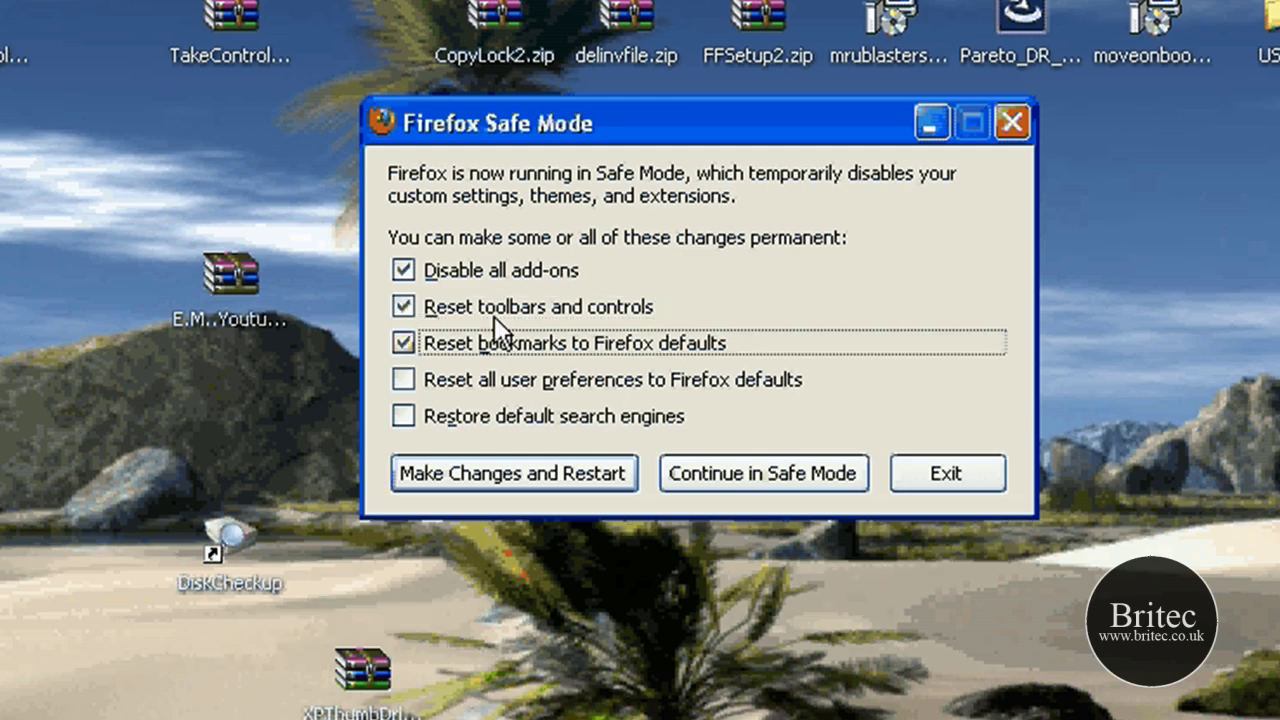
left_click(481, 342)
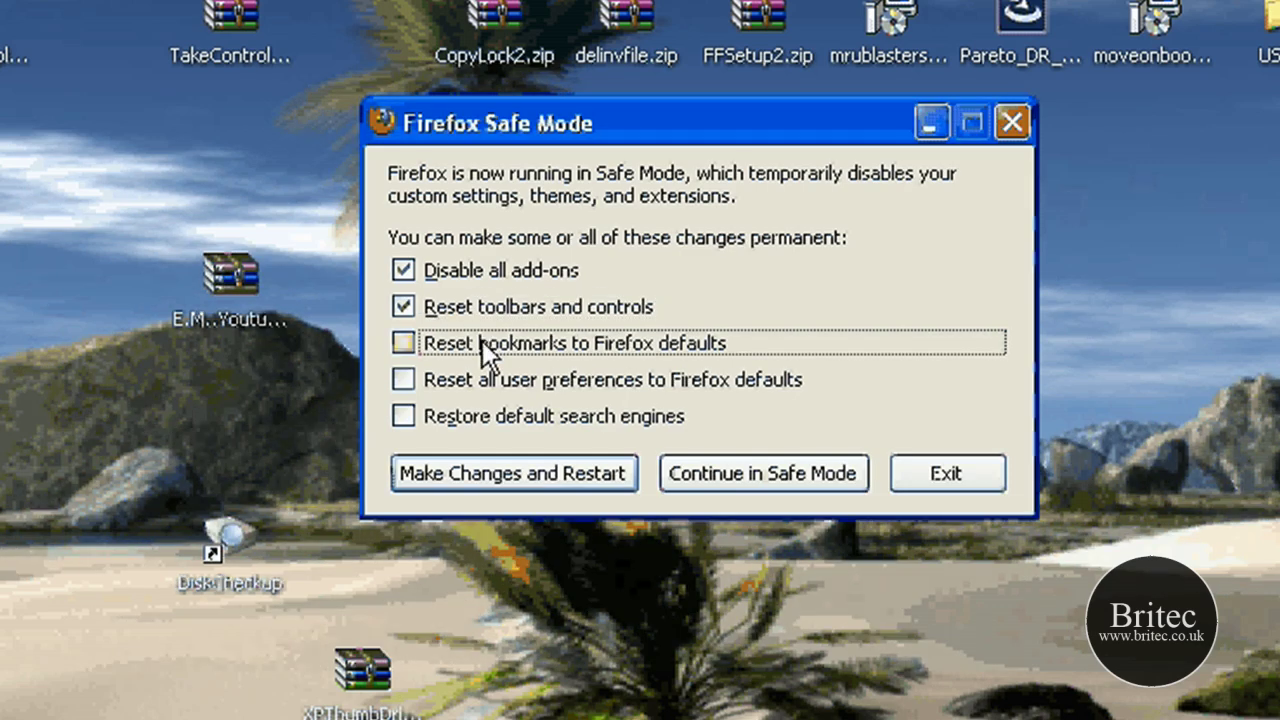
left_click(400, 380)
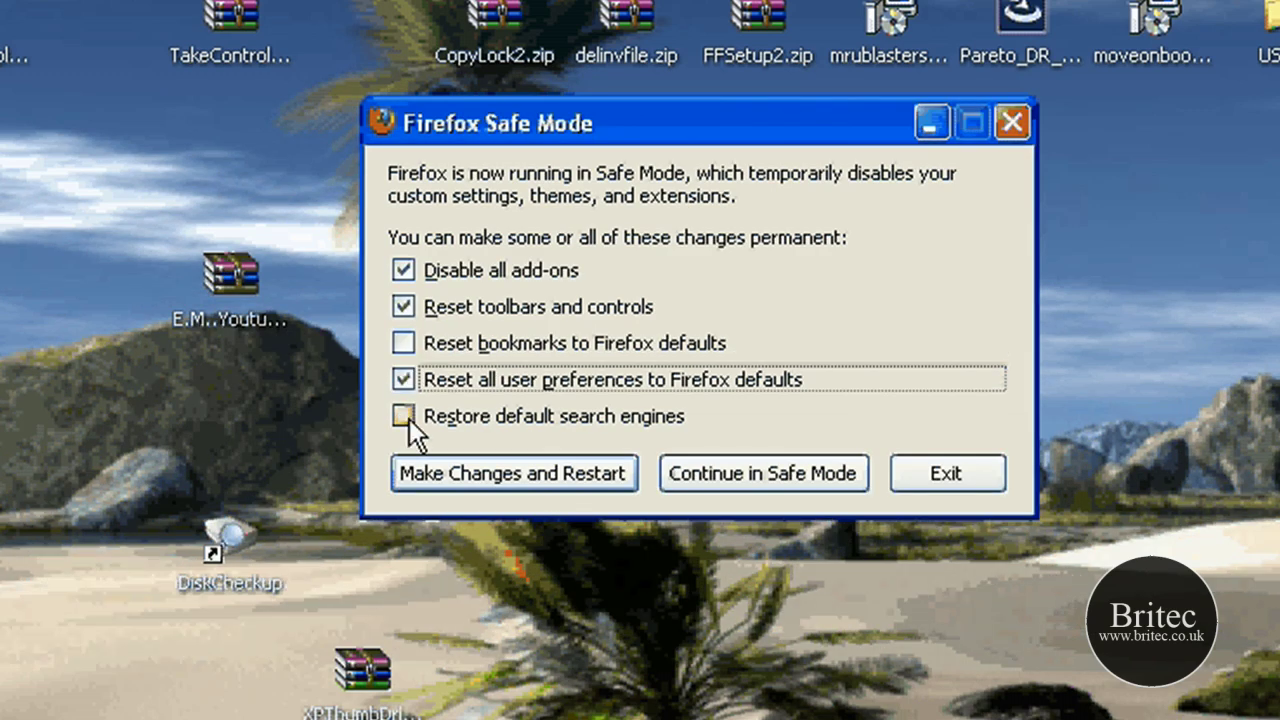
left_click(408, 418)
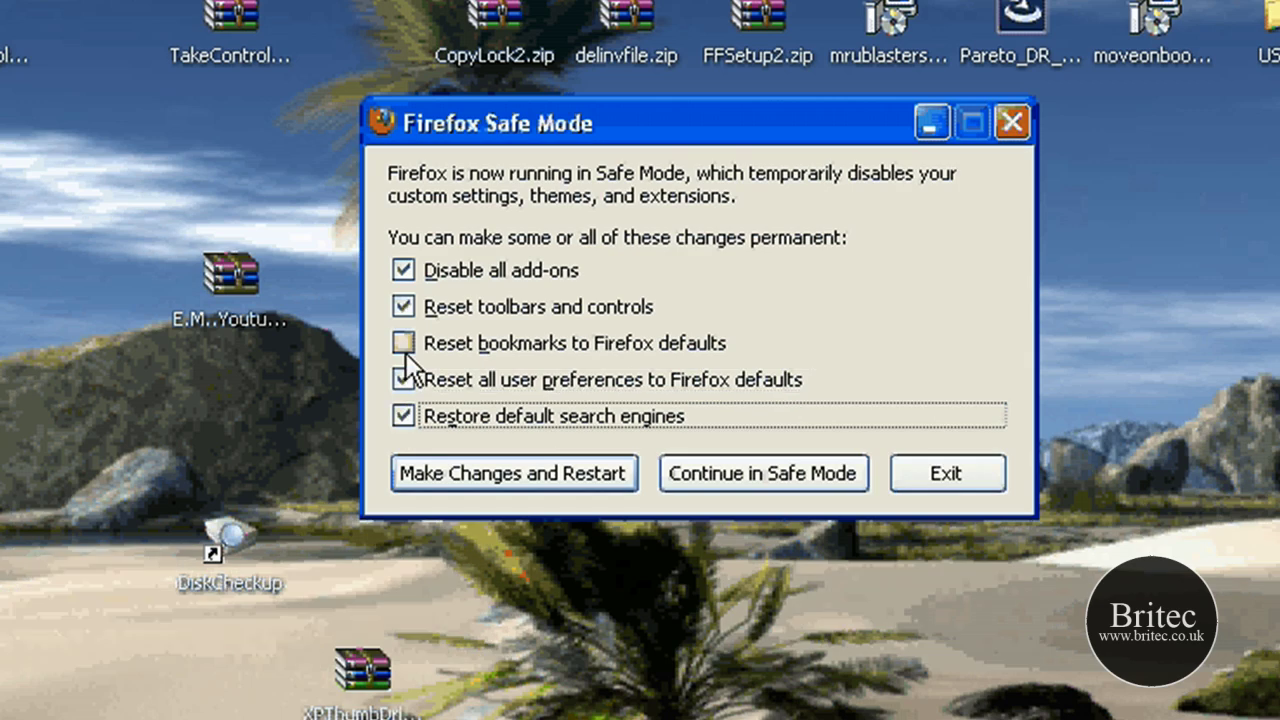
left_click(404, 348)
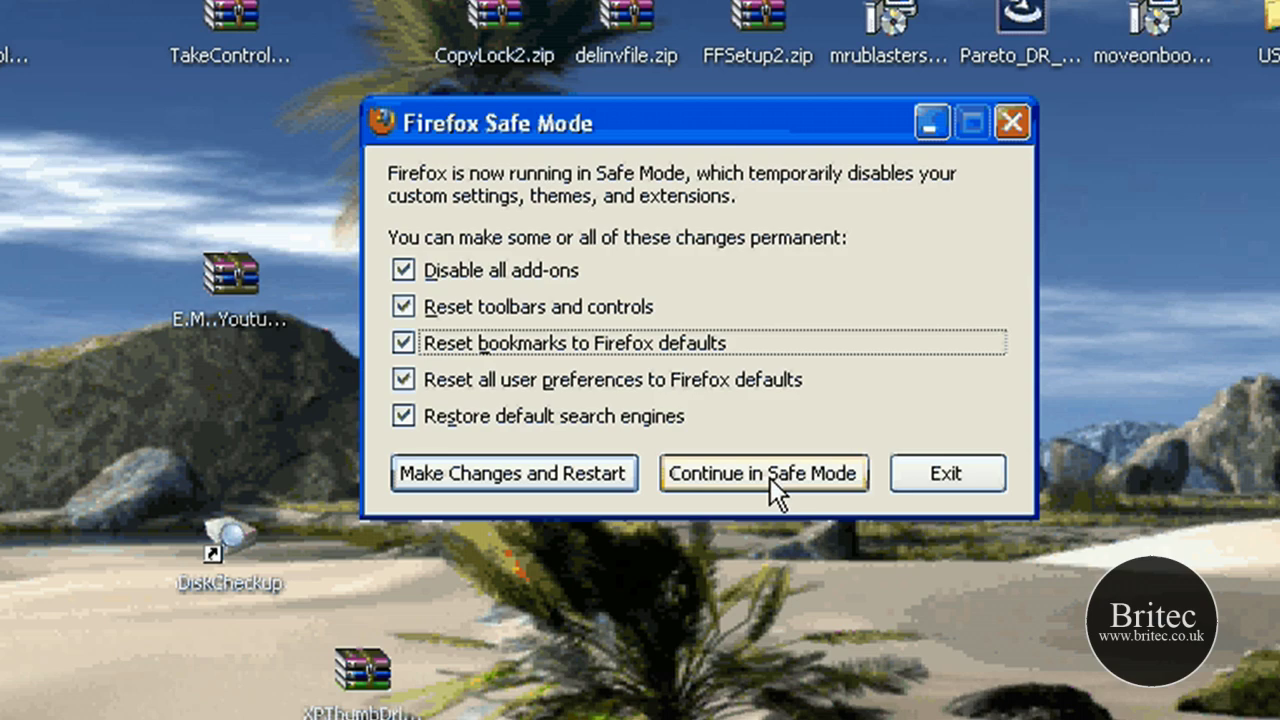
left_click(768, 475)
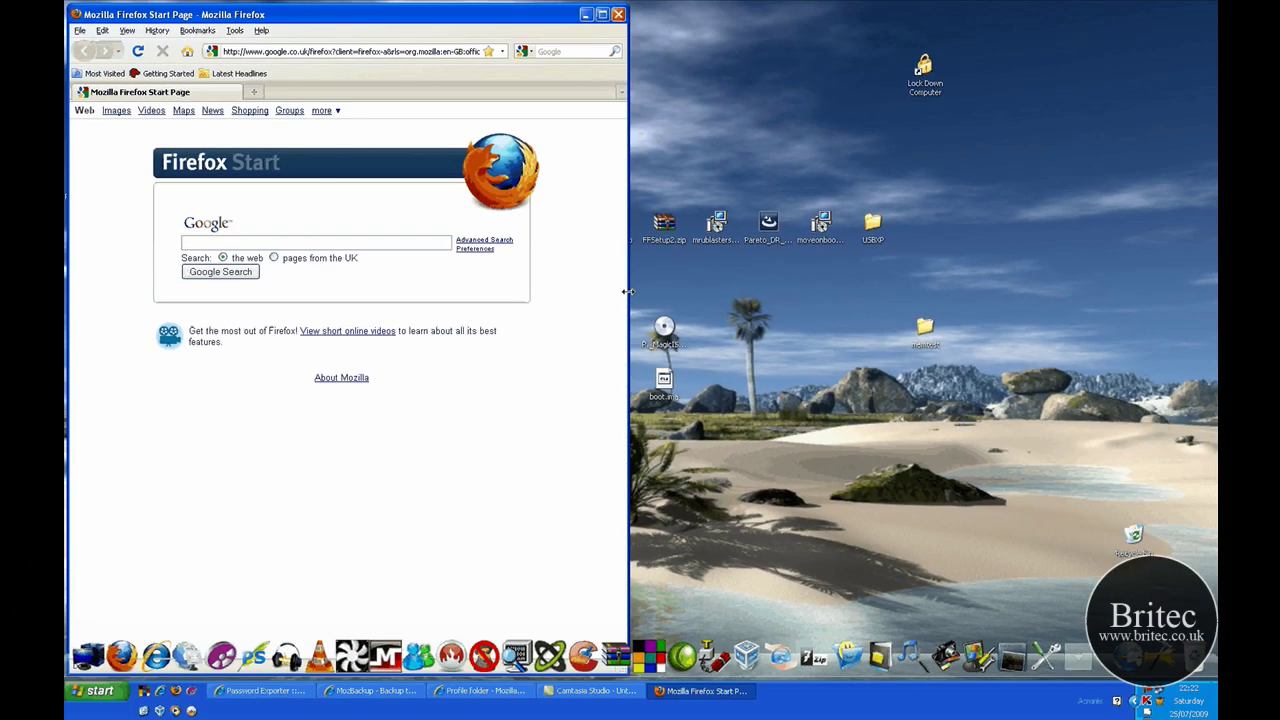
- Widen and reposition the Firefox window on the desktop, and close it
left_click_drag(663, 197, 1086, 323)
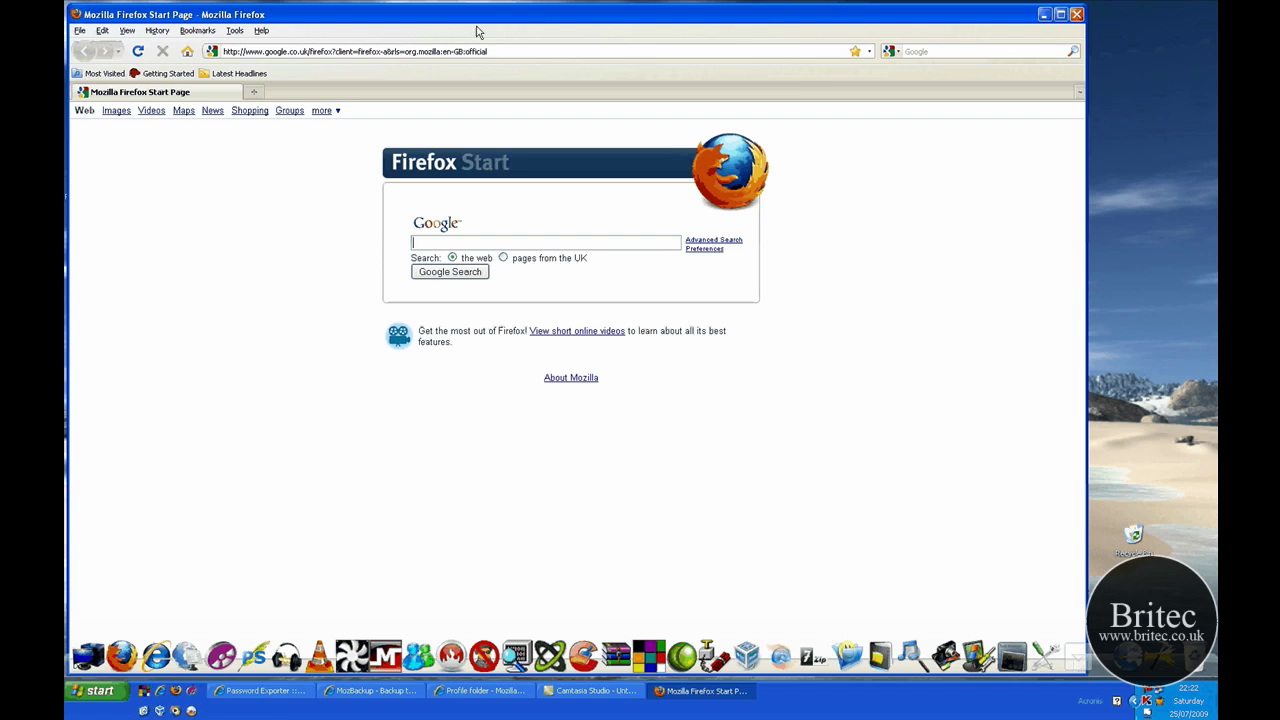
left_click_drag(479, 20, 541, 27)
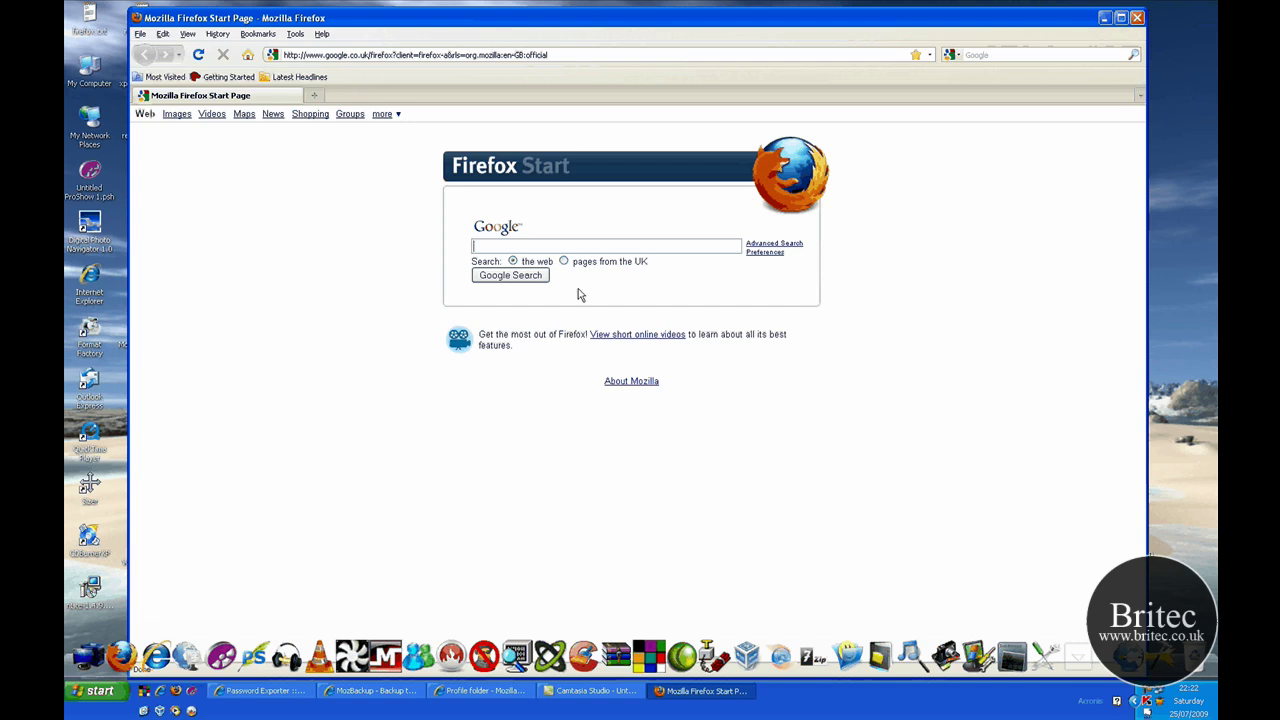
left_click_drag(558, 25, 549, 18)
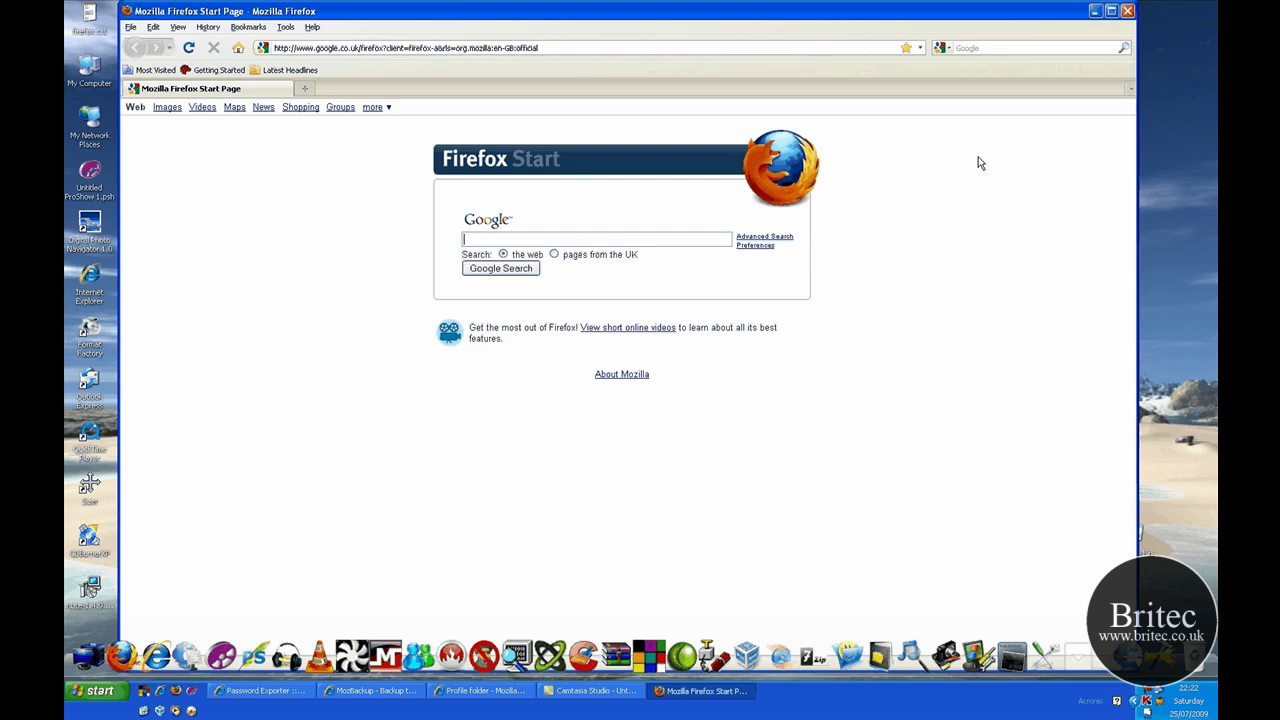
left_click(1126, 11)
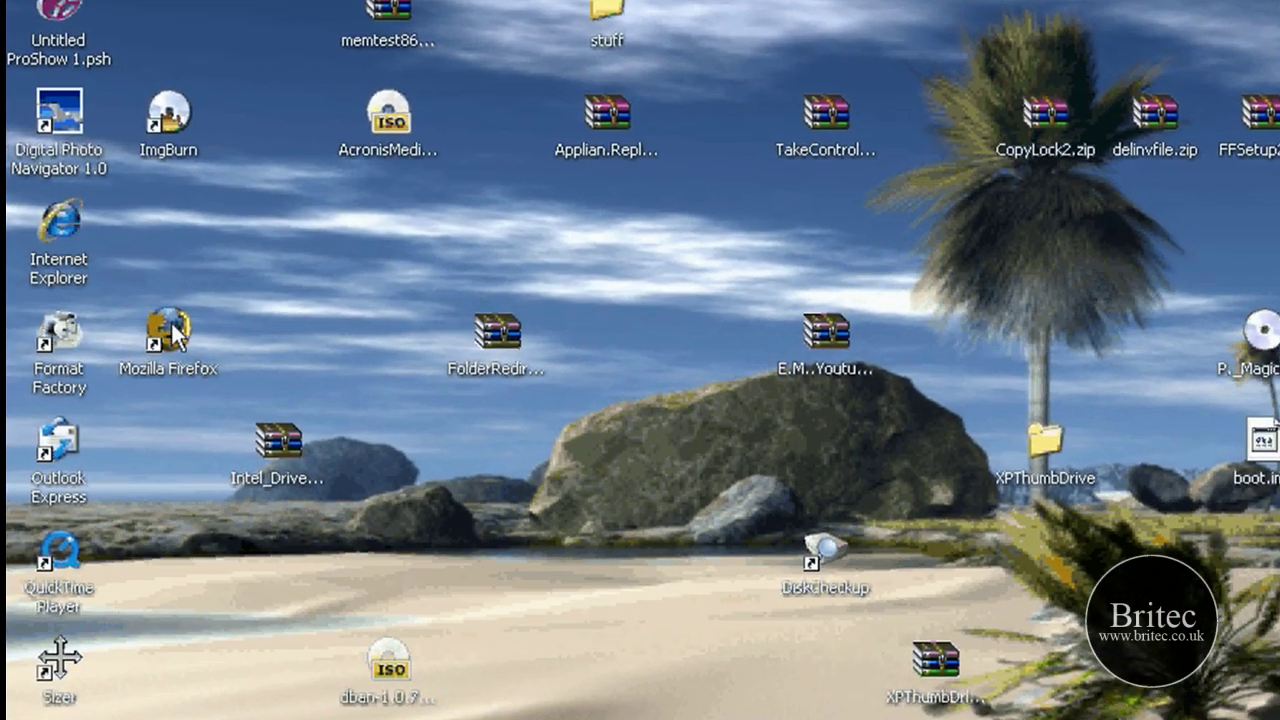
- Try Windows 2000 compatibility mode in the Mozilla Firefox desktop shortcut's properties, disable compatibility mode again, and close the properties
right_click(172, 334)
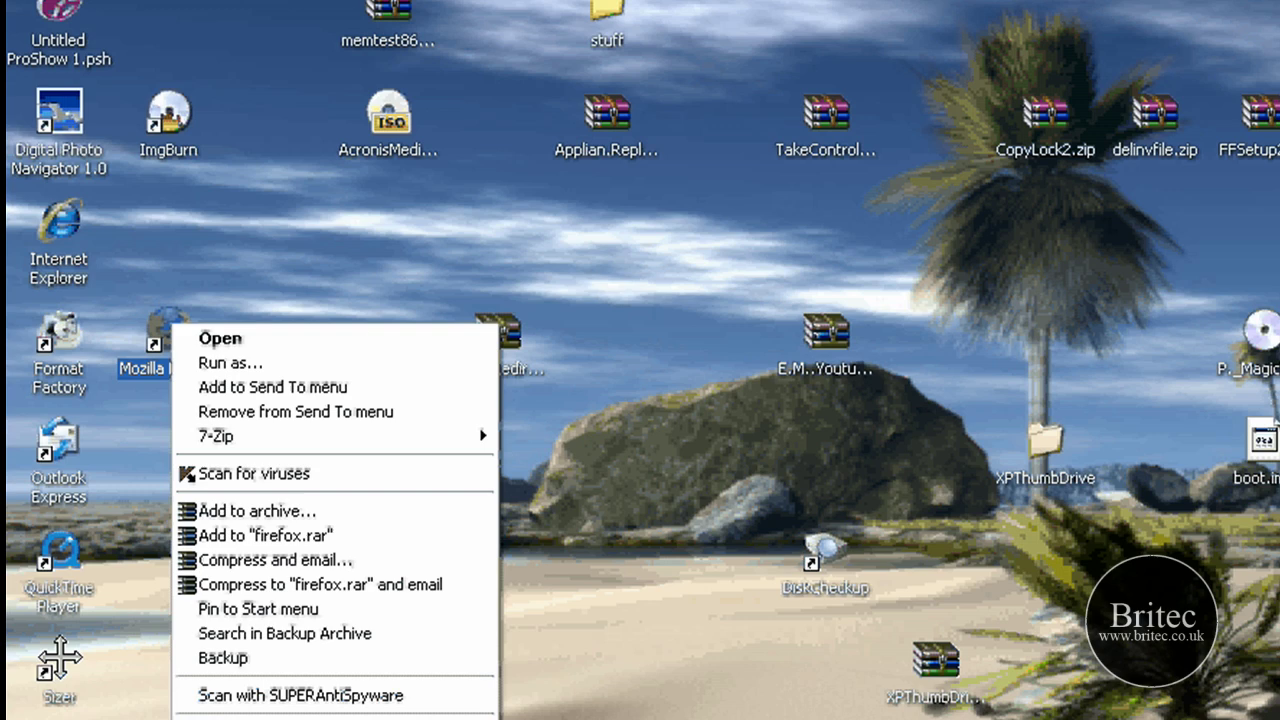
left_click(240, 719)
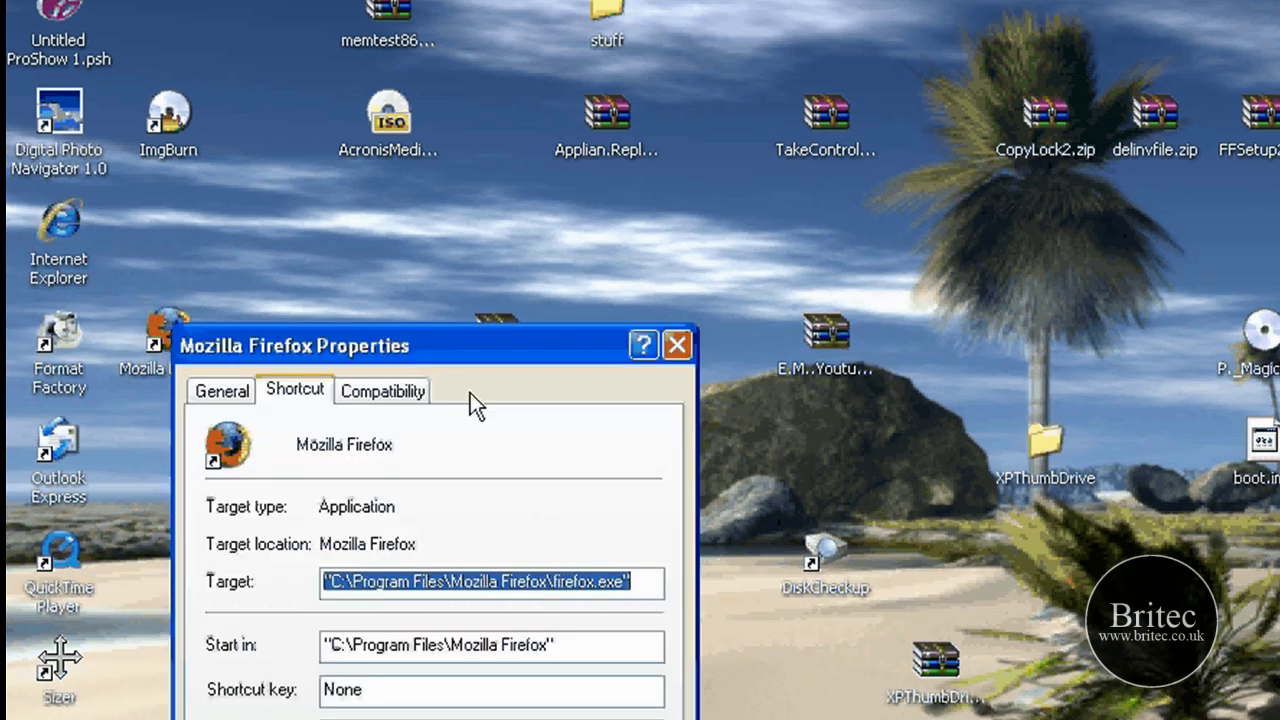
left_click_drag(392, 345, 415, 102)
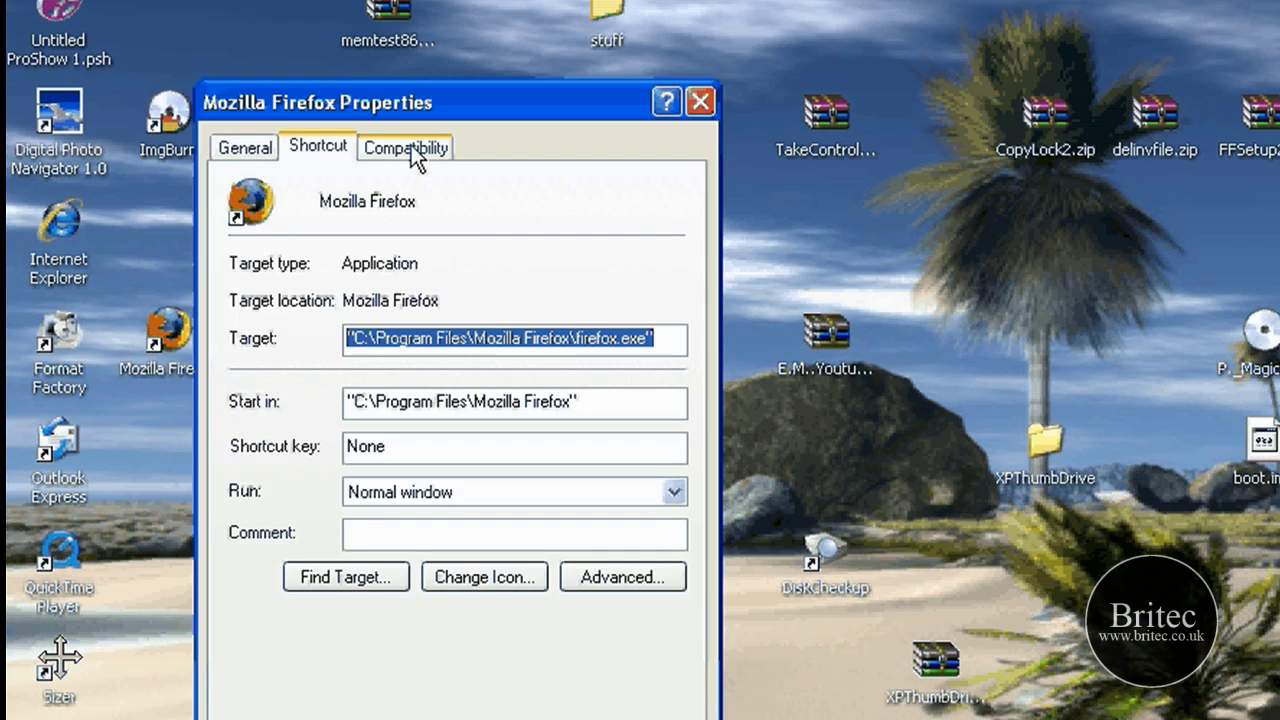
left_click(405, 149)
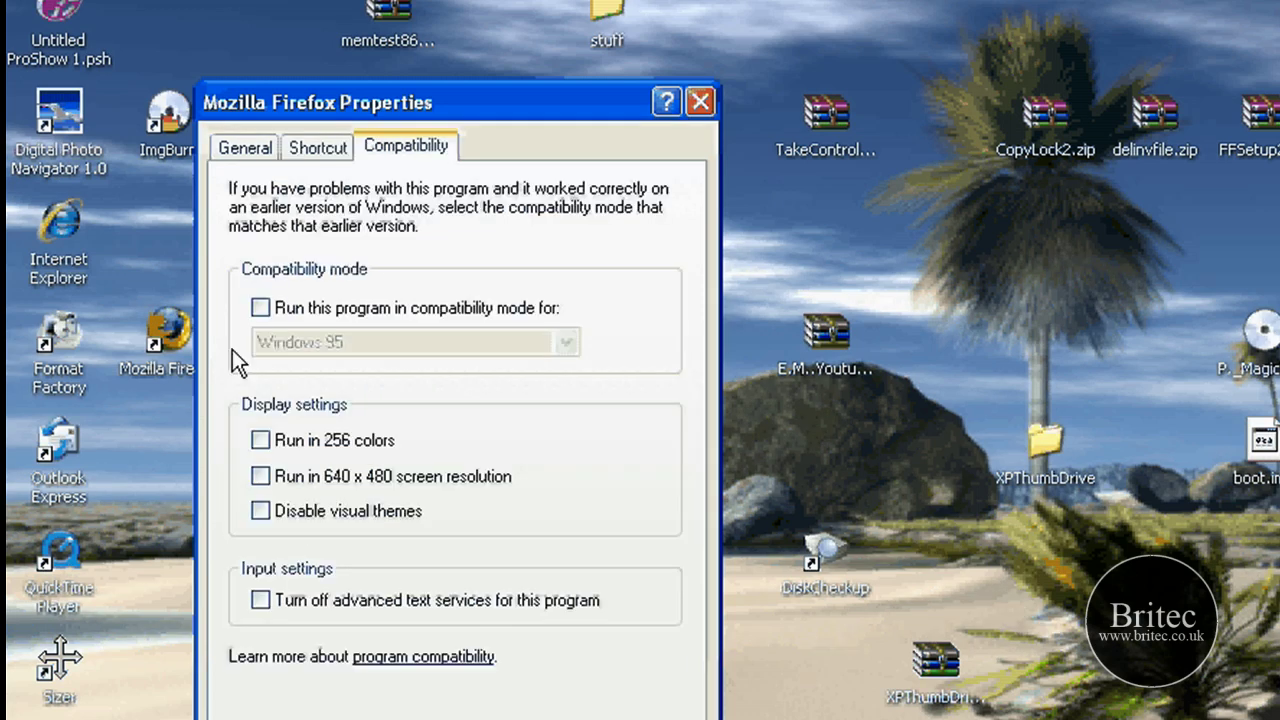
left_click(260, 308)
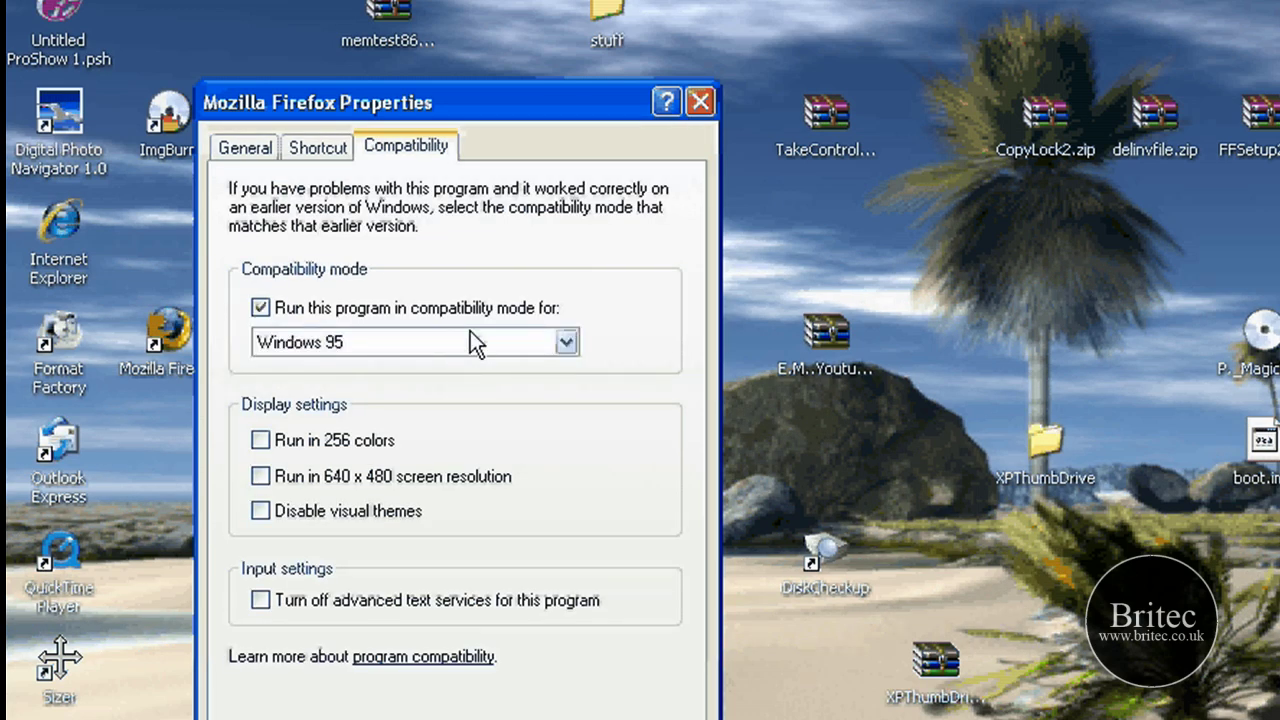
left_click(470, 331)
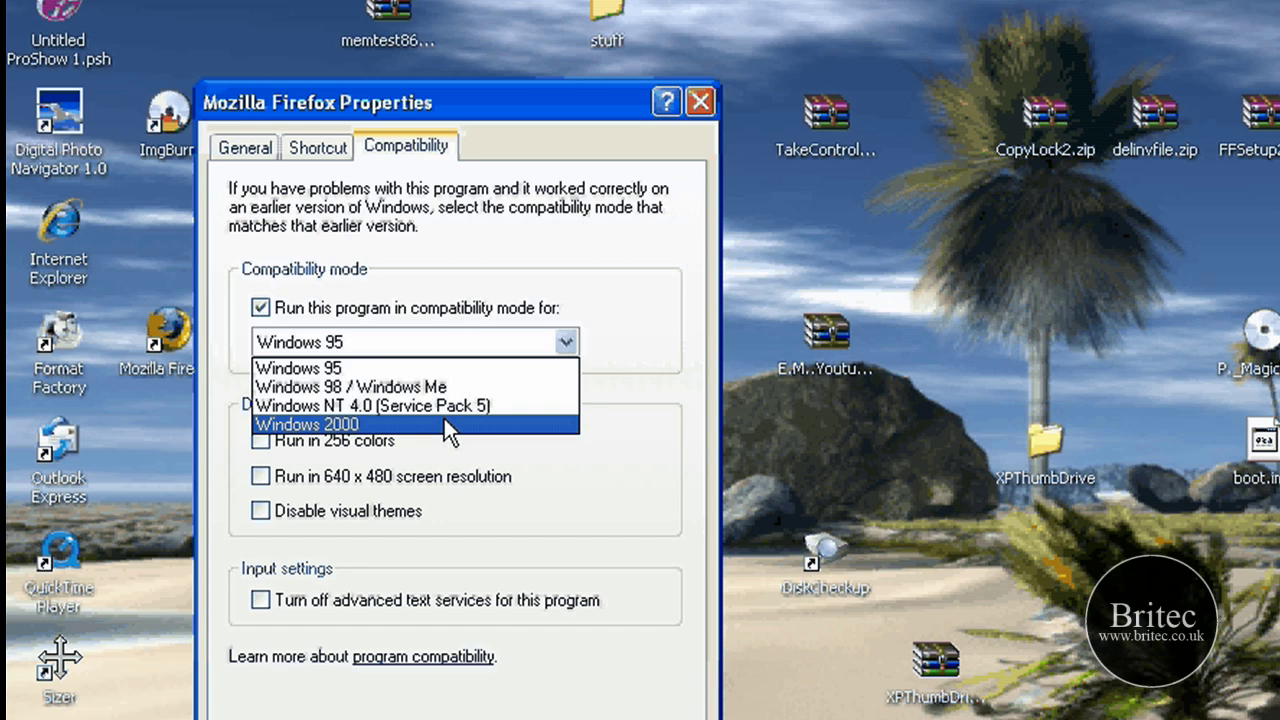
left_click(444, 422)
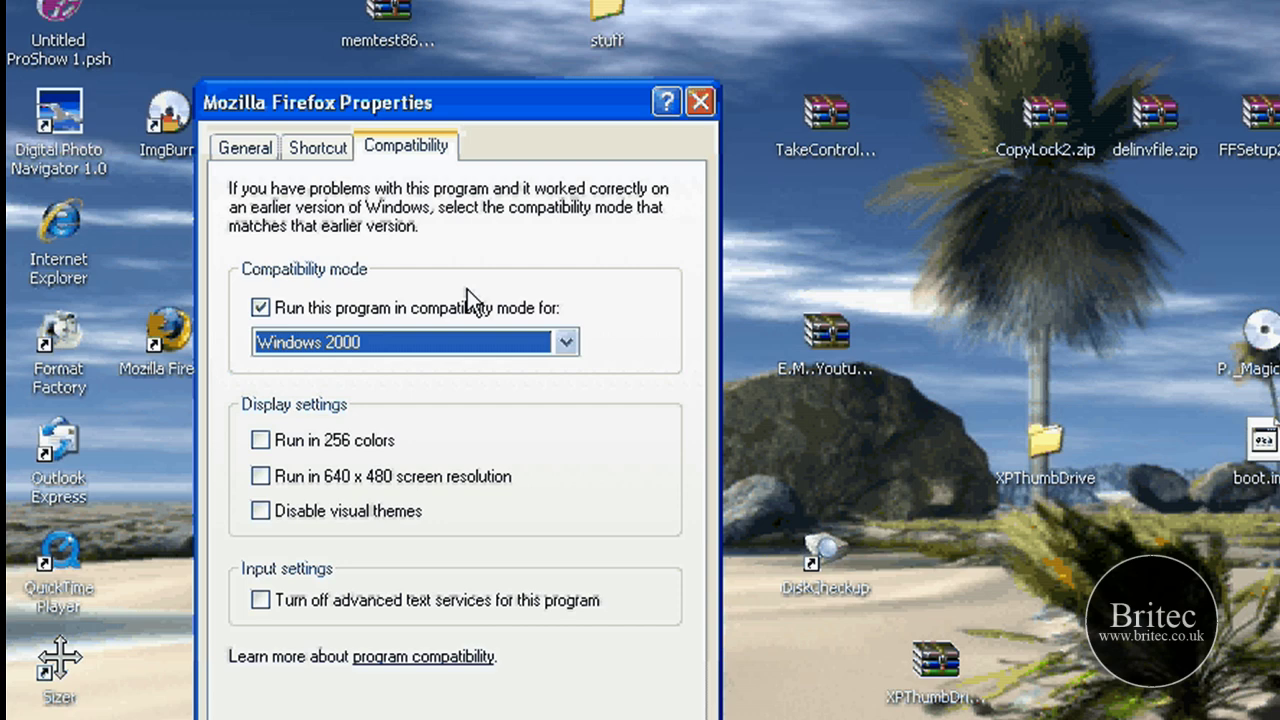
left_click(301, 314)
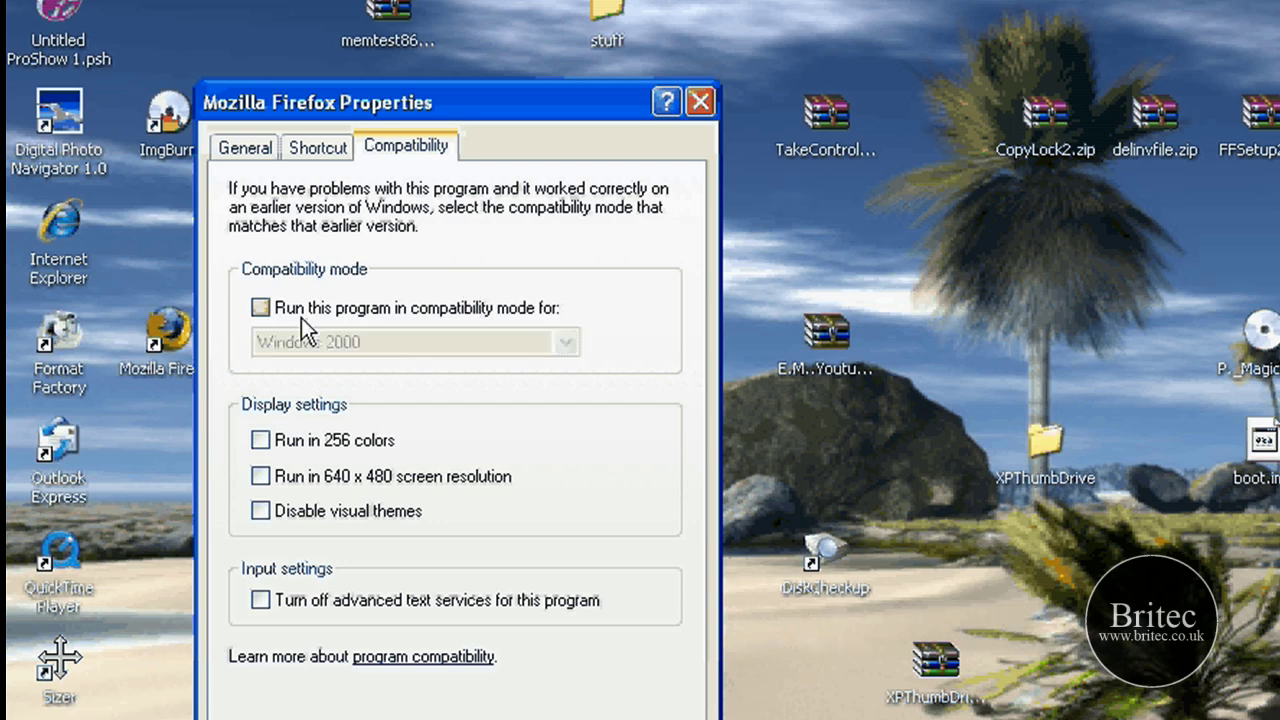
key("Return")
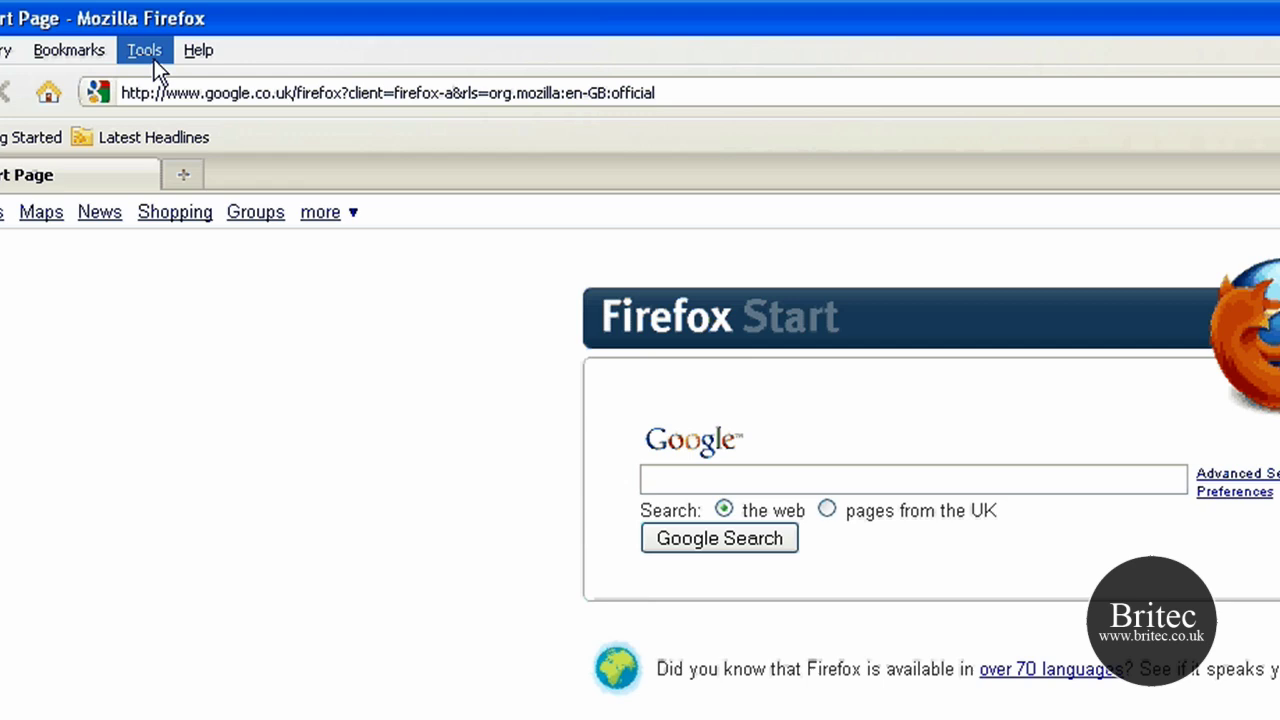
- Open Firefox's Main options and bring up the add-ons manager from there
left_click(153, 55)
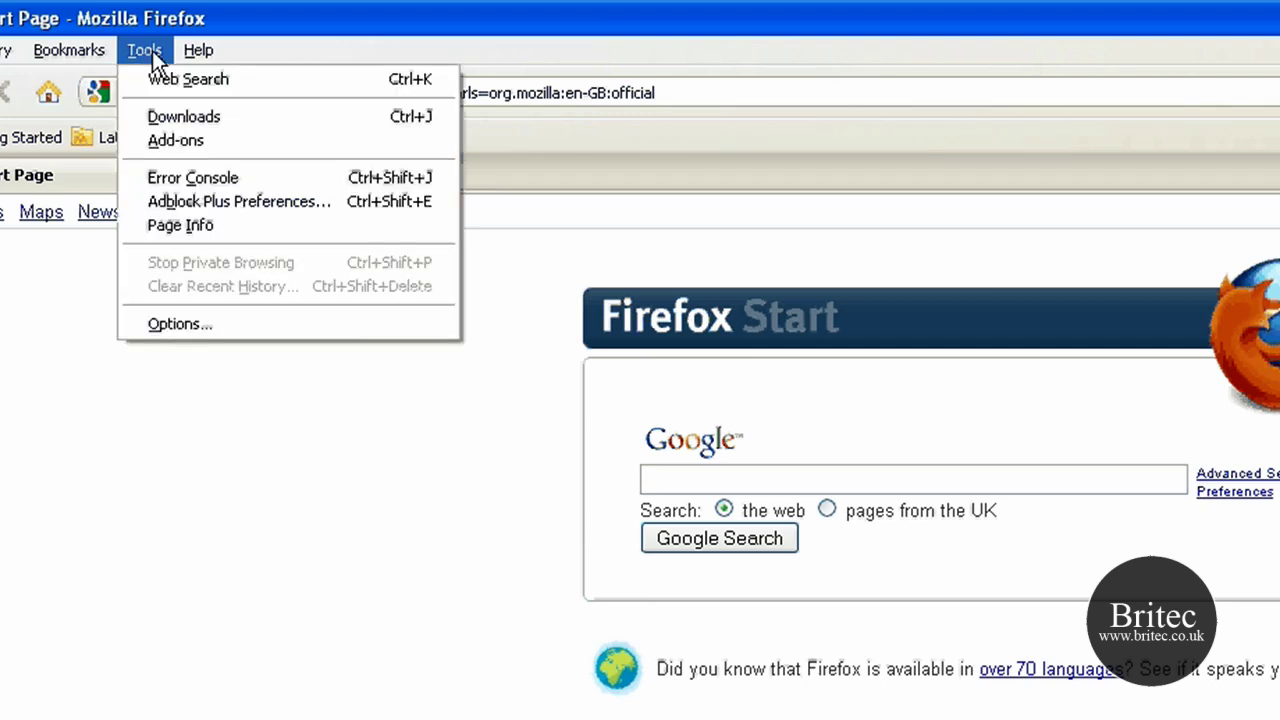
left_click(203, 323)
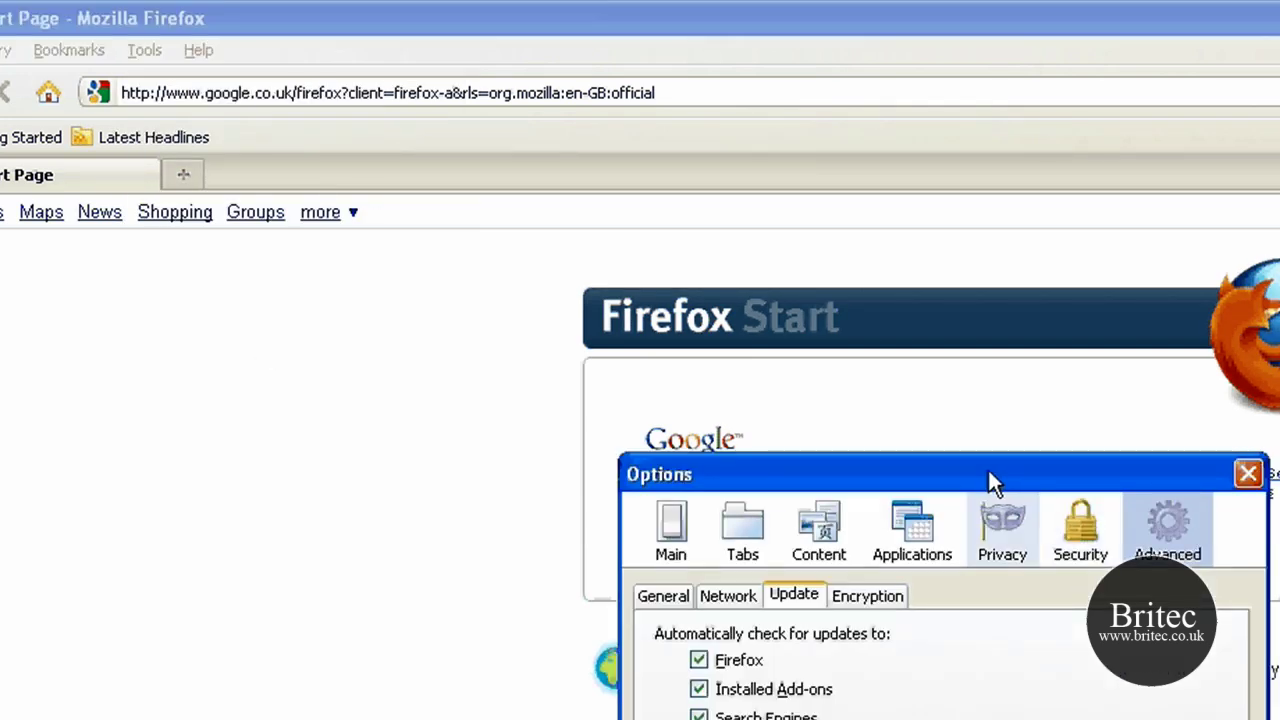
left_click_drag(991, 480, 960, 432)
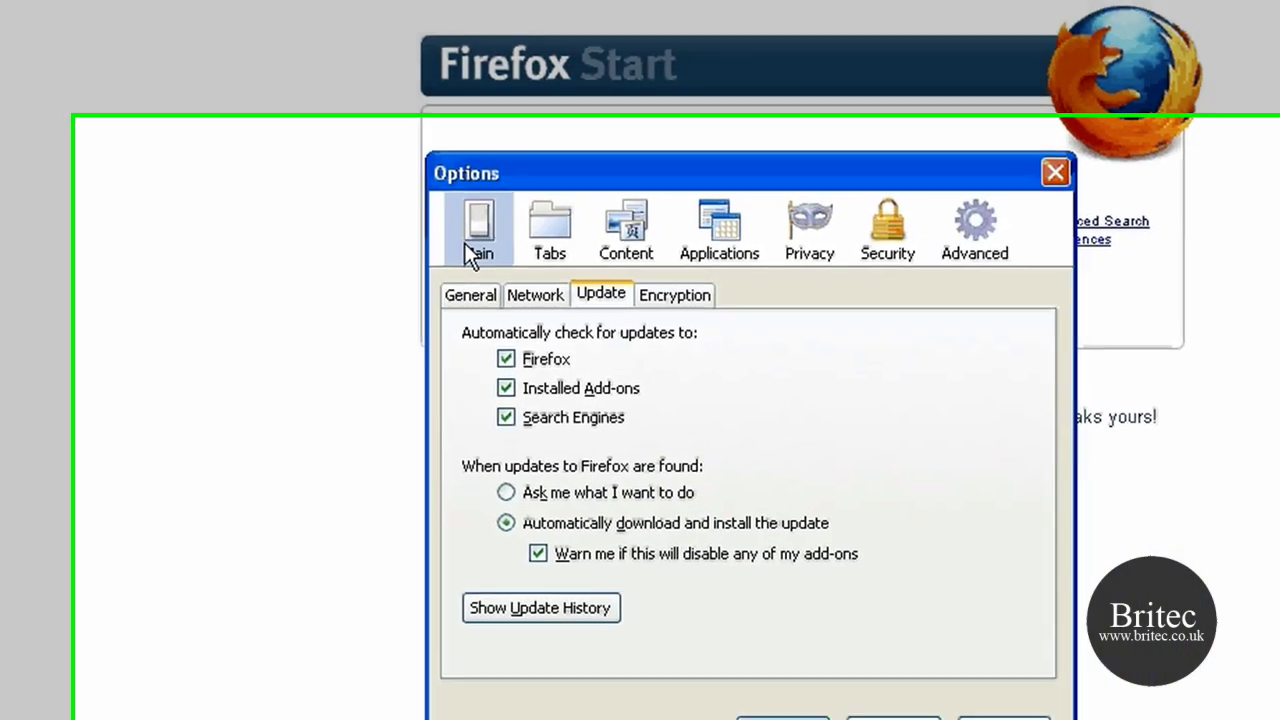
left_click(638, 490)
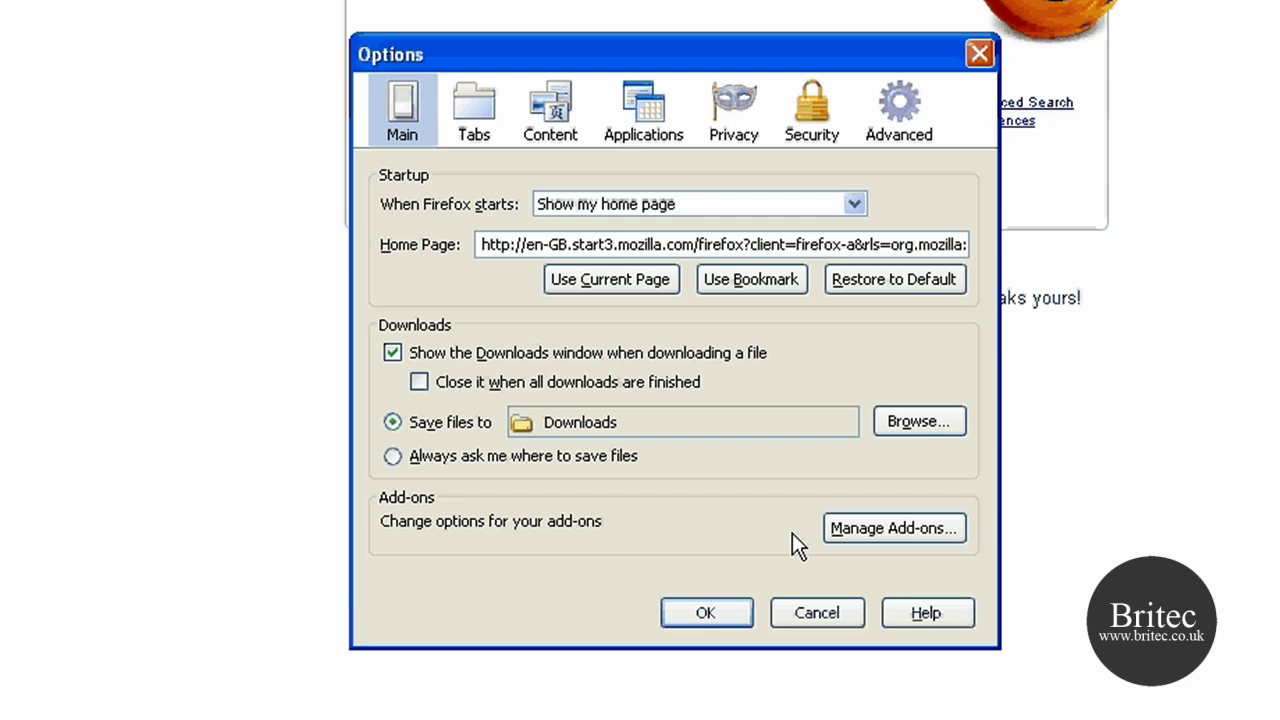
left_click(888, 534)
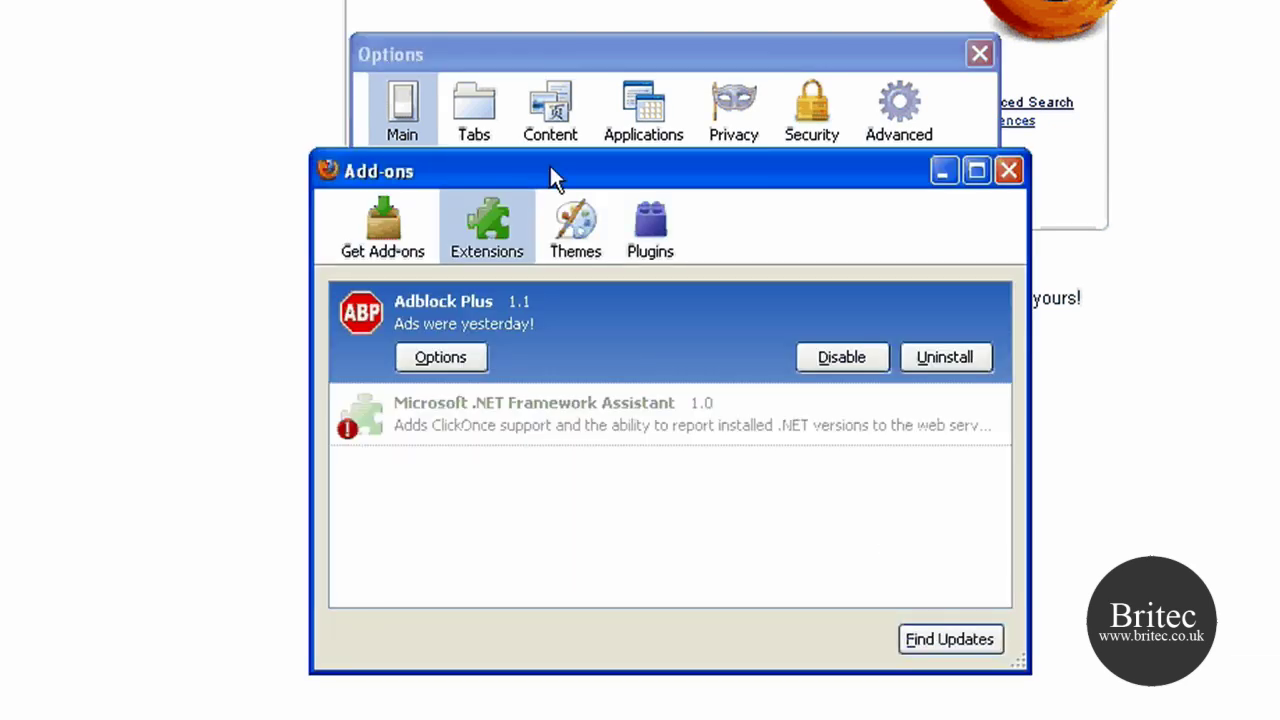
- Review the installed themes in the add-ons manager, and look through the full list of plugins
left_click_drag(550, 168, 568, 192)
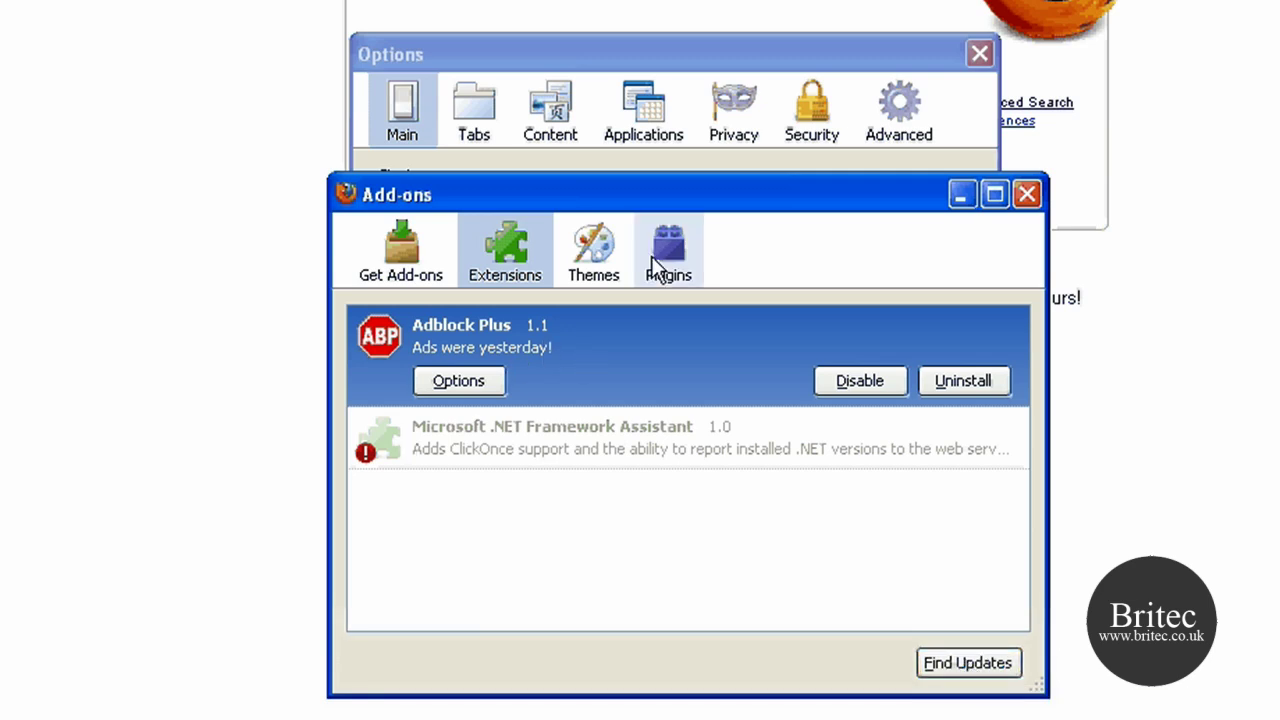
left_click(570, 262)
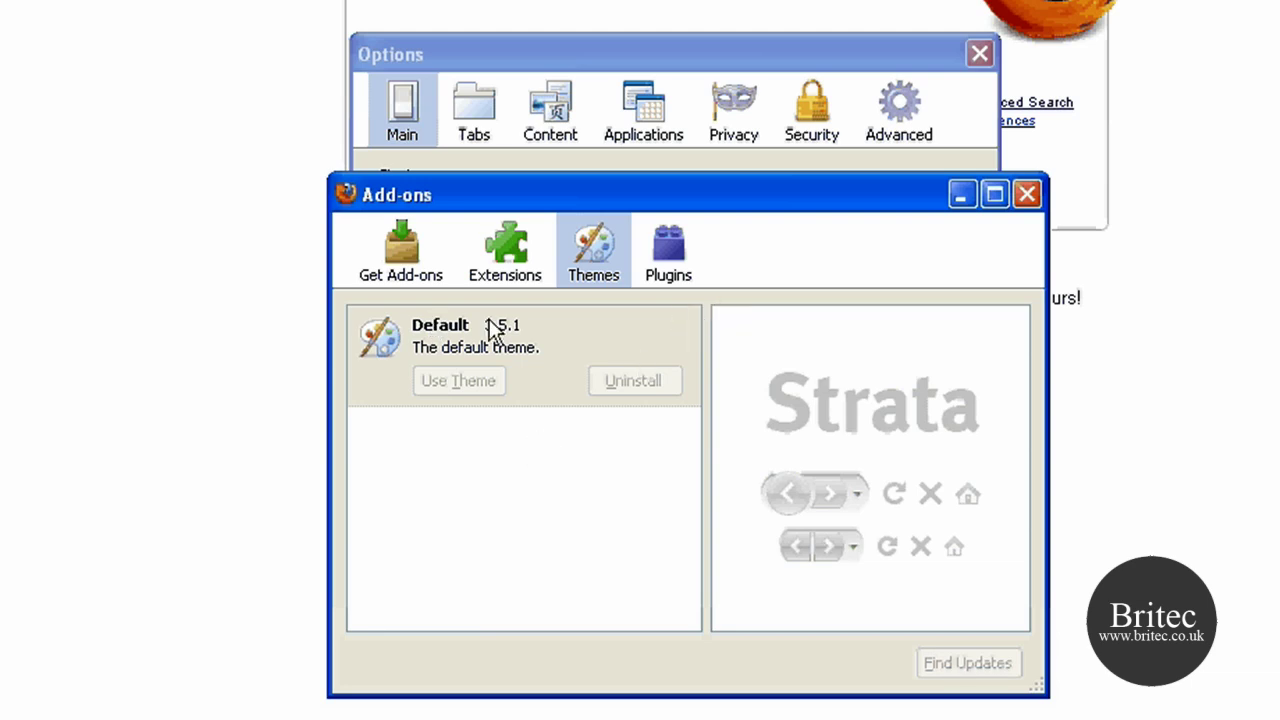
left_click(674, 262)
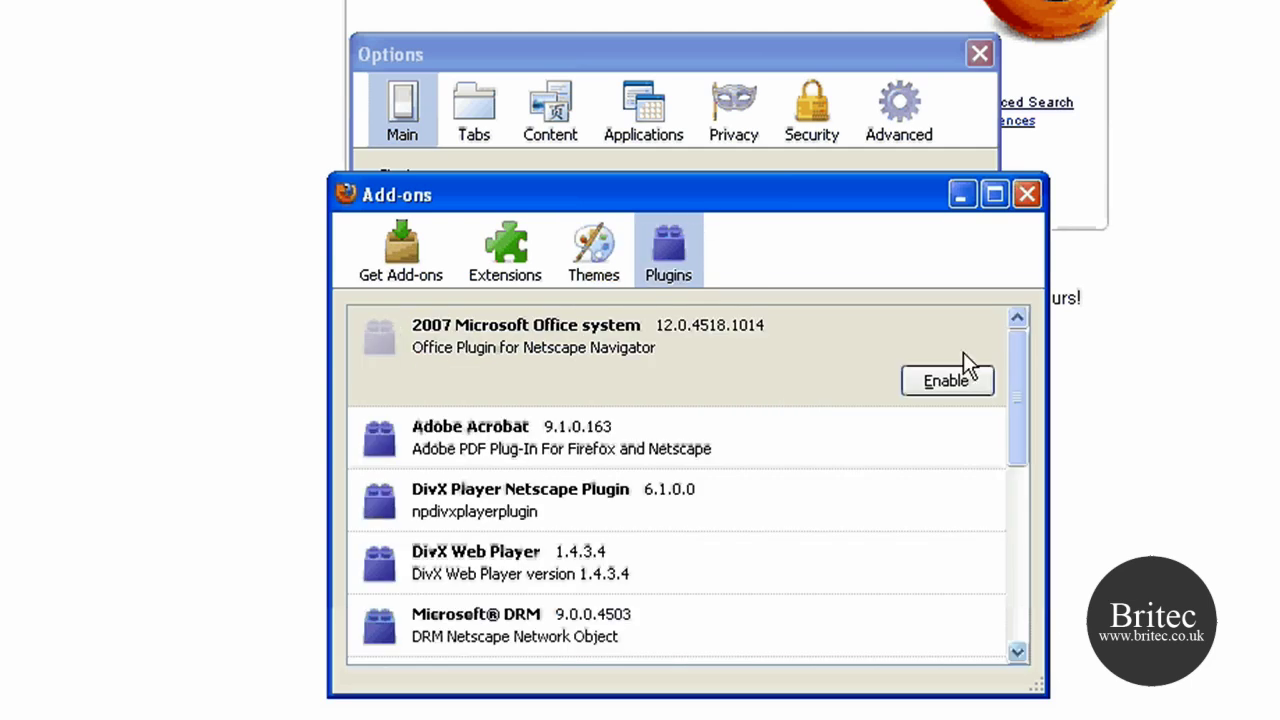
left_click(1015, 356)
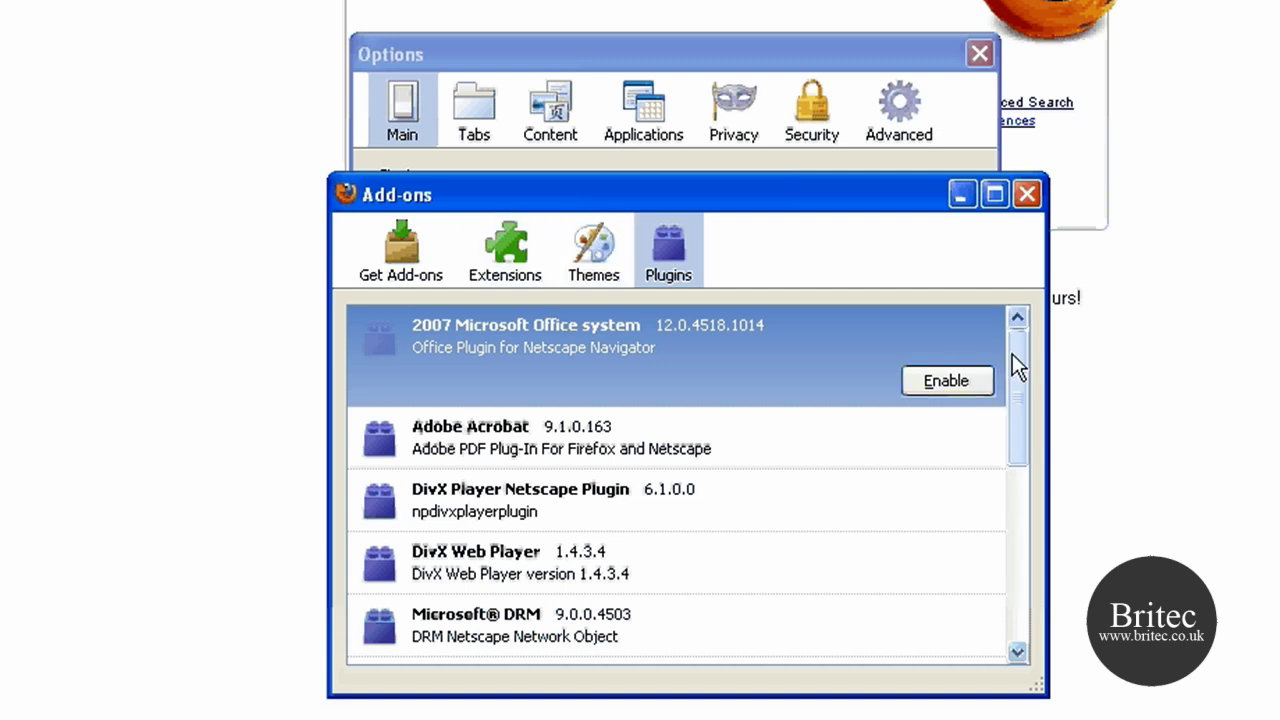
scroll(585, 437, "down", 1)
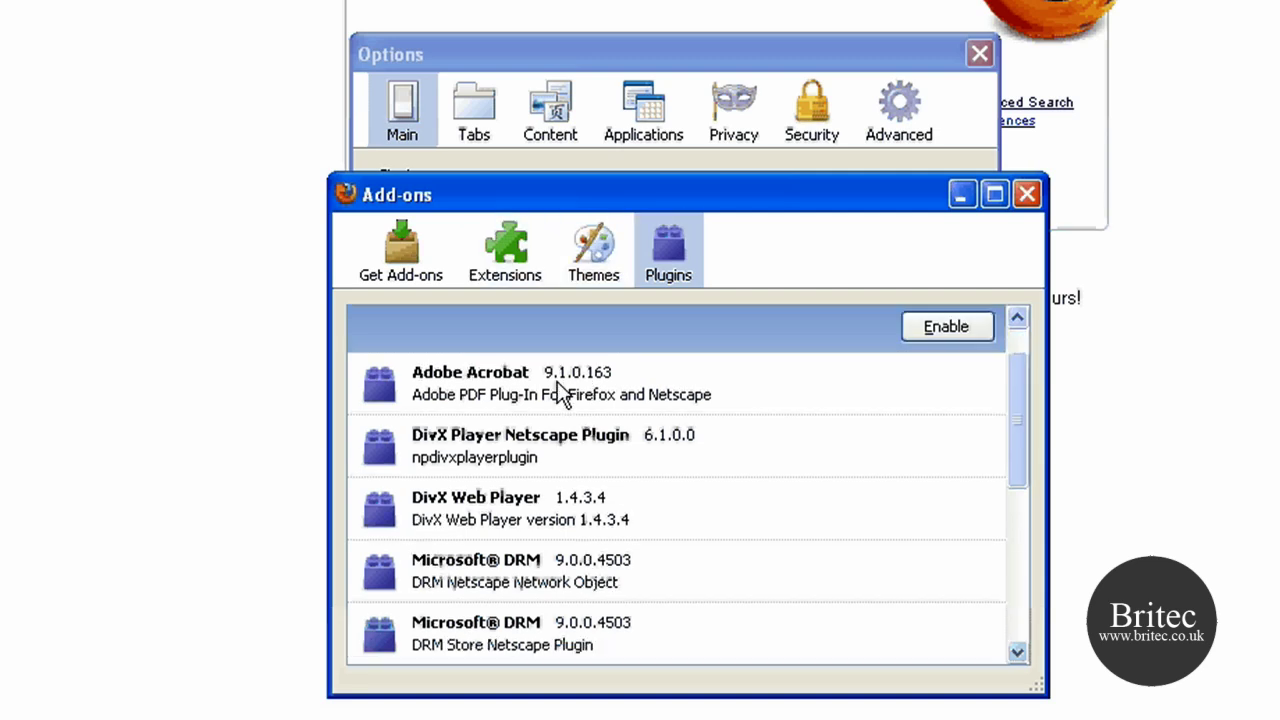
scroll(550, 384, "down", 4)
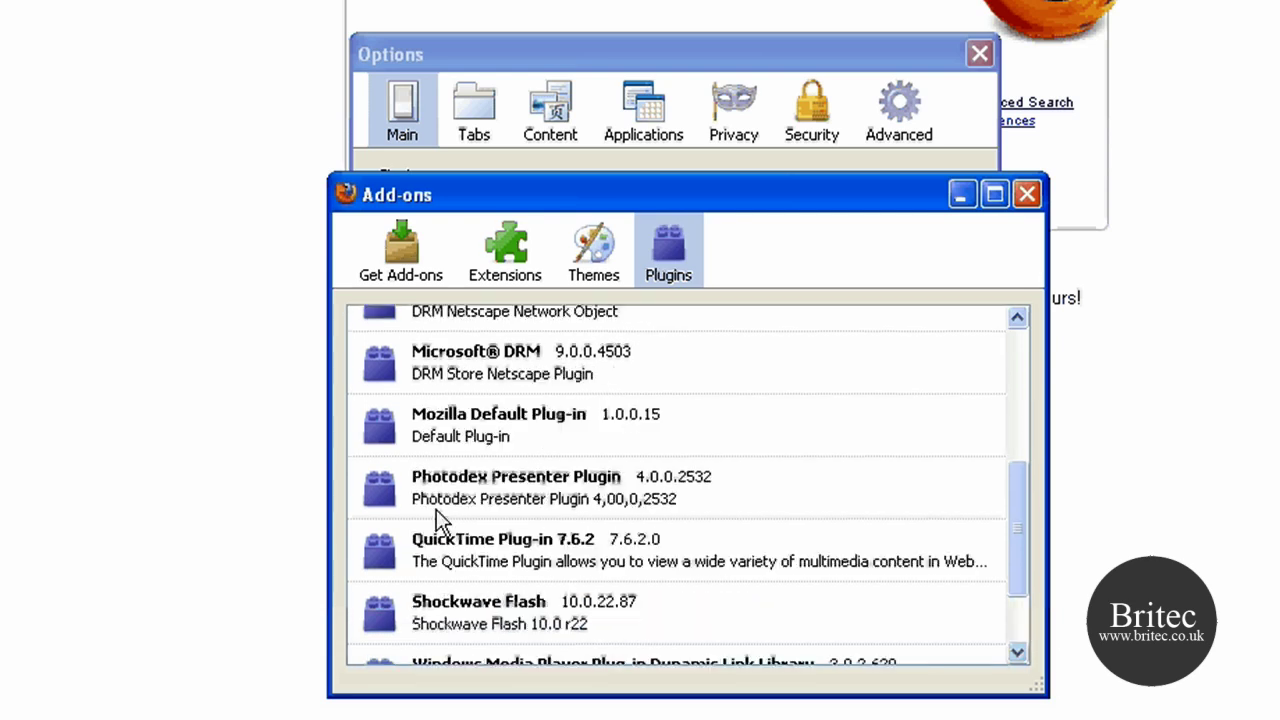
scroll(510, 495, "down", 2)
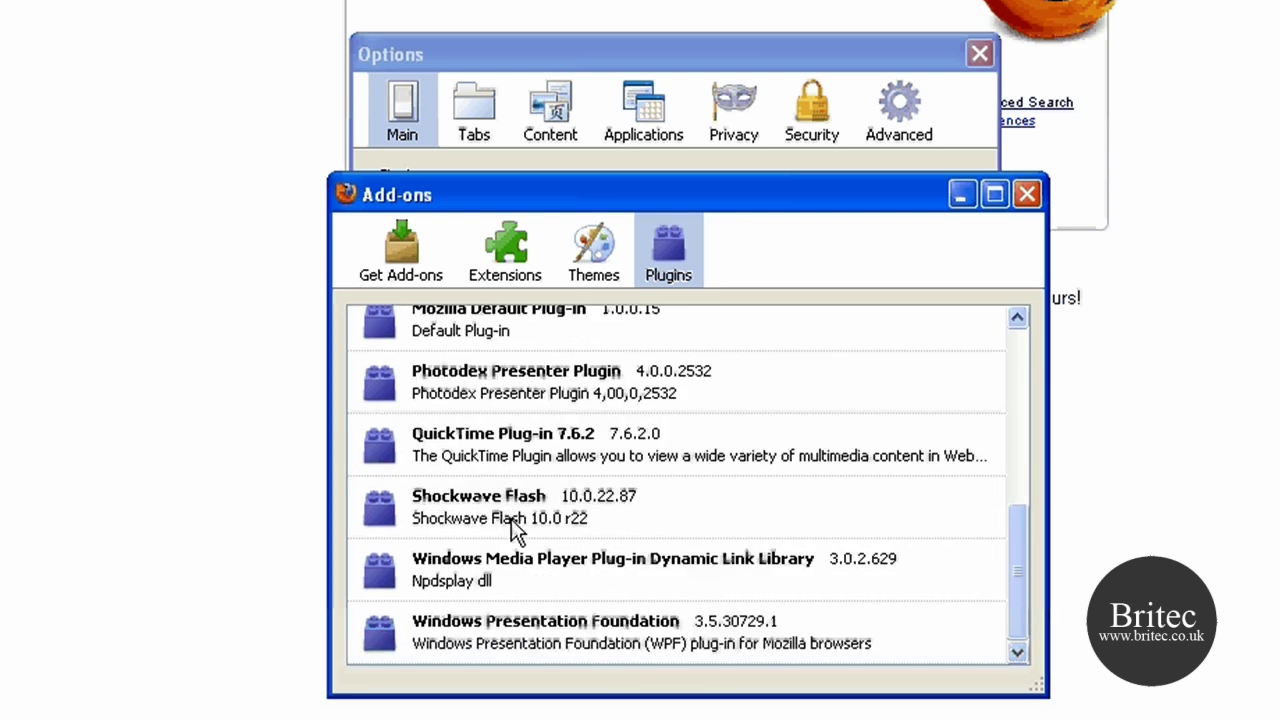
- Check individual plugins such as Shockwave Flash and Mozilla Default Plug-in for their disable option, and close the add-ons manager
left_click(511, 519)
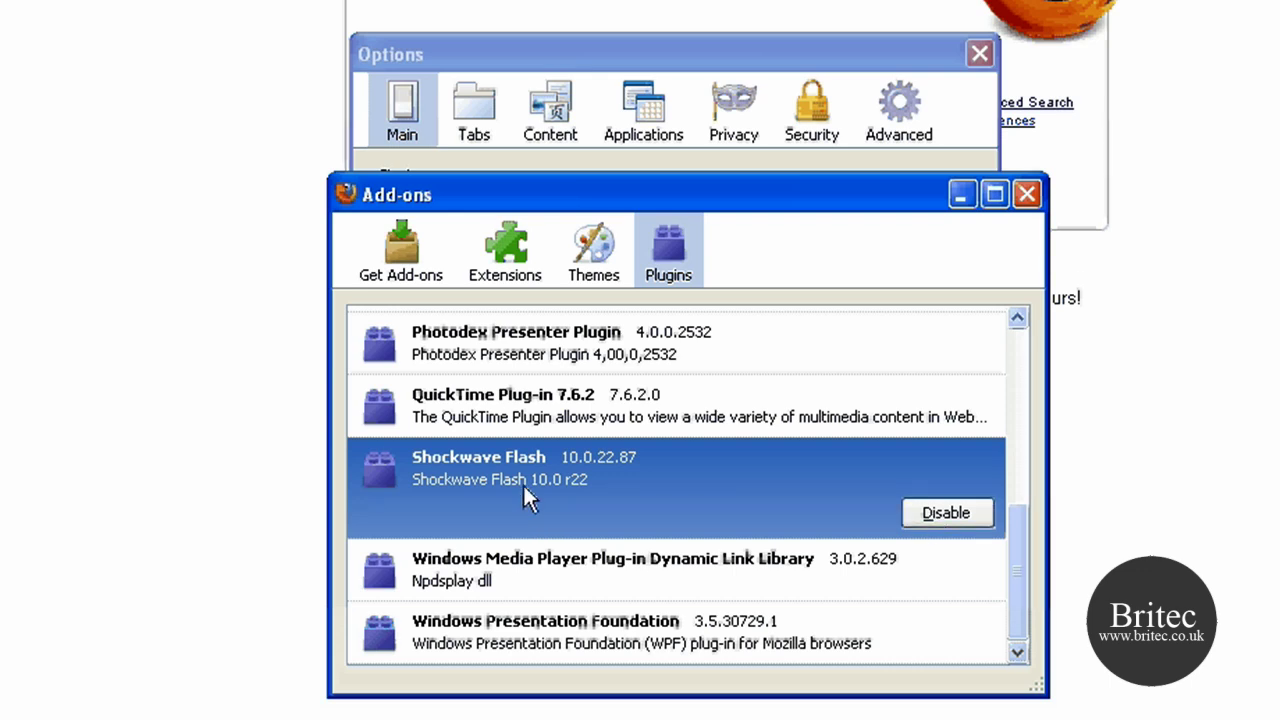
left_click(533, 632)
left_click(540, 554)
scroll(672, 600, "up", 4)
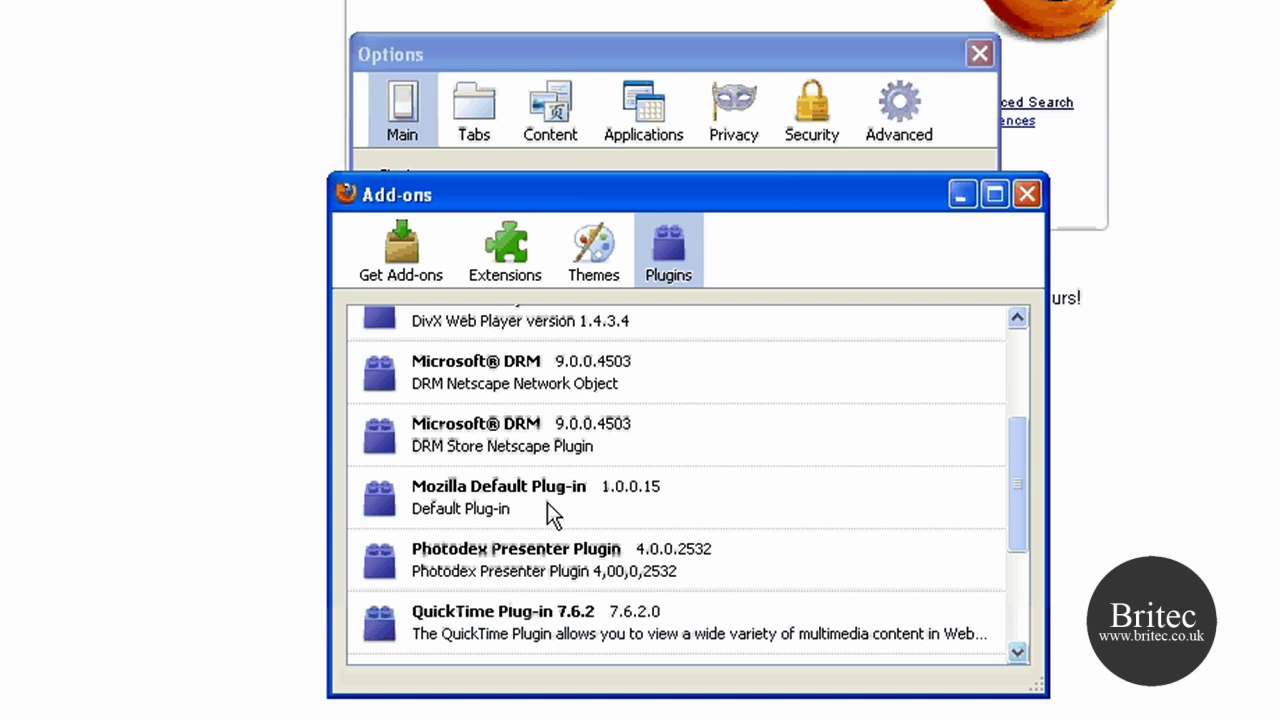
left_click(547, 502)
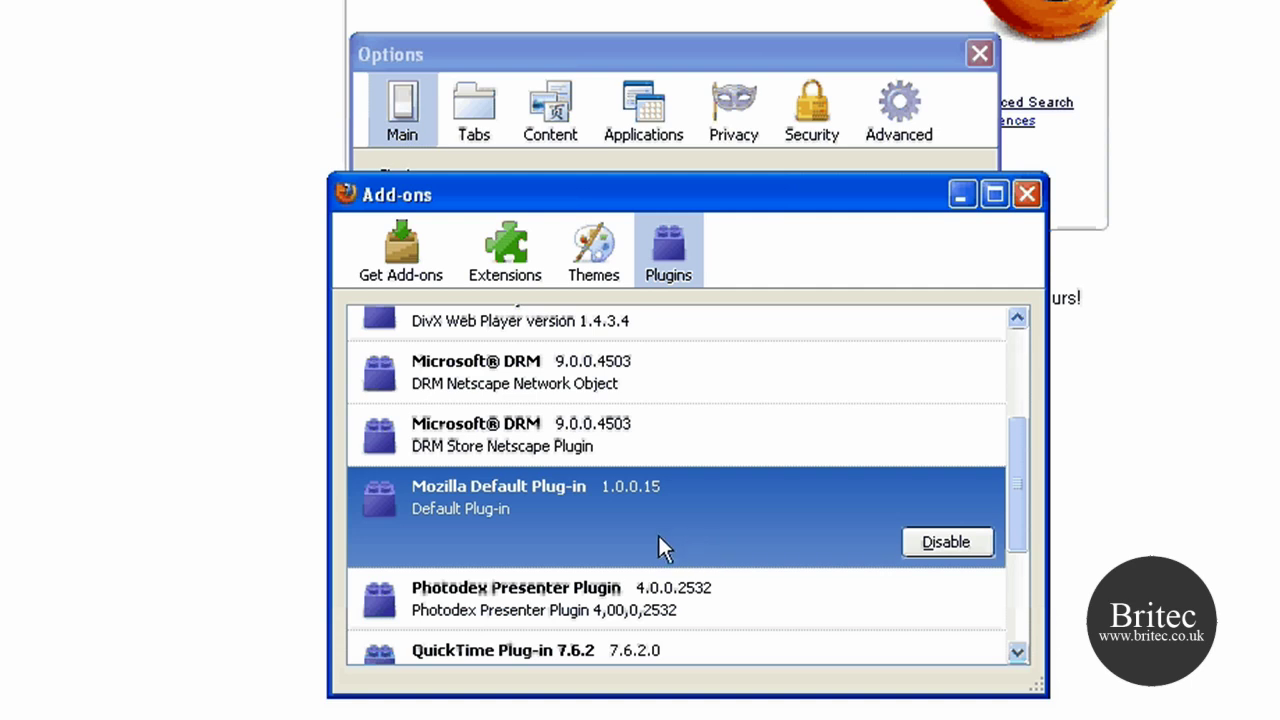
scroll(658, 536, "up", 3)
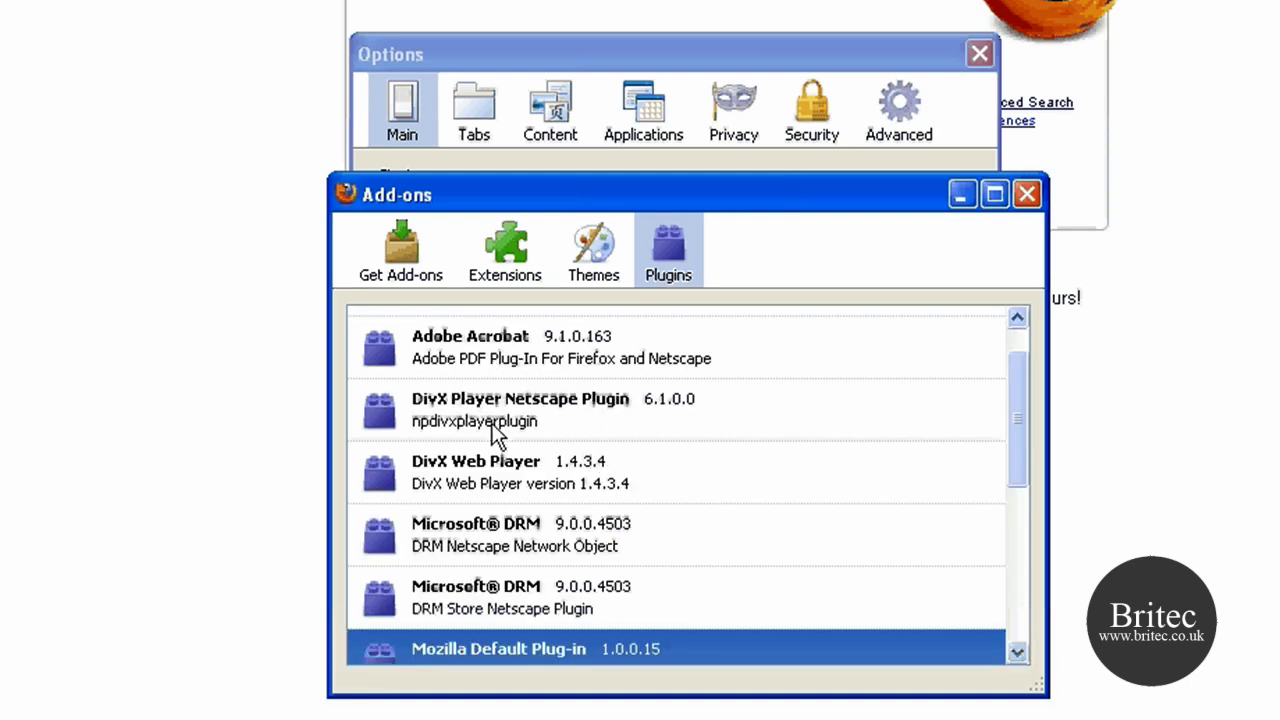
scroll(610, 472, "up", 1)
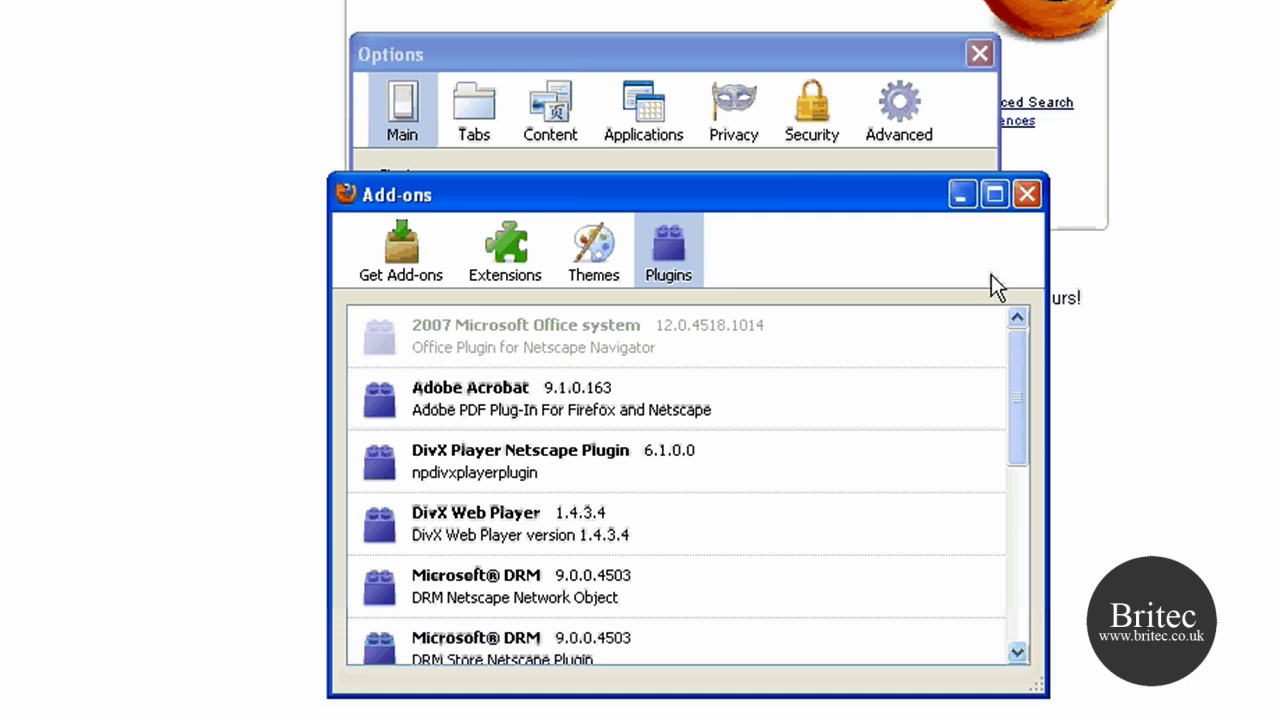
left_click(1022, 196)
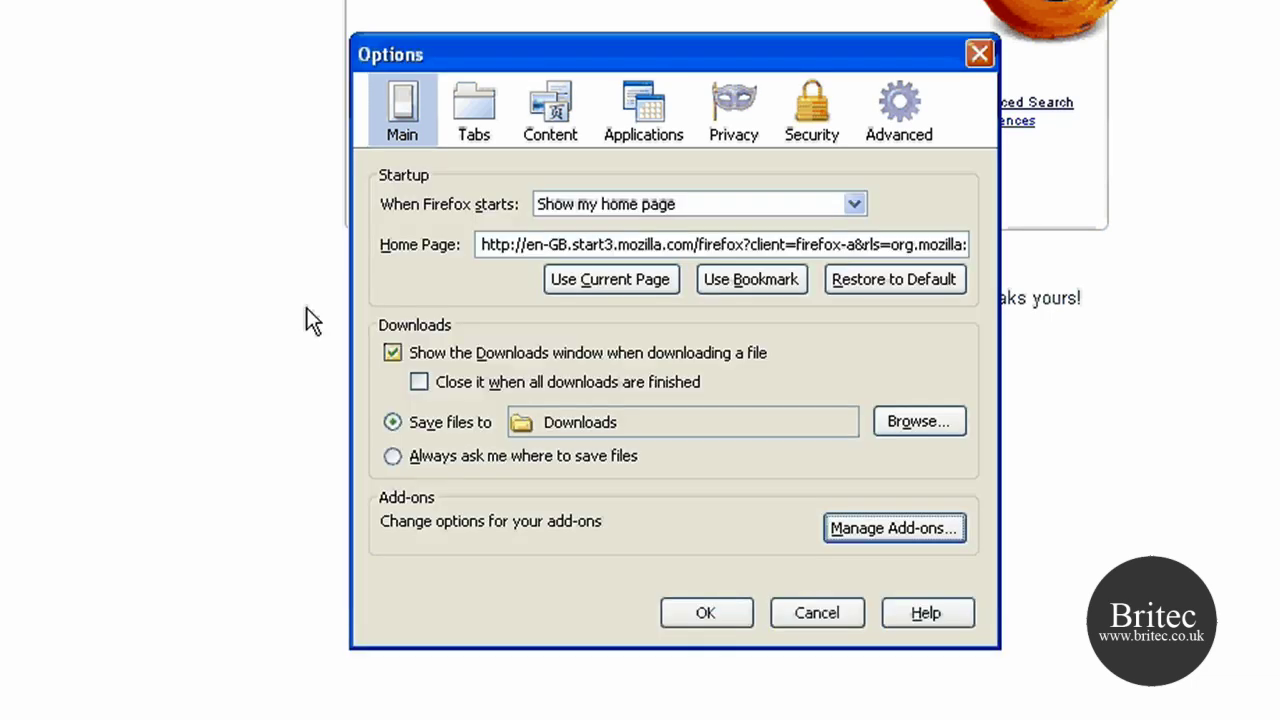
- Look over the Tabs, Content and Applications options, including the advanced font settings
left_click(485, 140)
left_click(550, 142)
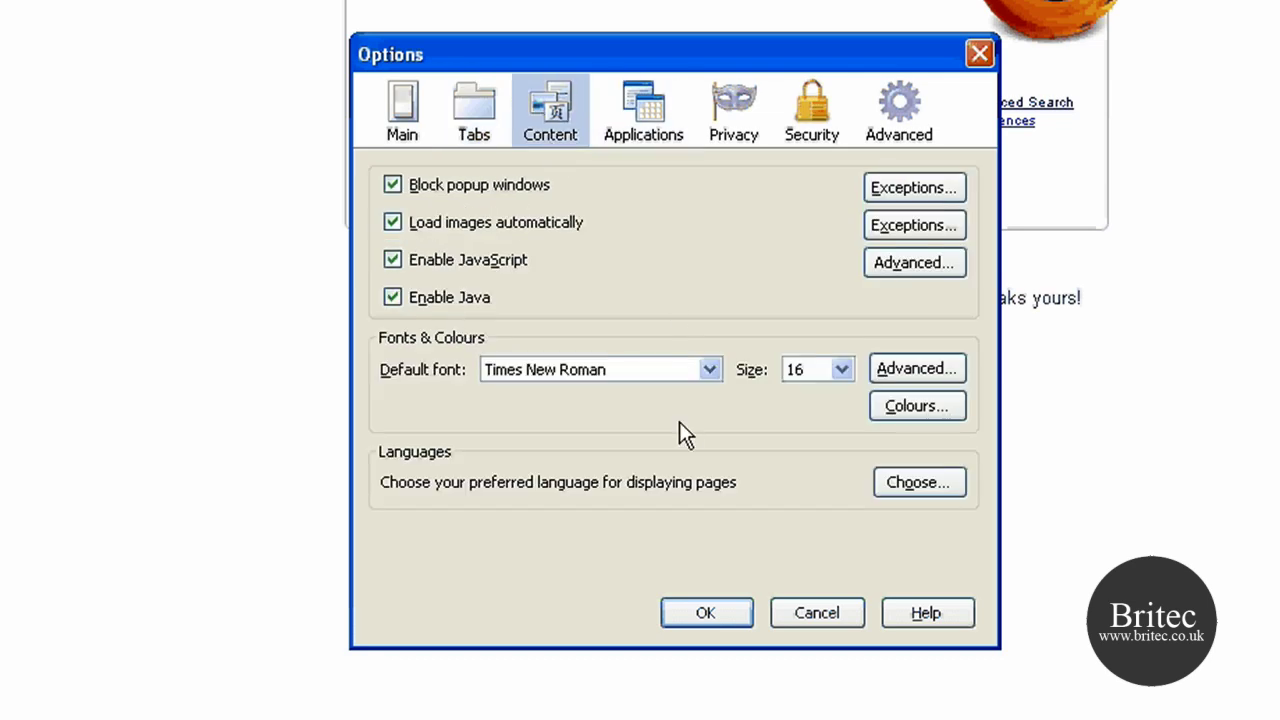
left_click(878, 378)
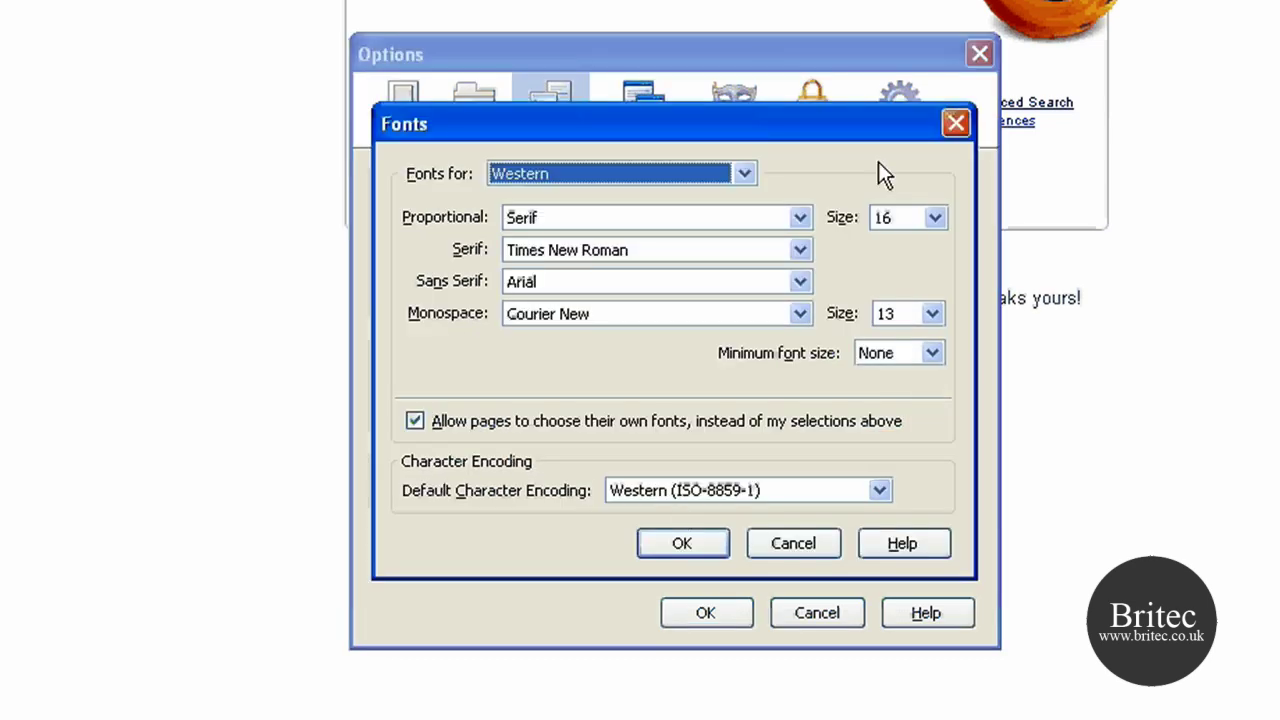
left_click(956, 128)
left_click(671, 138)
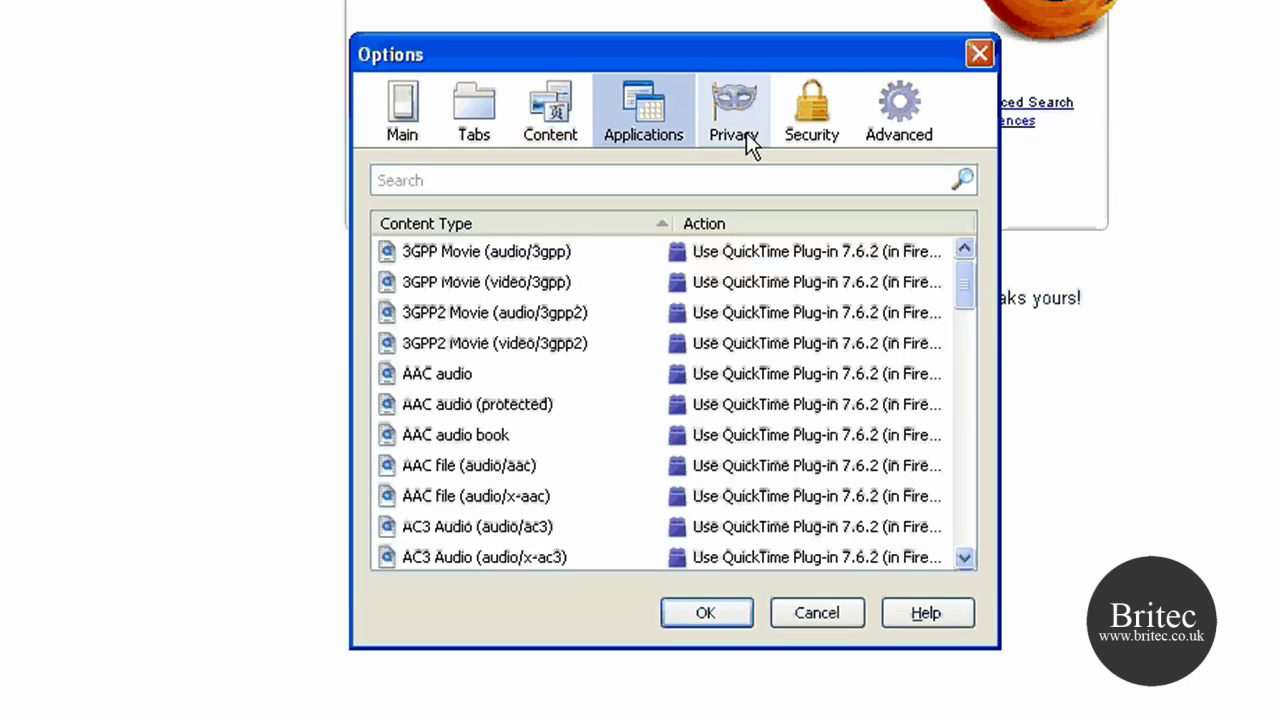
- Clear all current history from the Privacy options with the time range Everything, including browsing and download history, cookies, cache and active logins
left_click(740, 132)
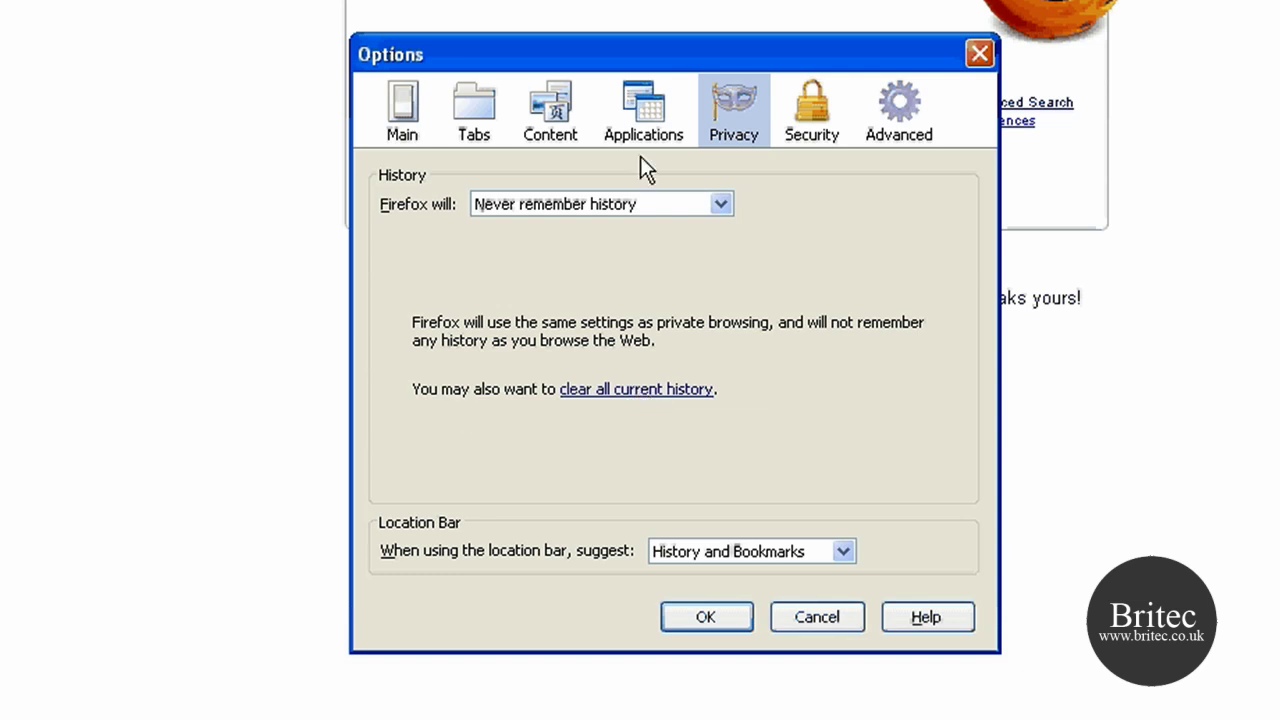
left_click(630, 390)
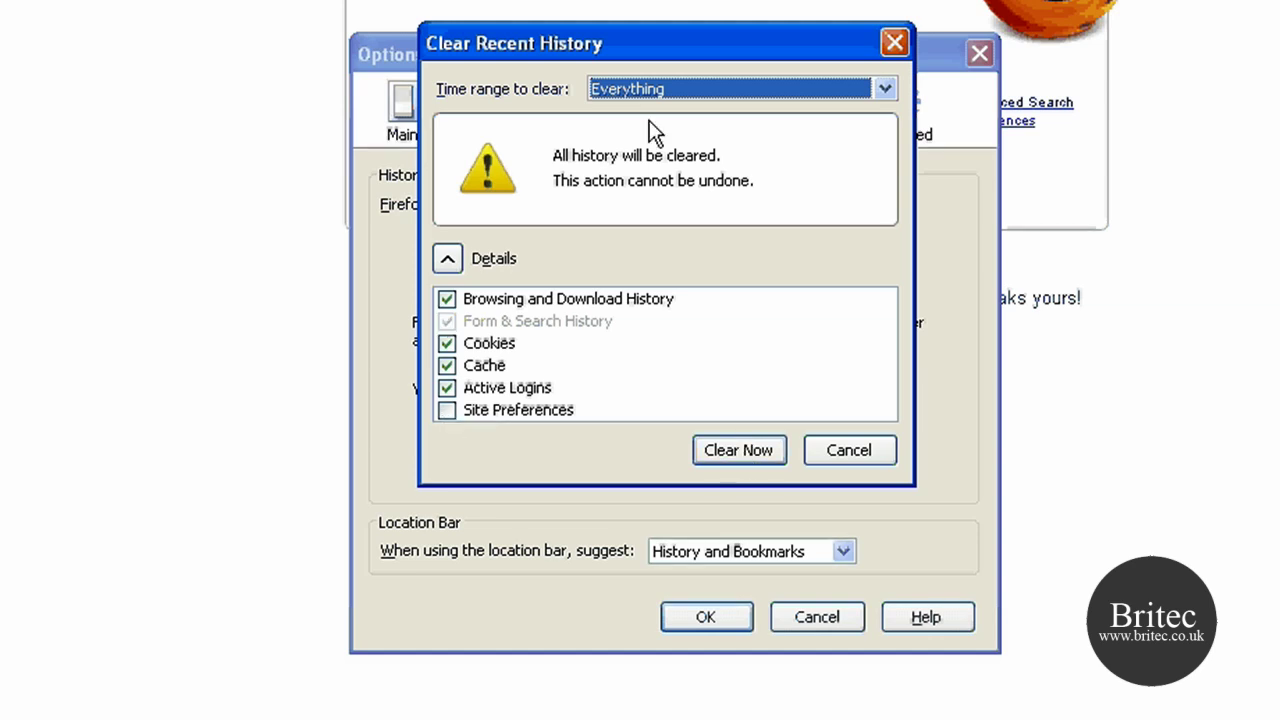
left_click(755, 459)
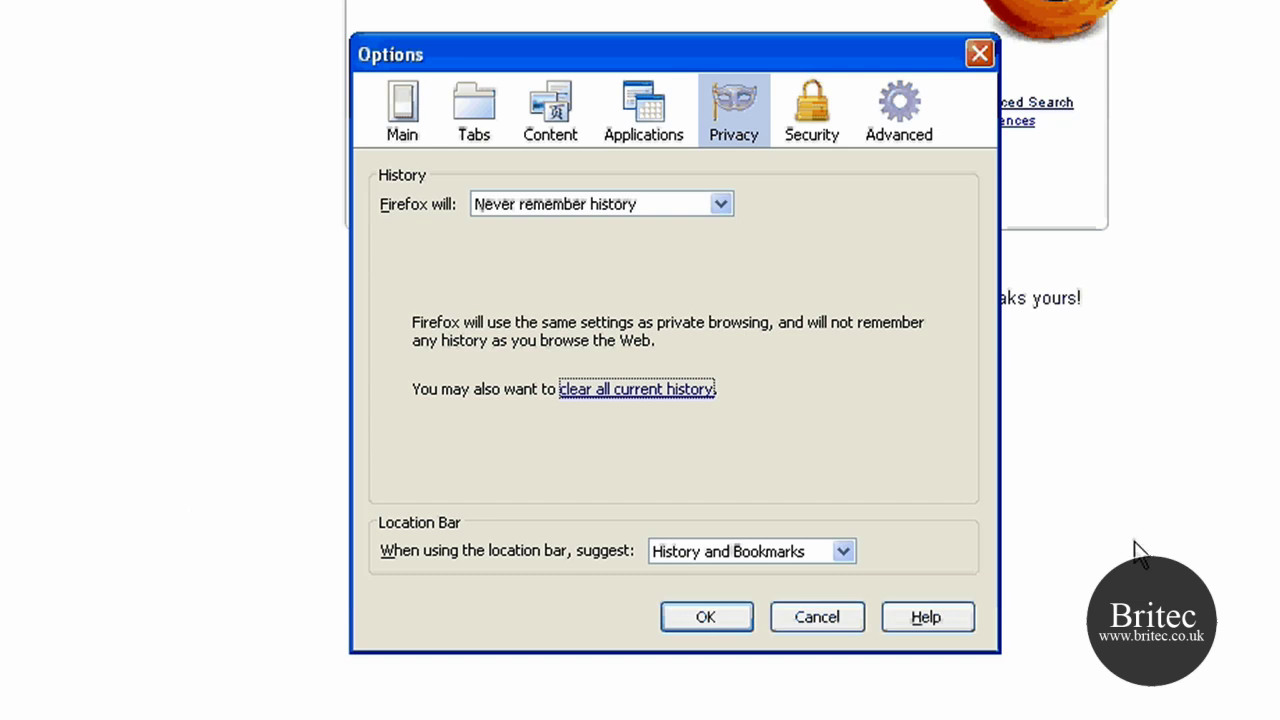
- Review the categories offered for clearing all current history, and cancel without clearing
left_click(718, 136)
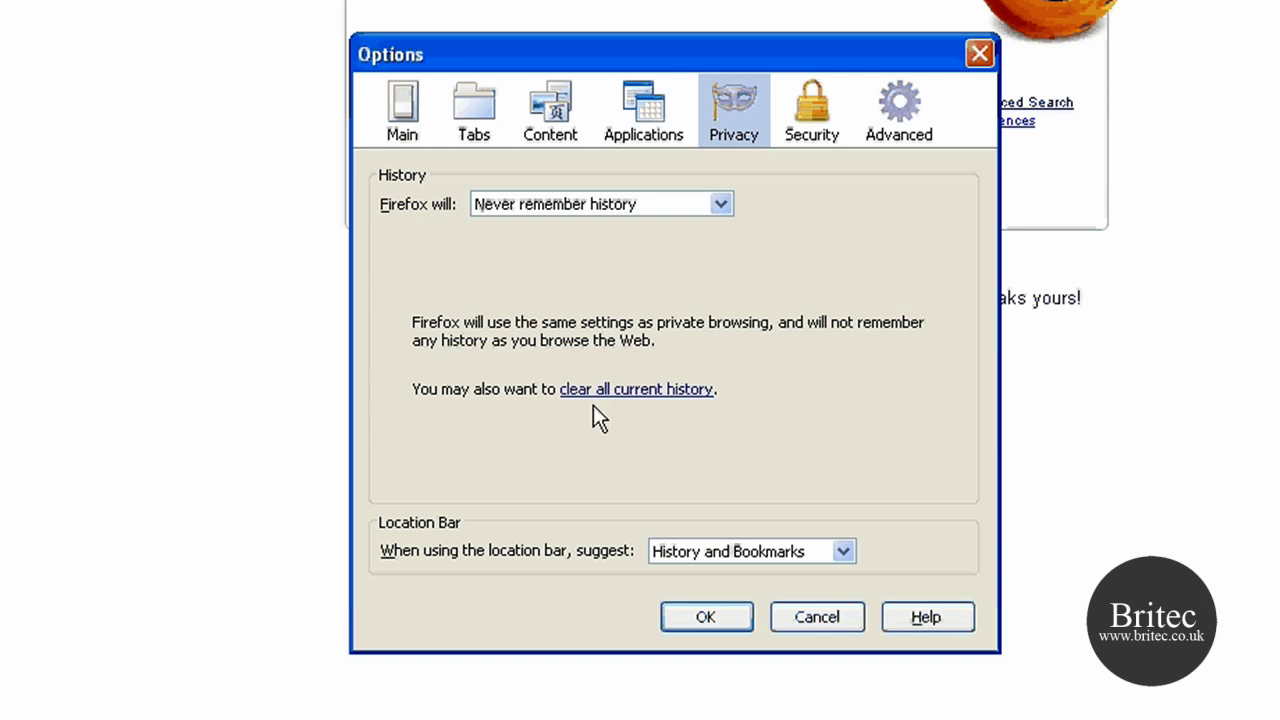
left_click(640, 392)
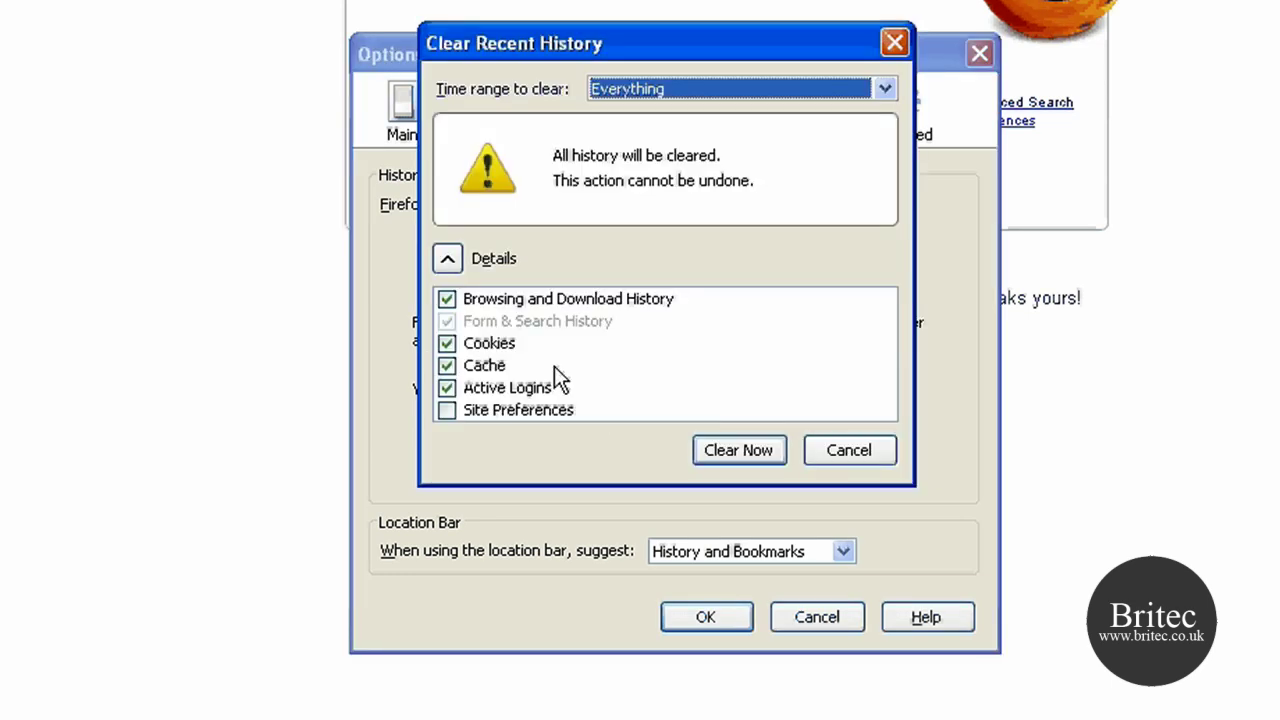
left_click(854, 449)
- Look over the Security options and the Advanced update settings, and close the options without saving
left_click(805, 115)
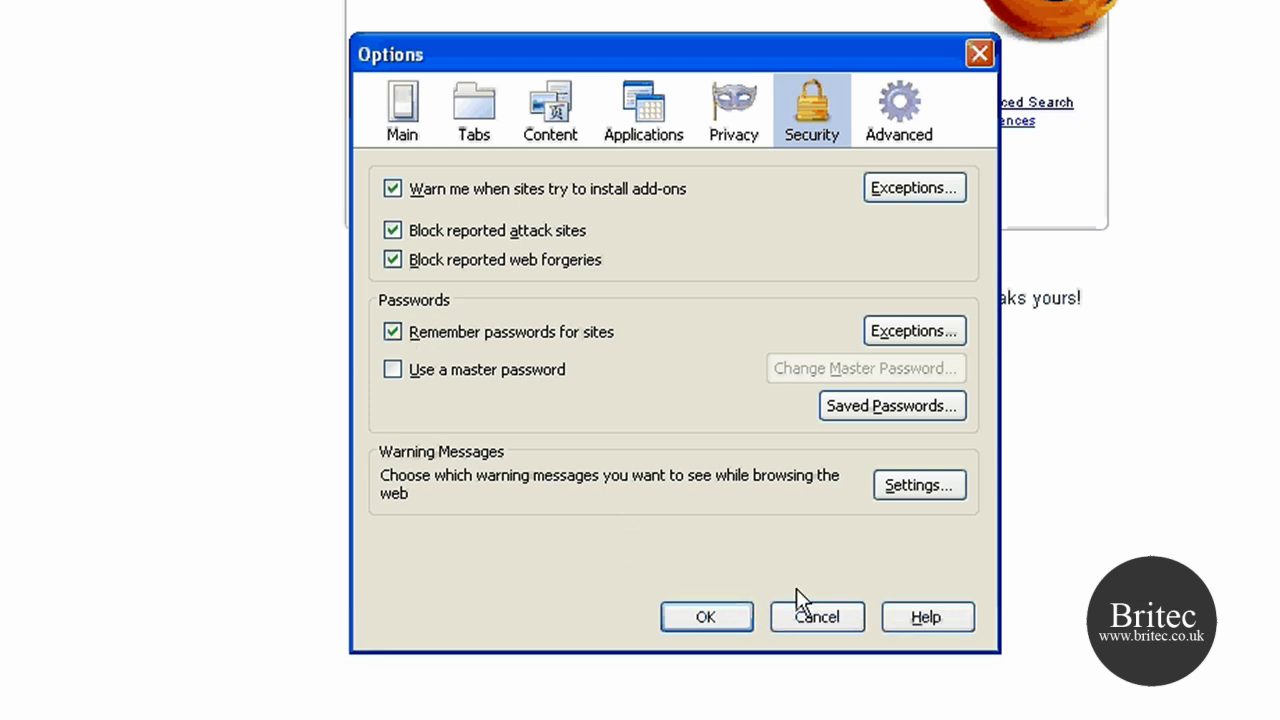
left_click(895, 135)
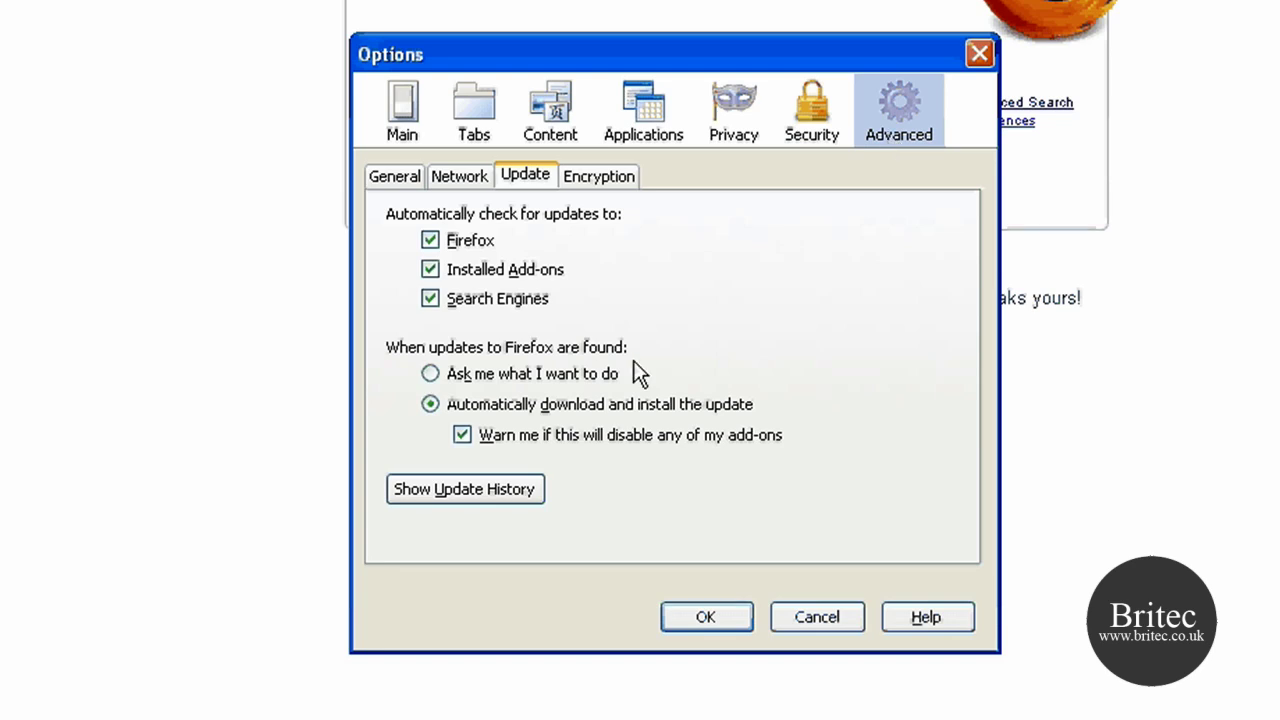
left_click(820, 622)
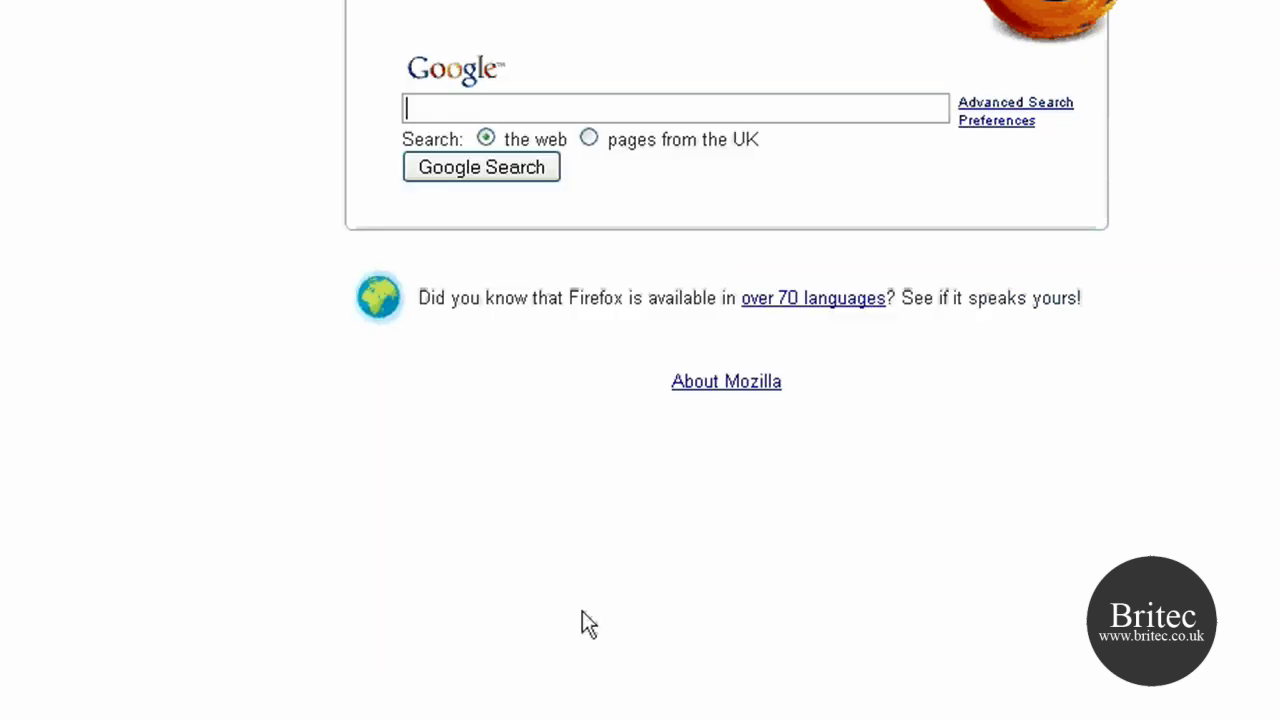
- Recall the command firefox.exe -profilemanager in the Windows Run dialog and run it
key("super")
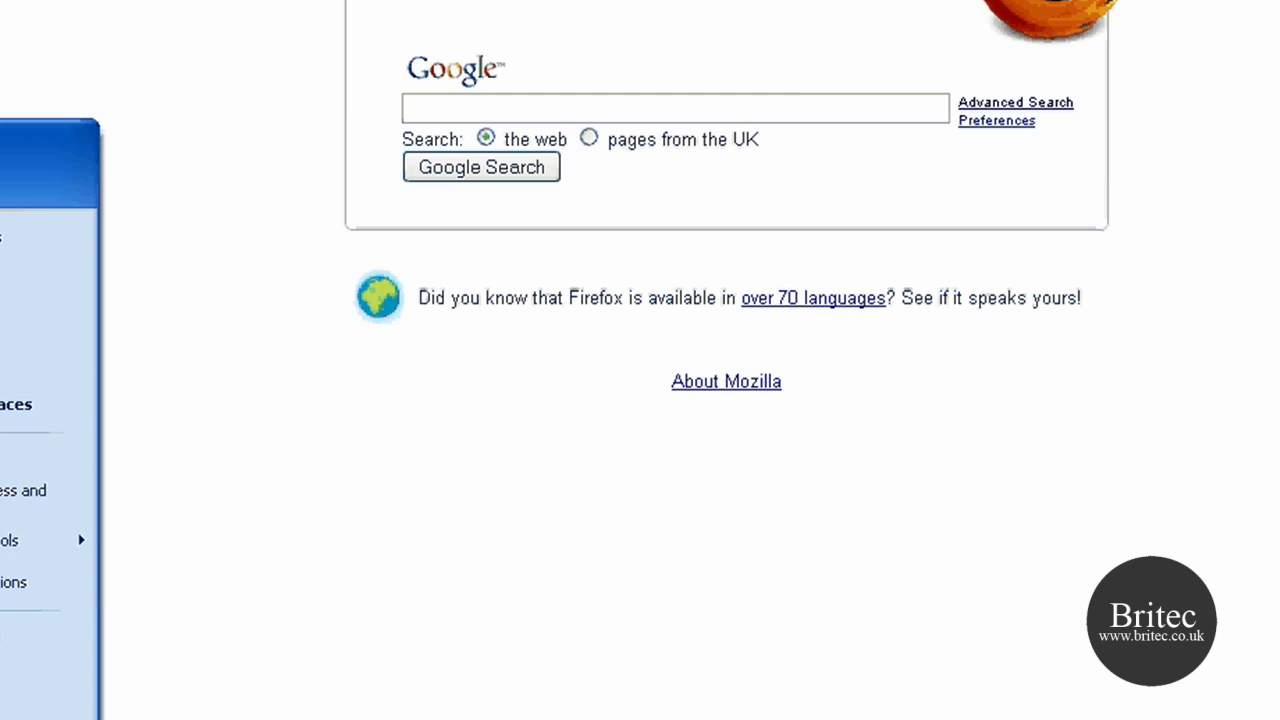
key("r")
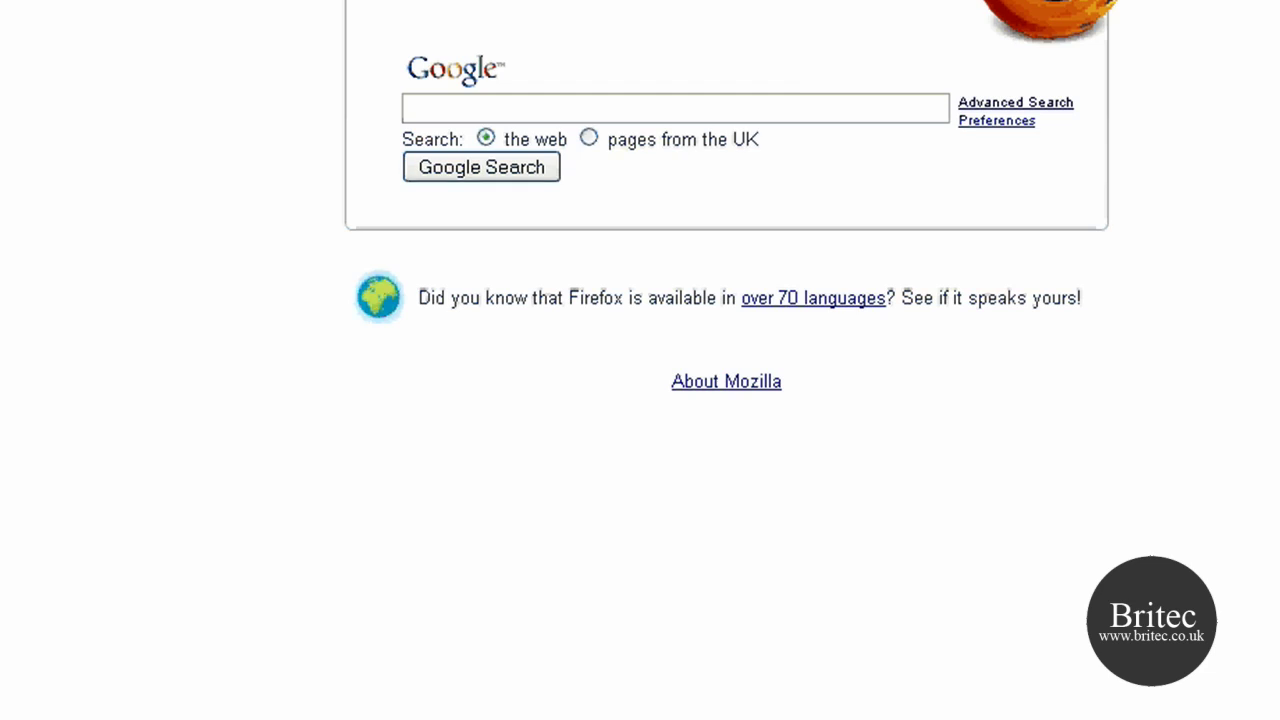
left_click_drag(154, 622, 362, 410)
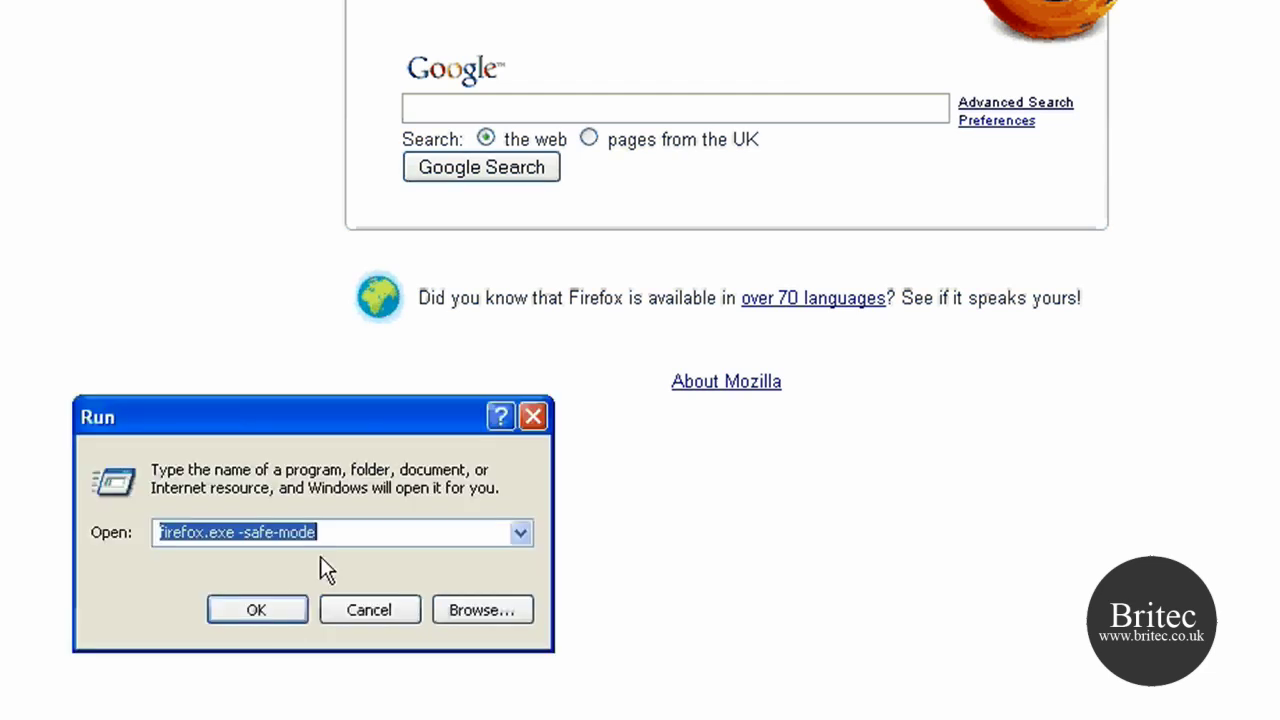
left_click(520, 532)
left_click(390, 589)
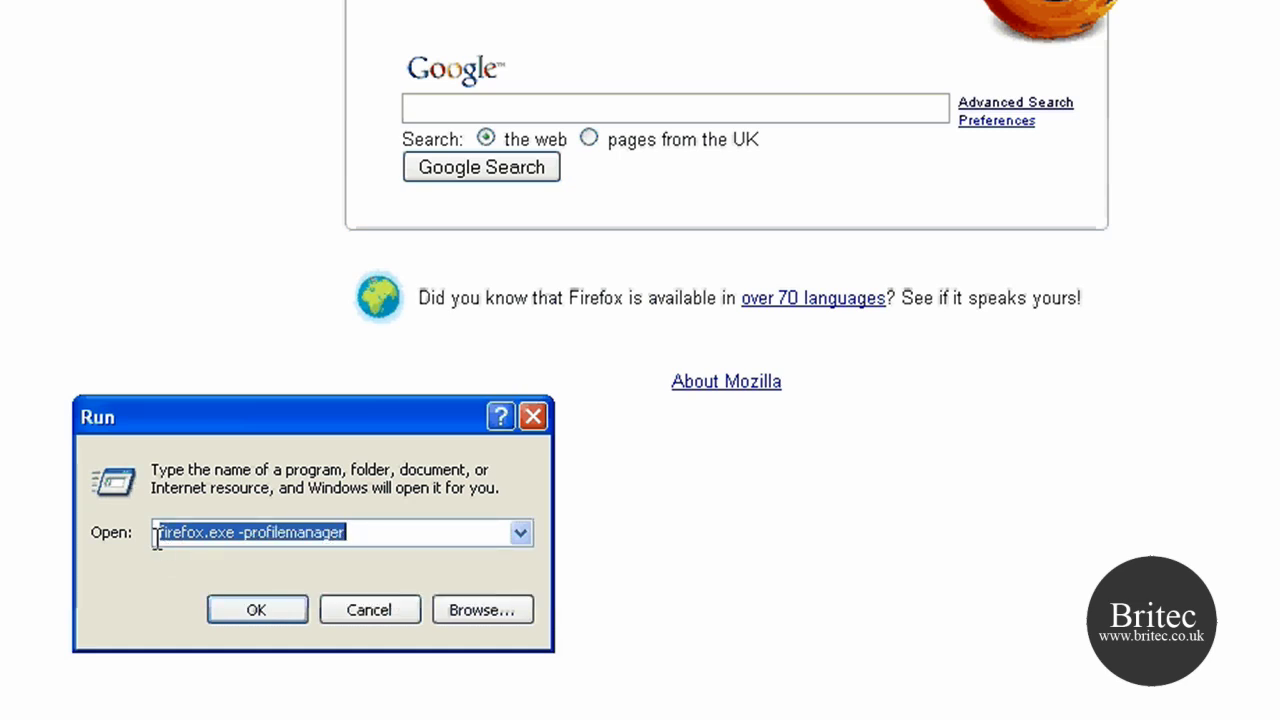
left_click(195, 537)
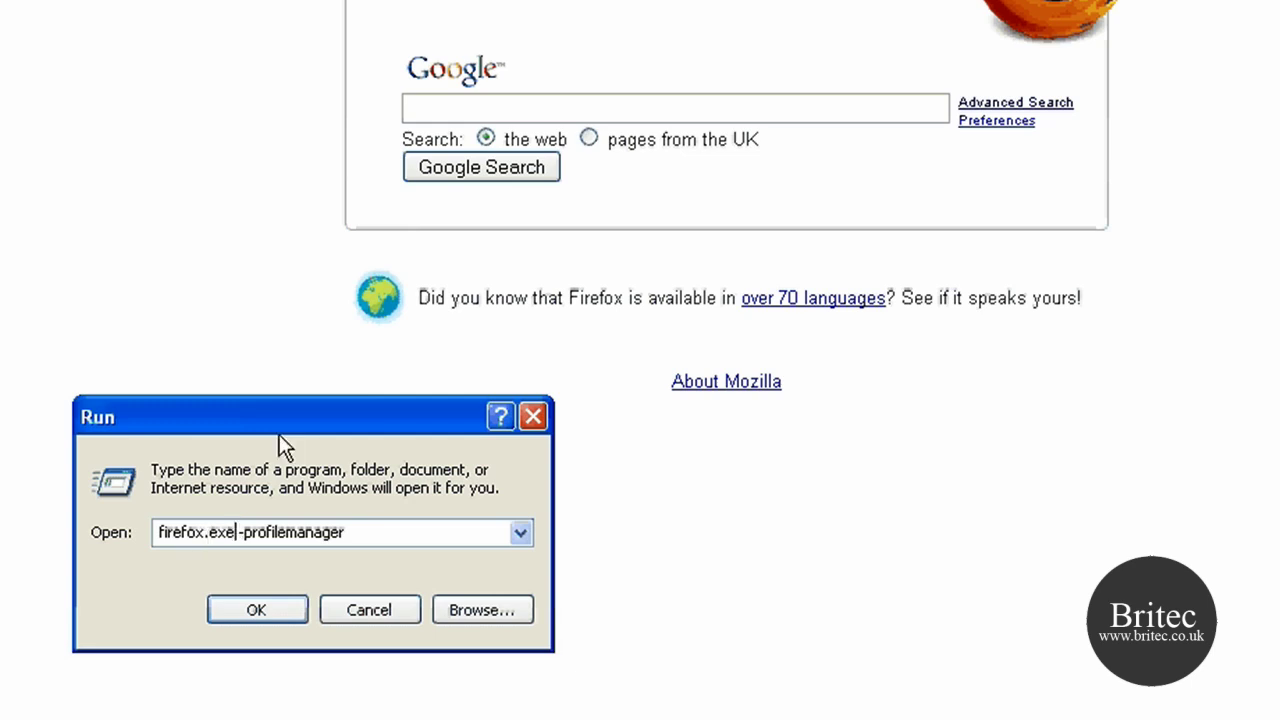
left_click_drag(279, 434, 642, 434)
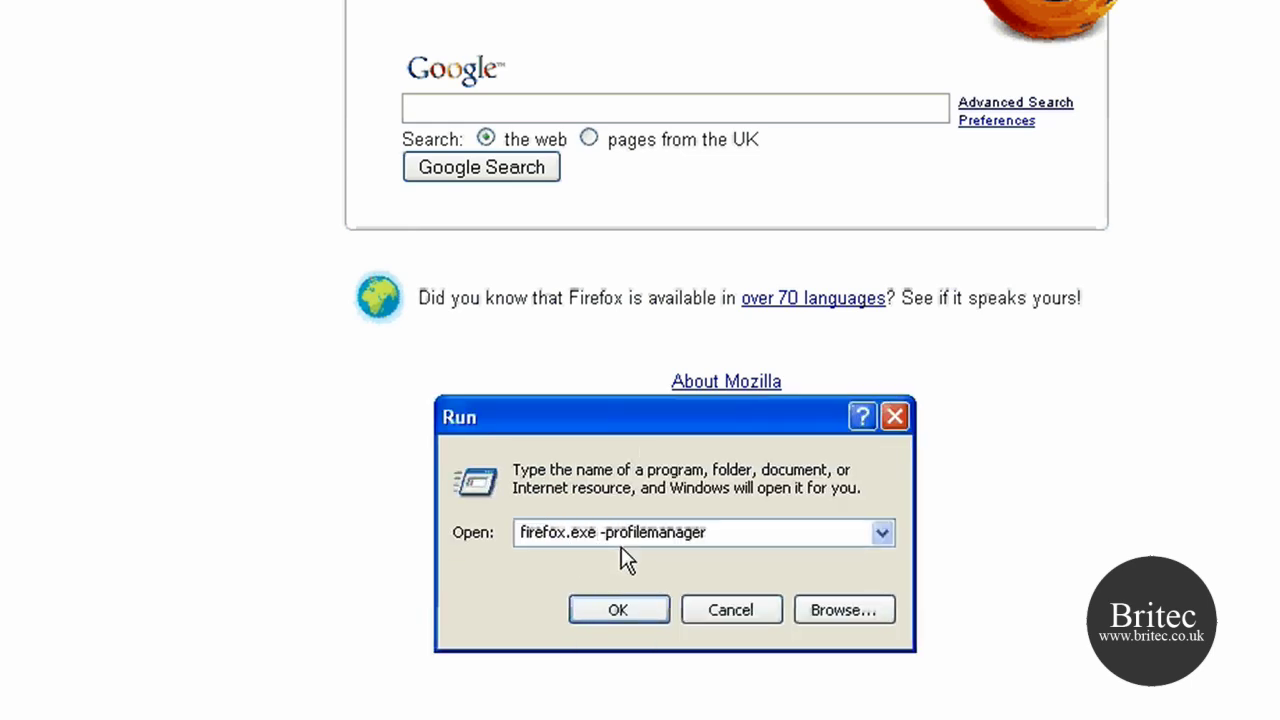
left_click(613, 611)
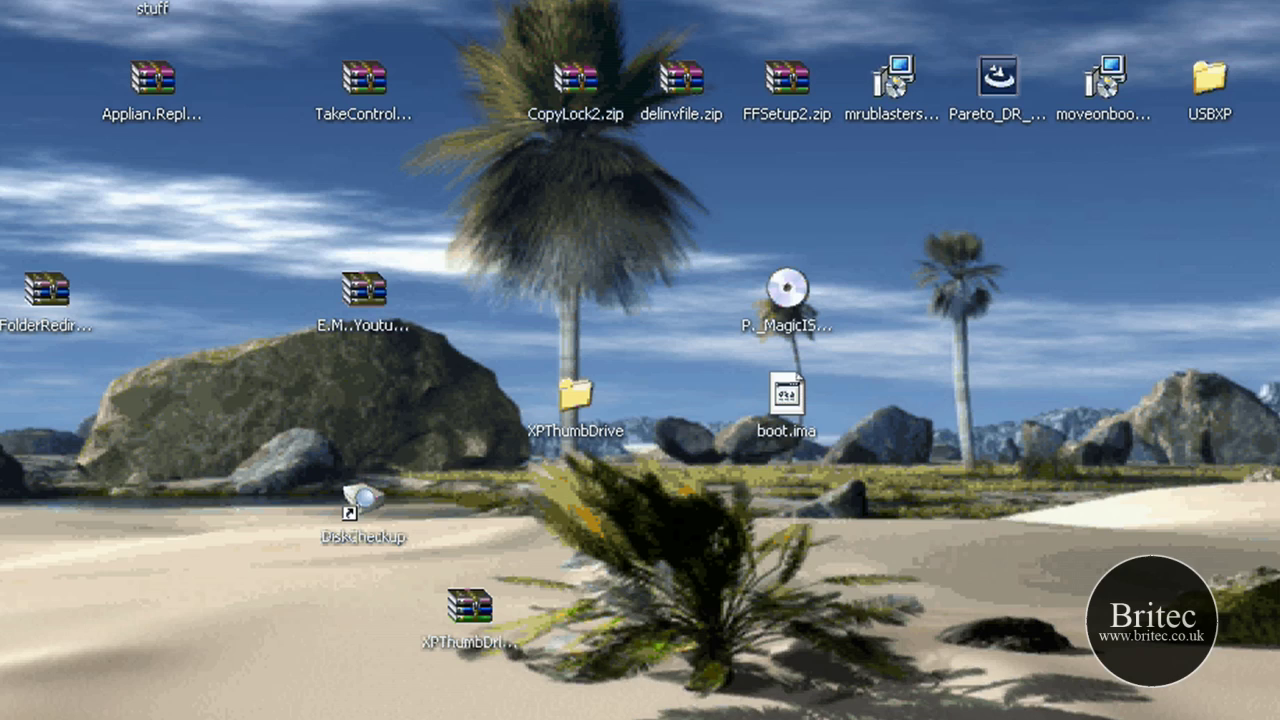
- Run firefox.exe -profilemanager again from the desktop to bring up Firefox's user profile chooser
key("super")
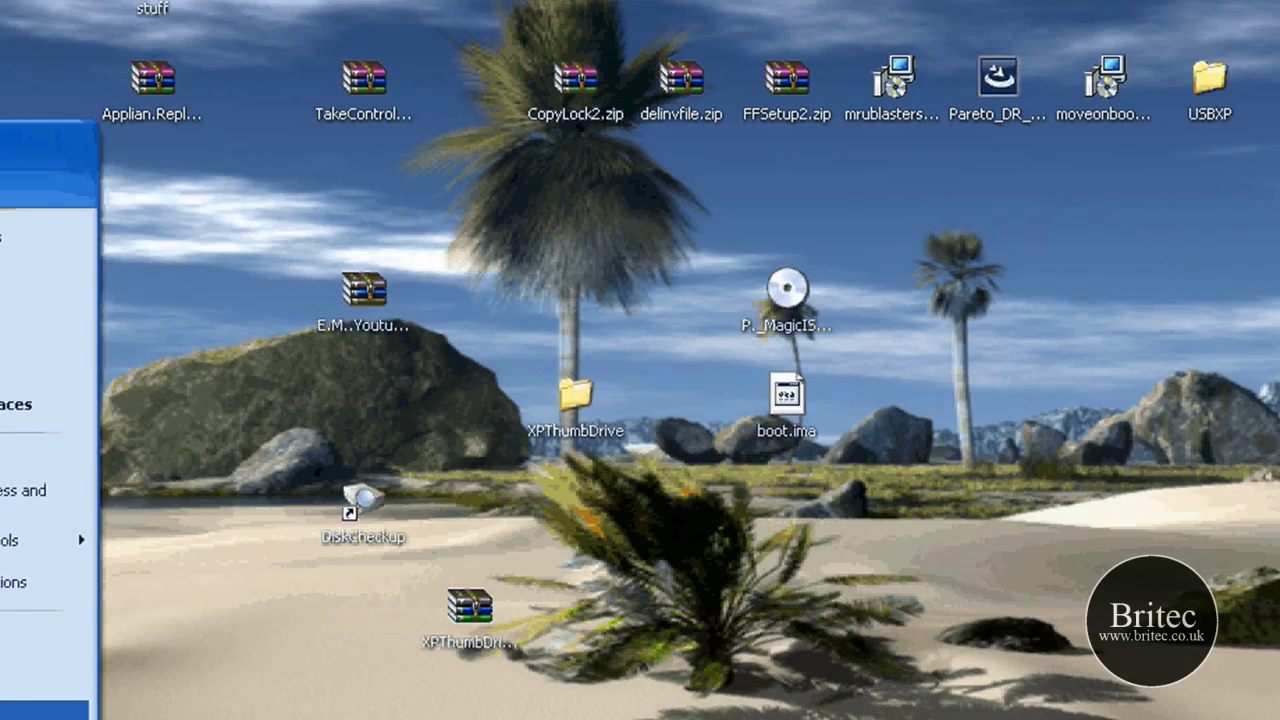
key("Escape")
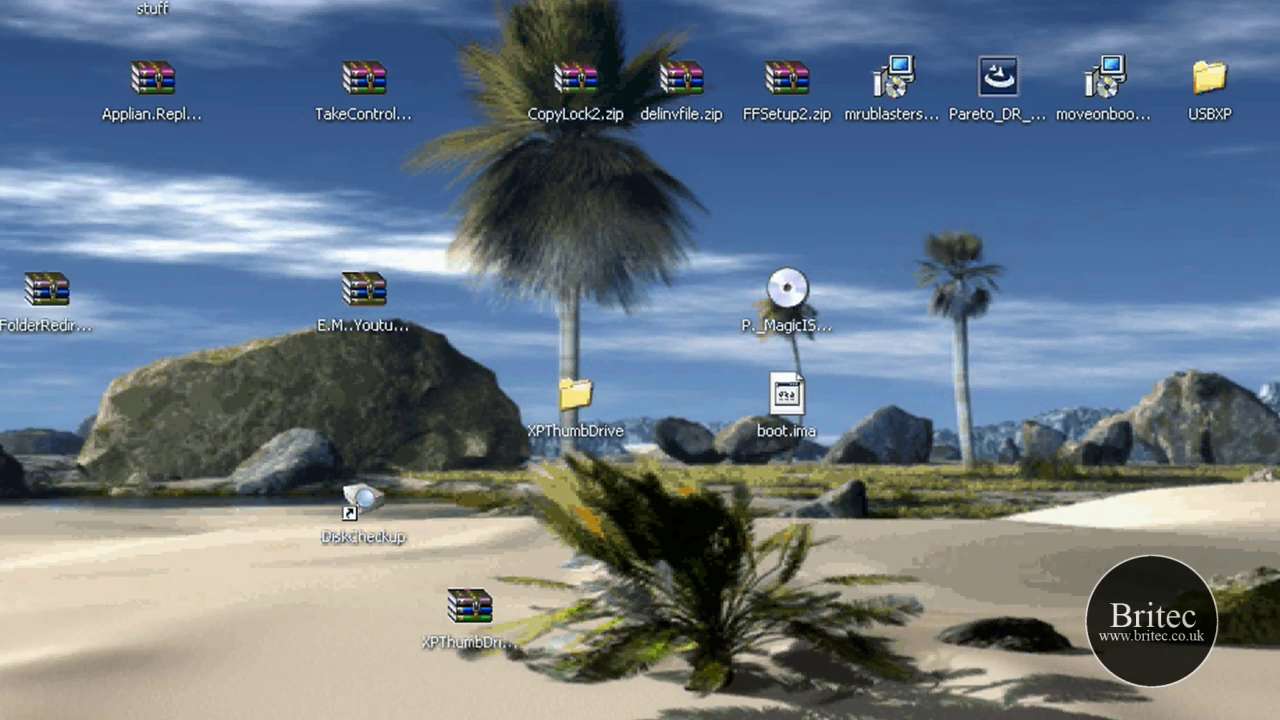
key("super+r")
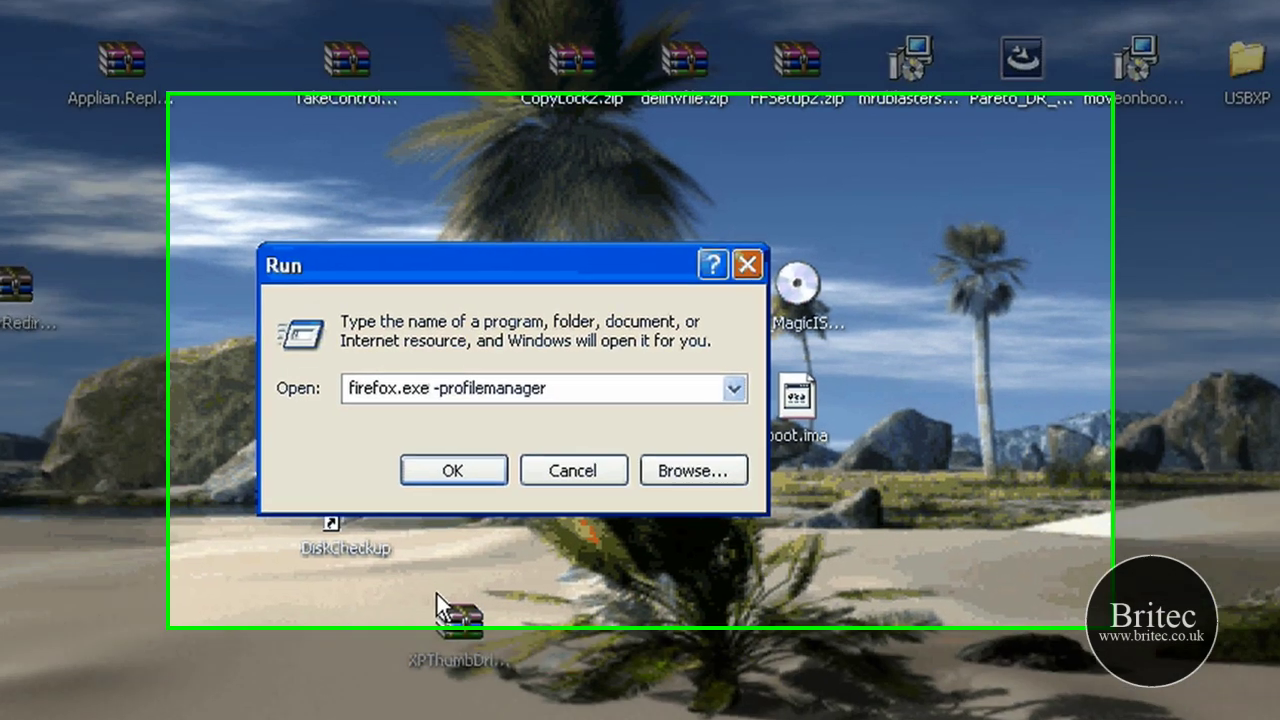
key("Return")
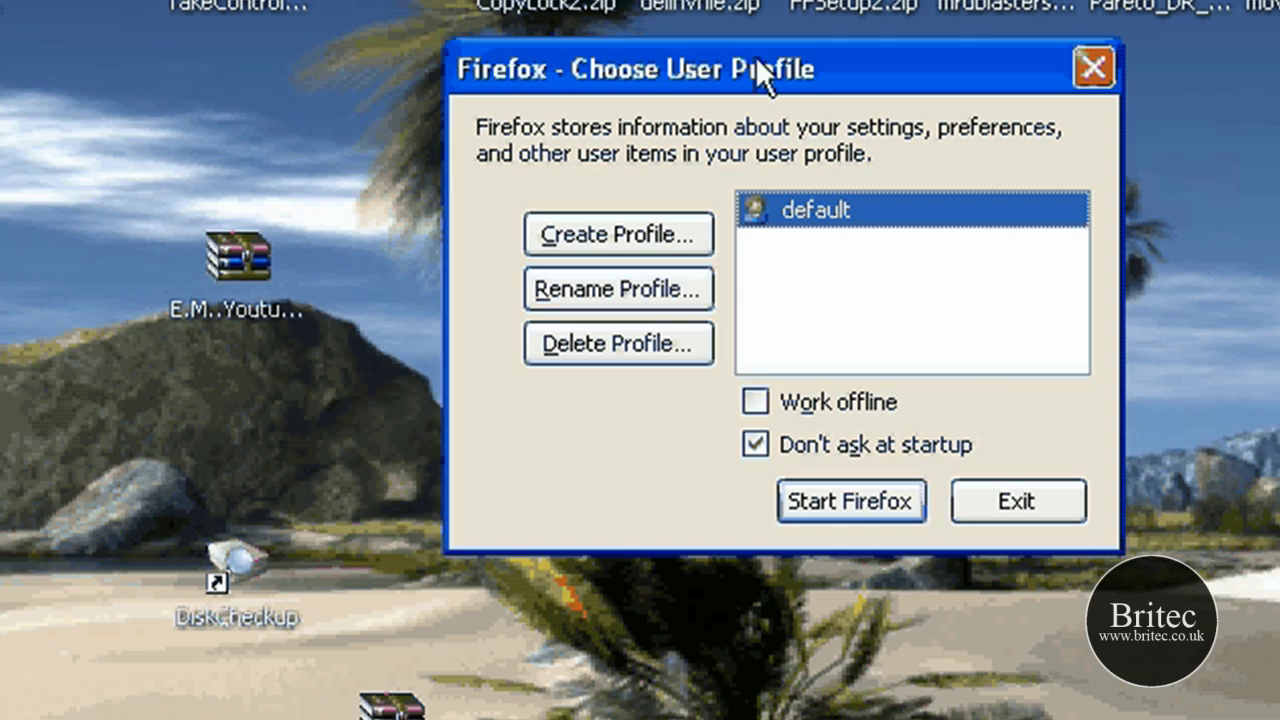
- Reposition the Firefox user profile chooser and close it without changing any profile
left_click_drag(755, 56, 690, 92)
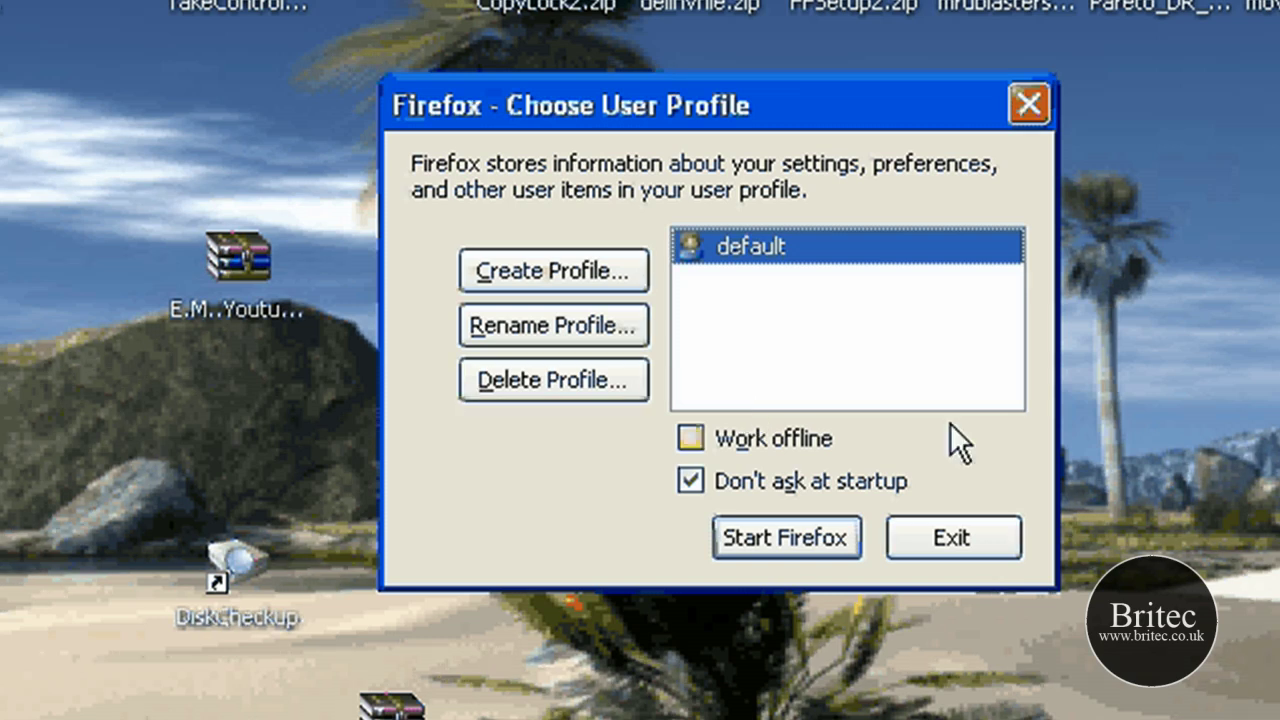
left_click(1026, 104)
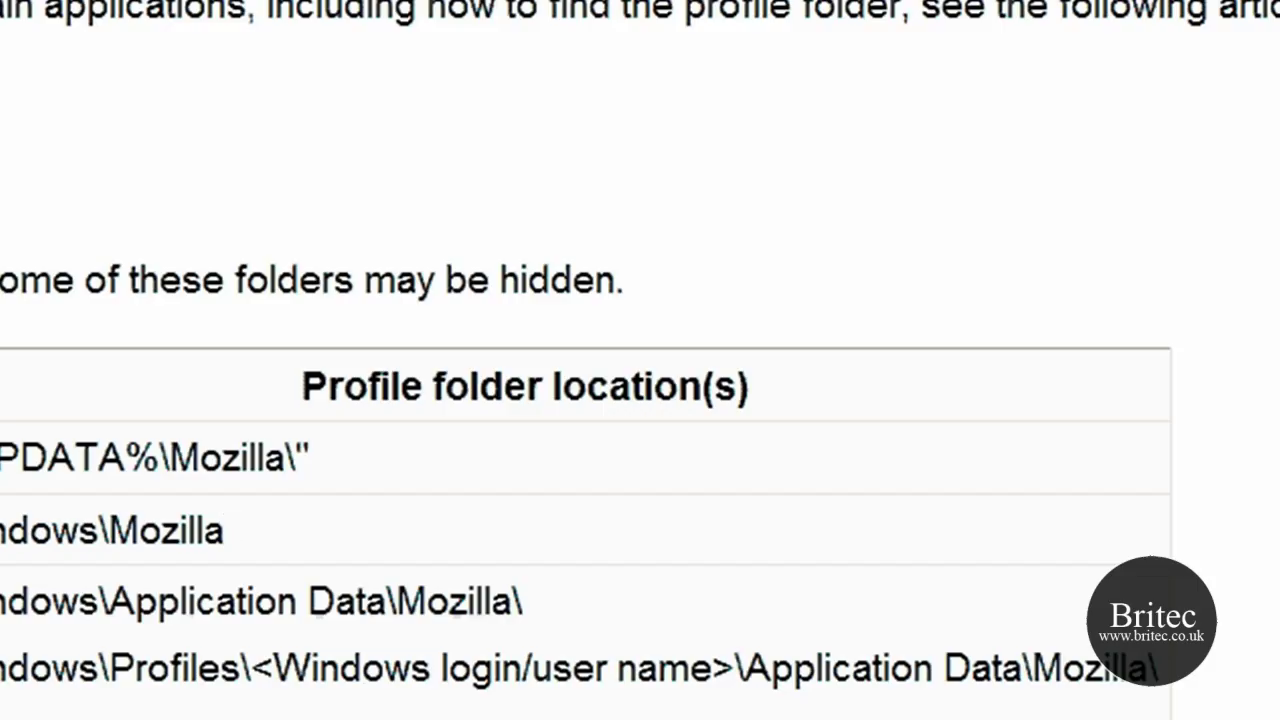
- Highlight the Windows XP profile path "%APPDATA%\Mozilla\" in the profile folder table and bring up the Run dialog
left_click_drag(312, 457, 0, 457)
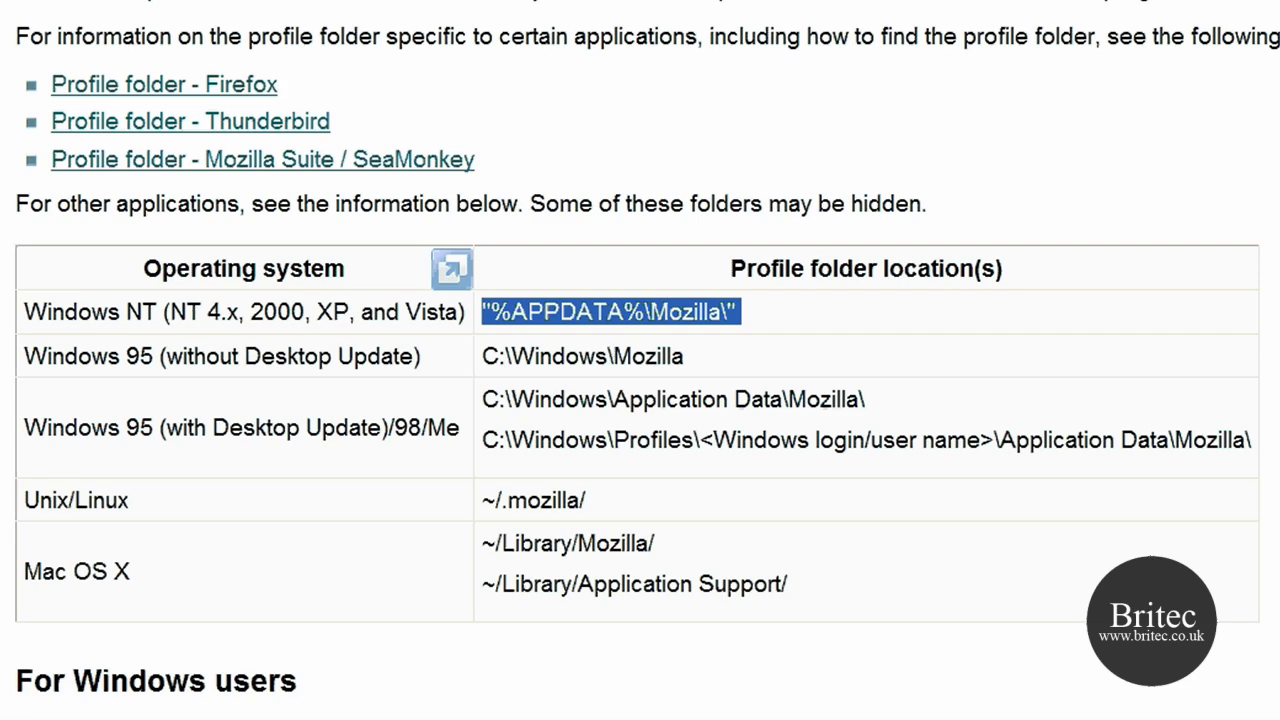
key("super")
left_click(305, 566)
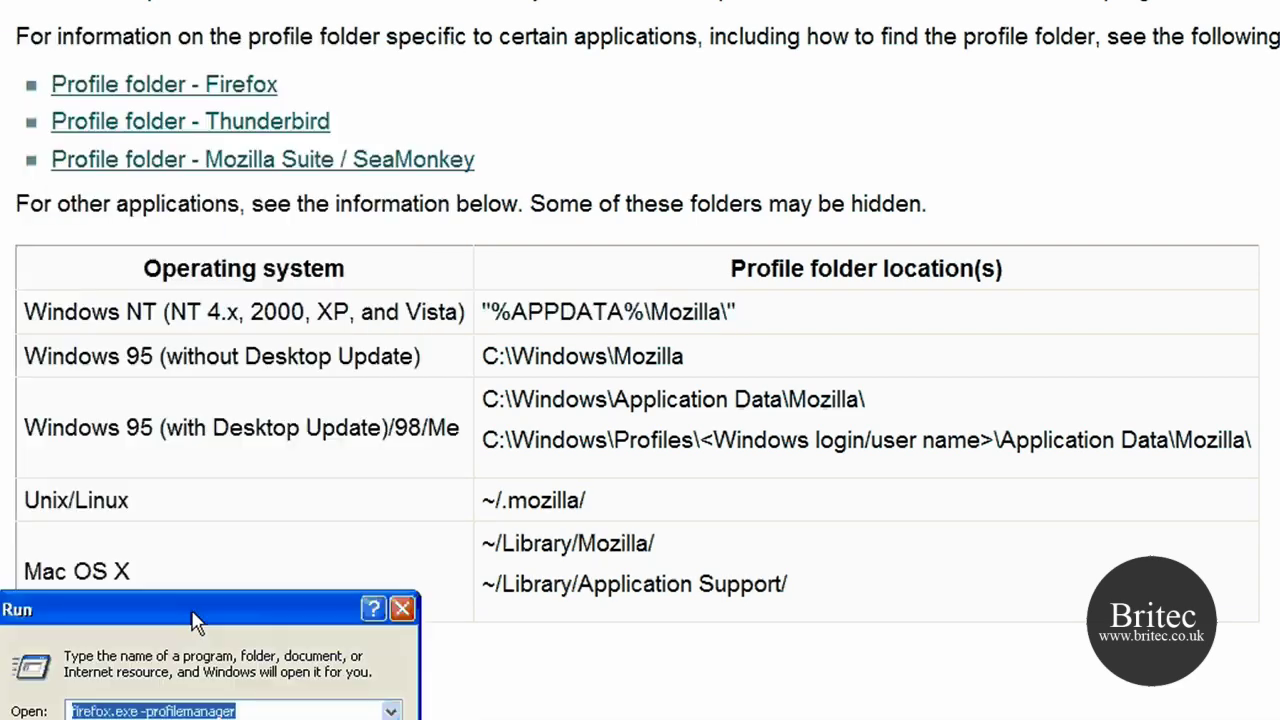
left_click_drag(197, 621, 822, 30)
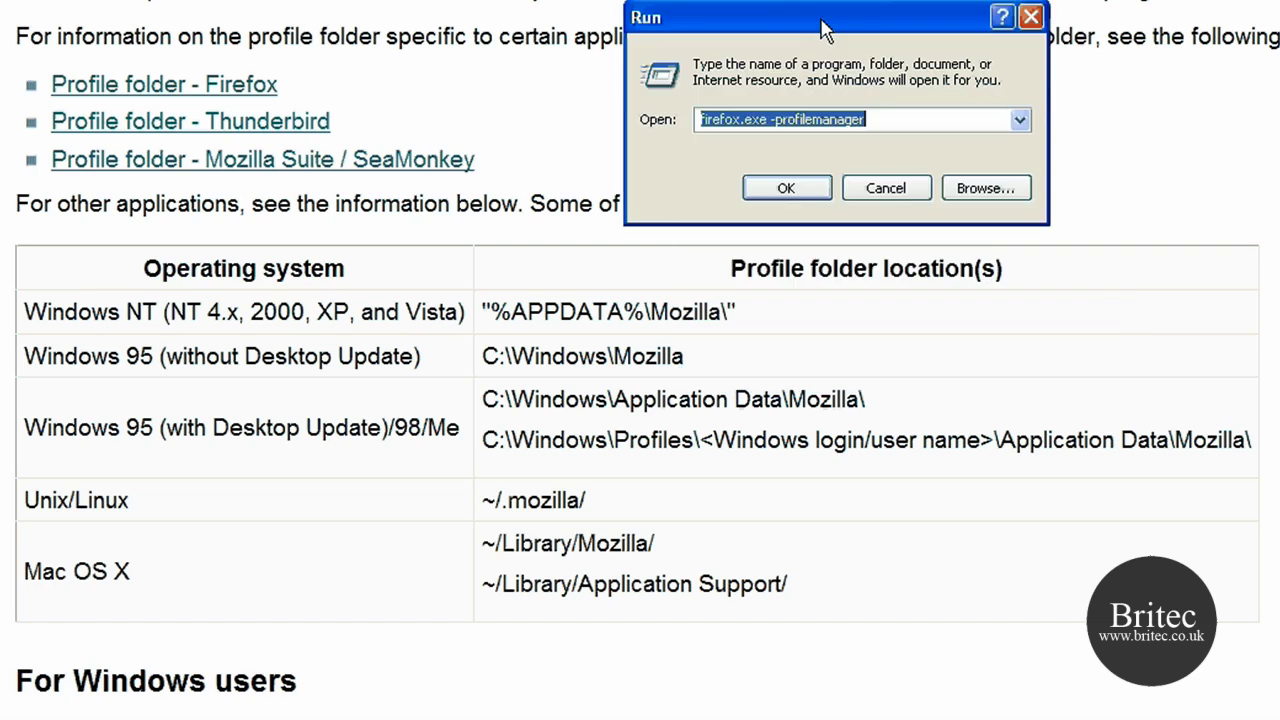
left_click_drag(745, 321, 483, 312)
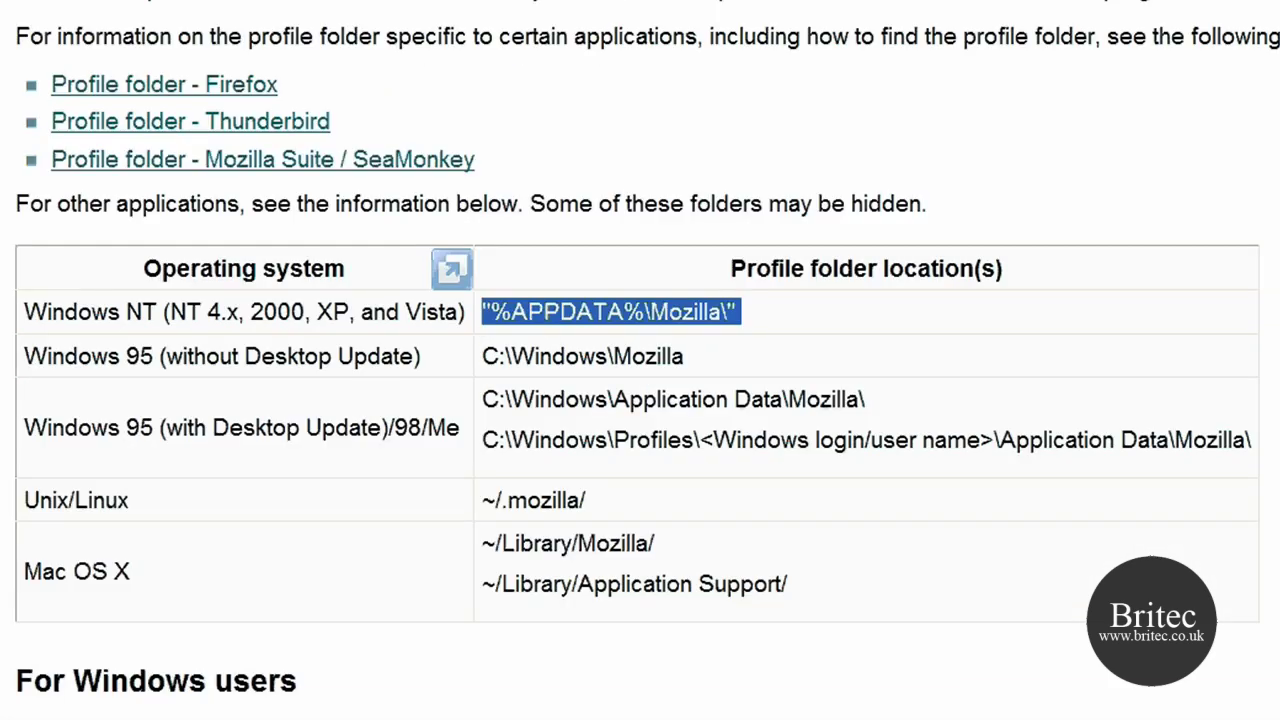
- Recall %APPDATA%\Mozilla\ in the Run dialog and run it to open the Mozilla data folder
key("super")
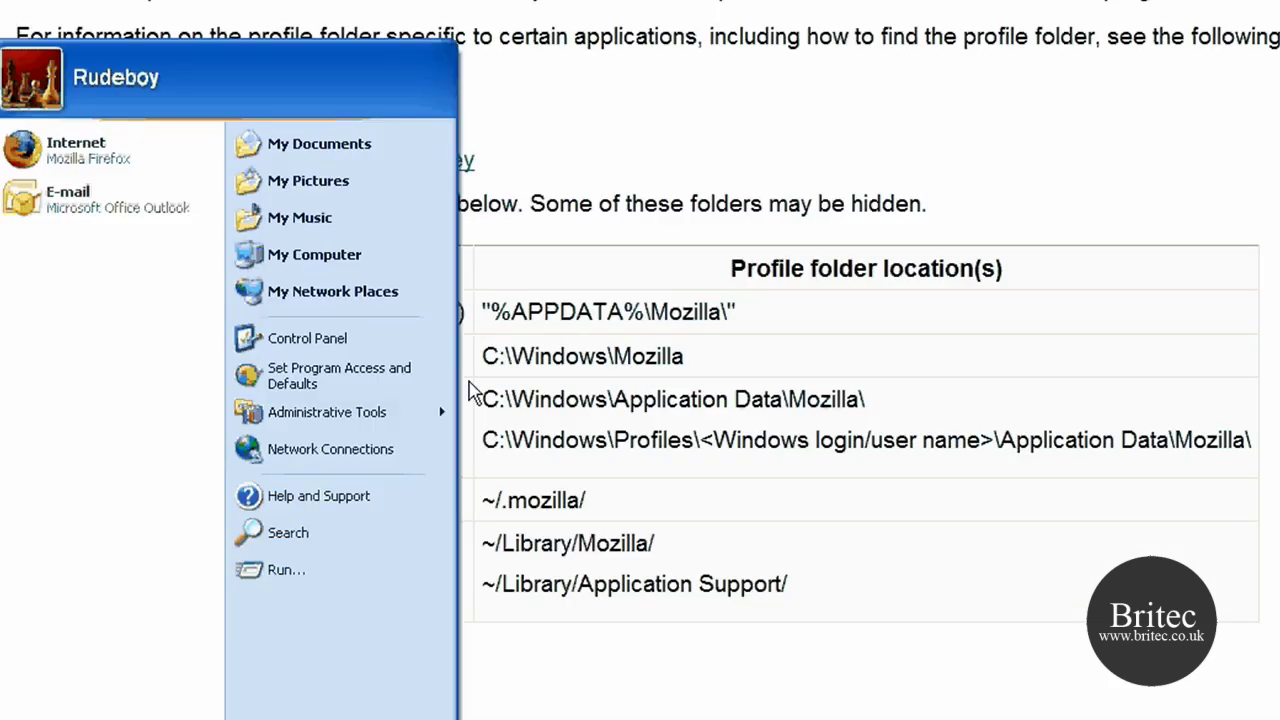
left_click(290, 580)
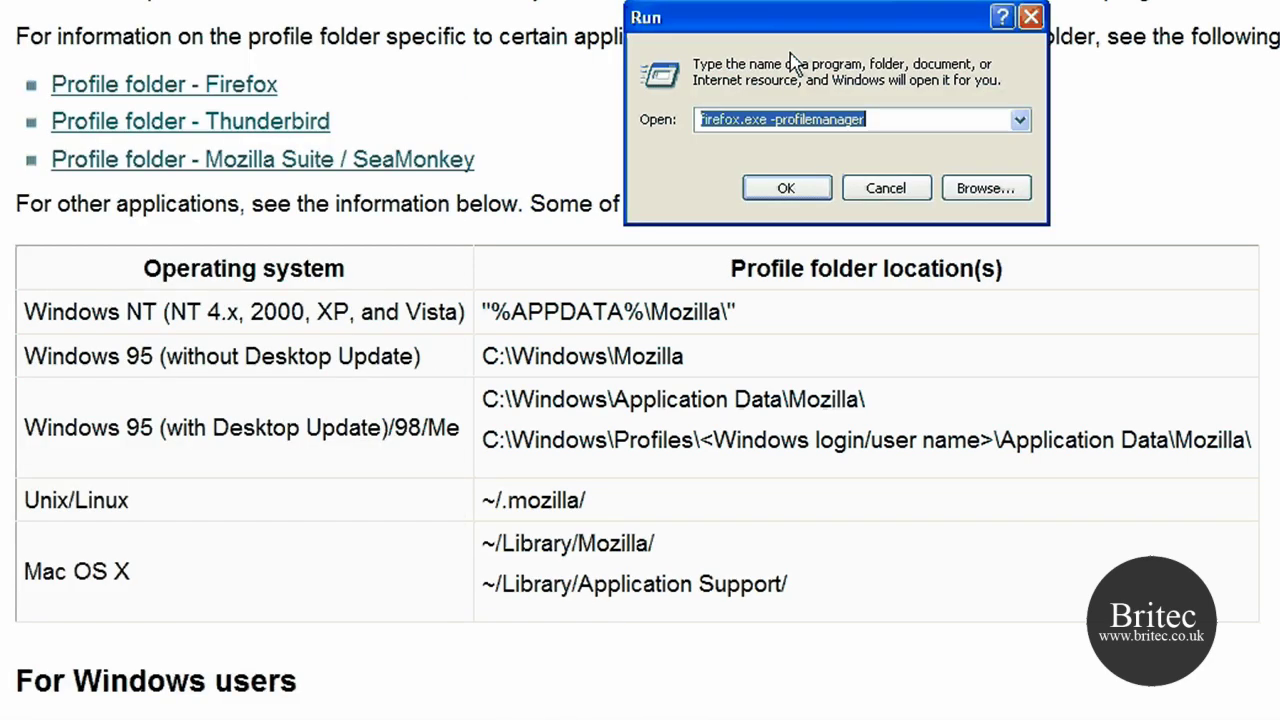
left_click(1019, 119)
left_click(984, 178)
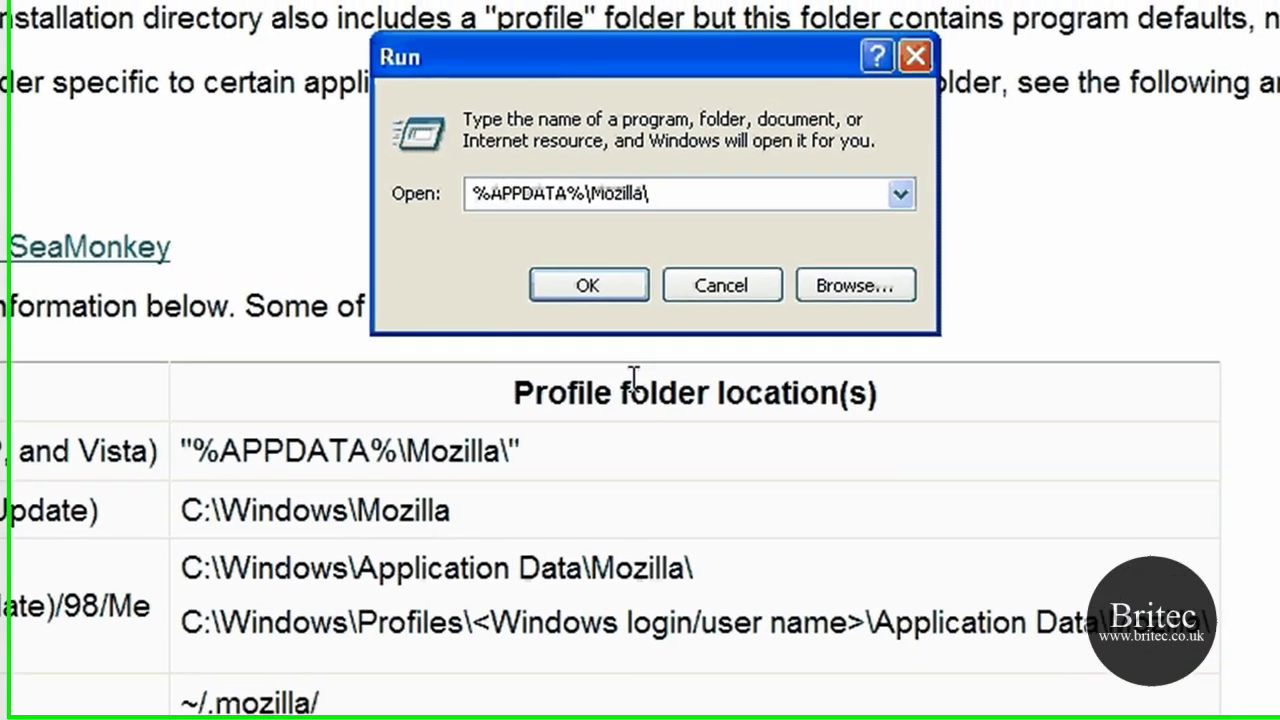
key("Return")
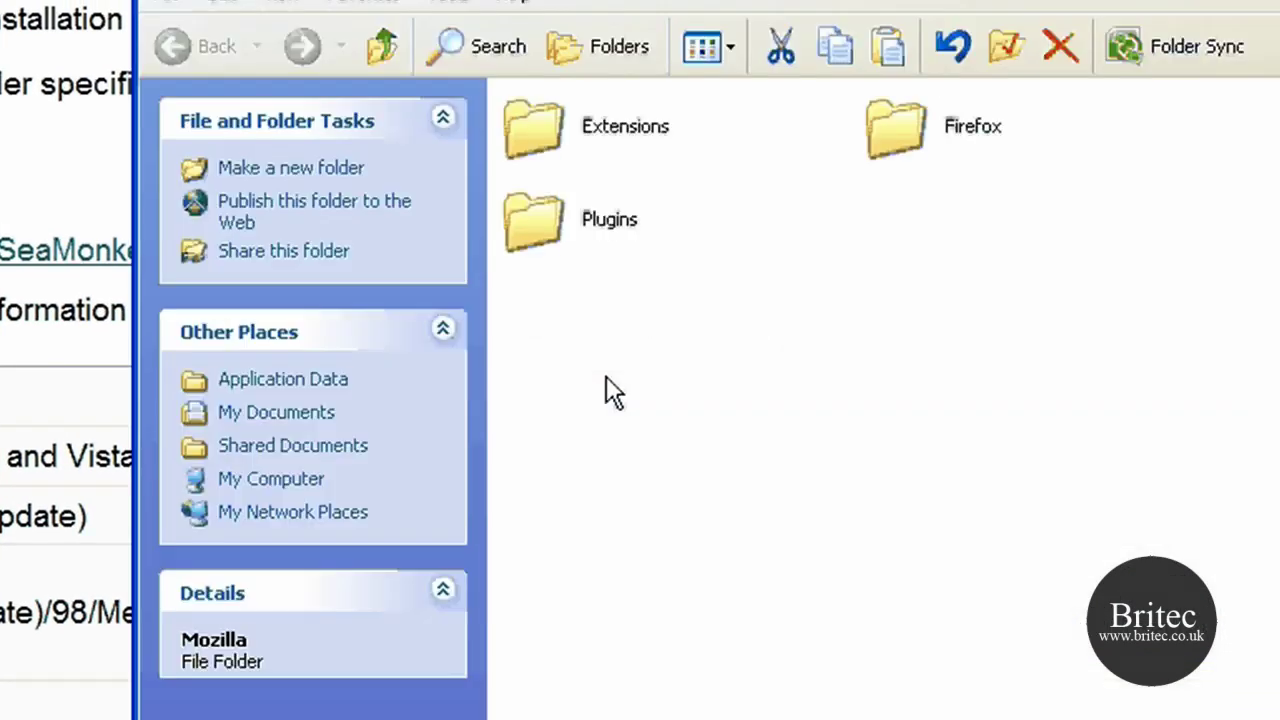
- Check the contents of the Plugins and Extensions folders, returning to the Mozilla folder each time
double_click(526, 236)
left_click(215, 64)
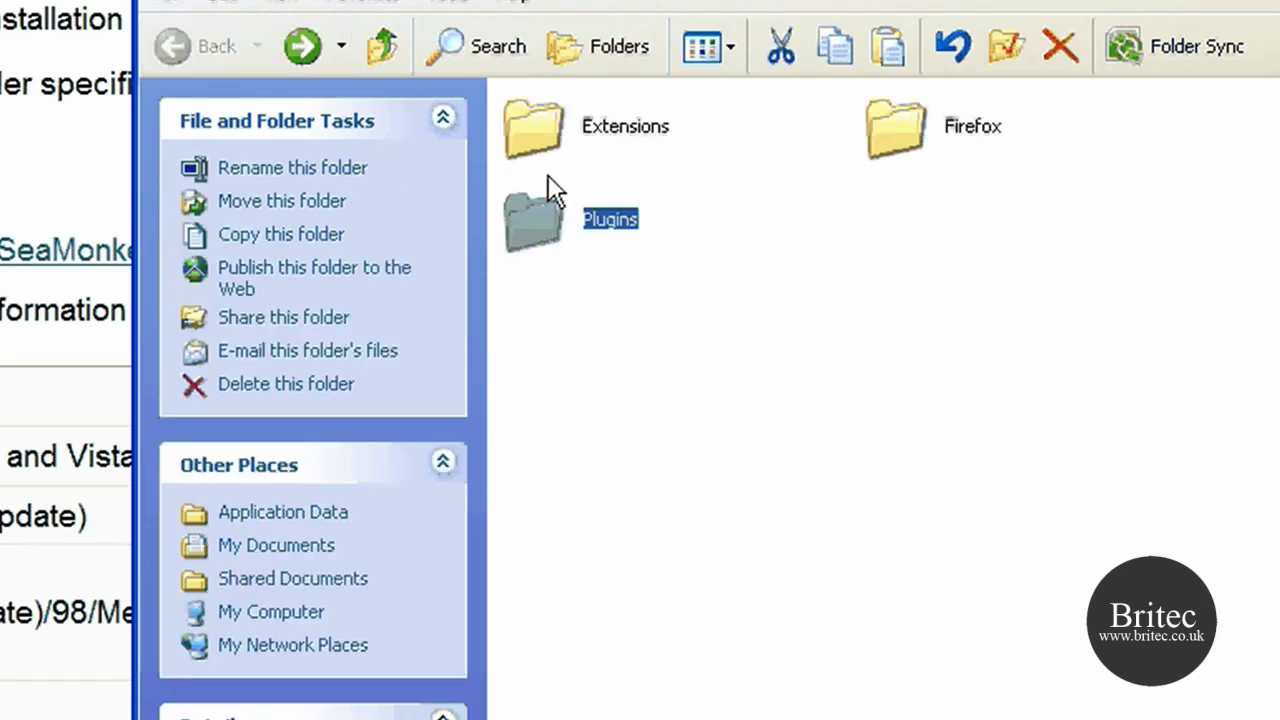
double_click(533, 130)
key("BackSpace")
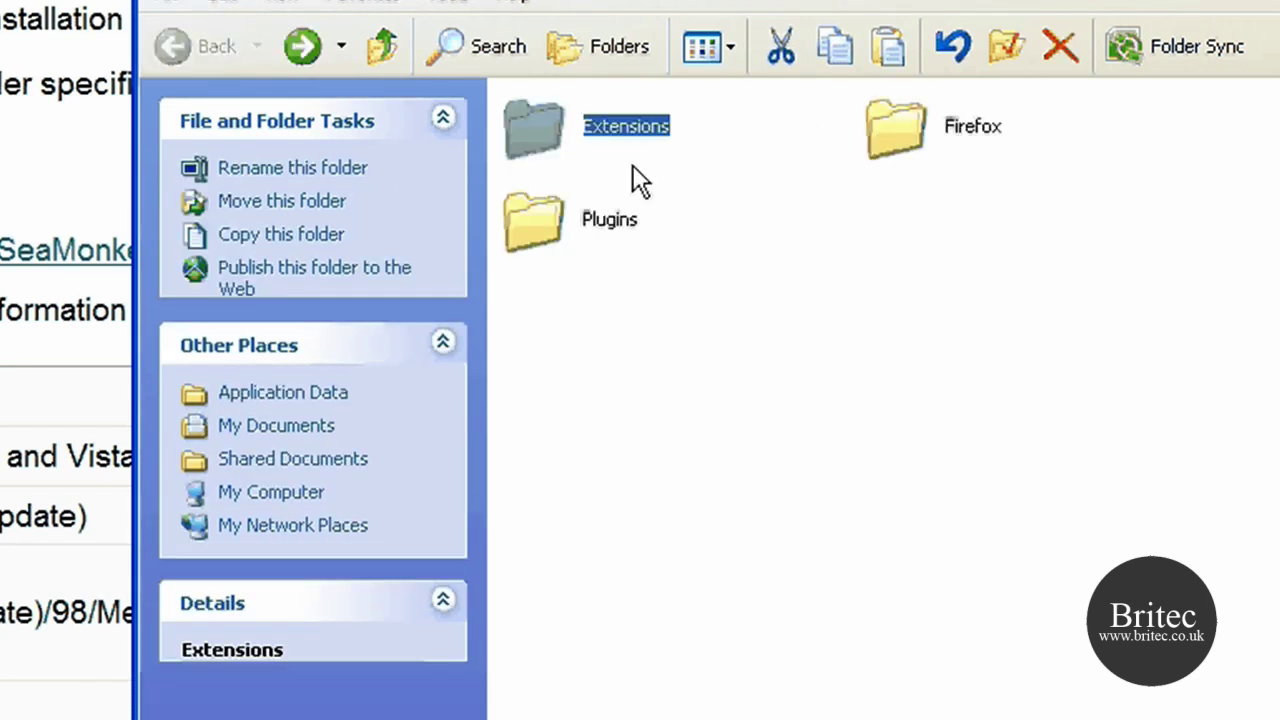
- Open the 8fmwa8fl.default profile folder under Firefox\Profiles and look through its files
double_click(897, 130)
double_click(897, 130)
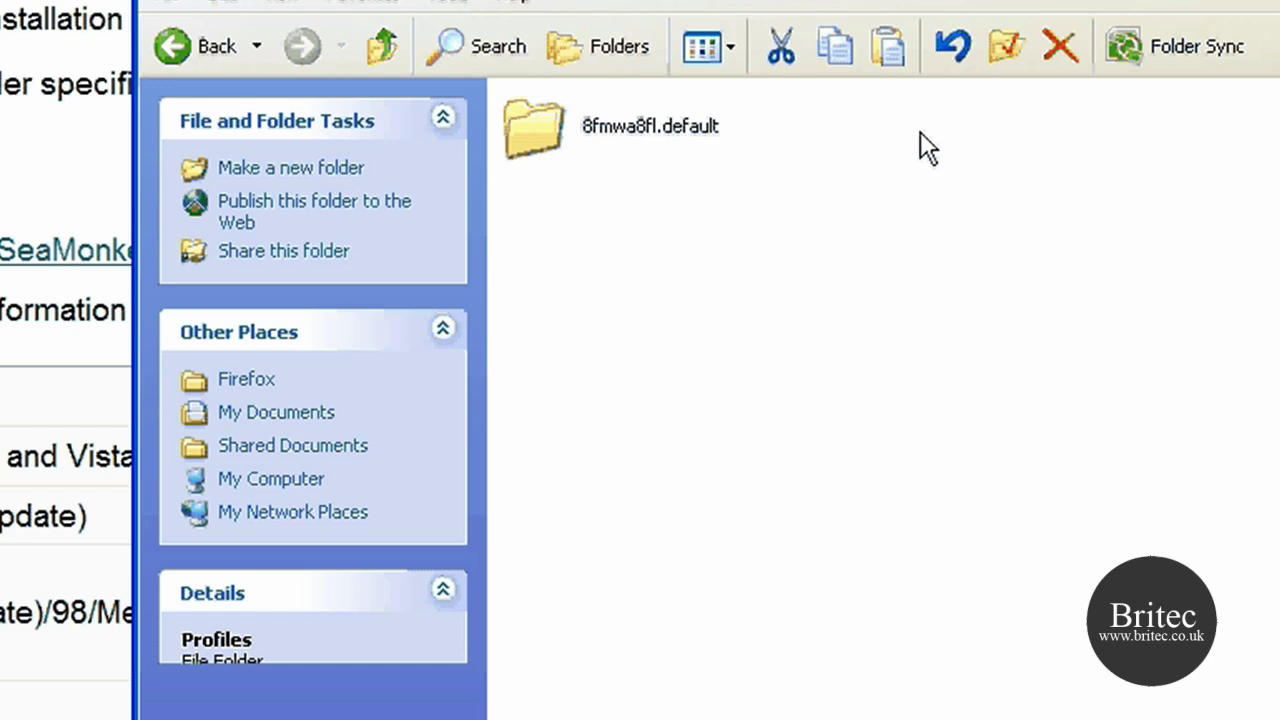
double_click(628, 150)
scroll(760, 480, "down", 5)
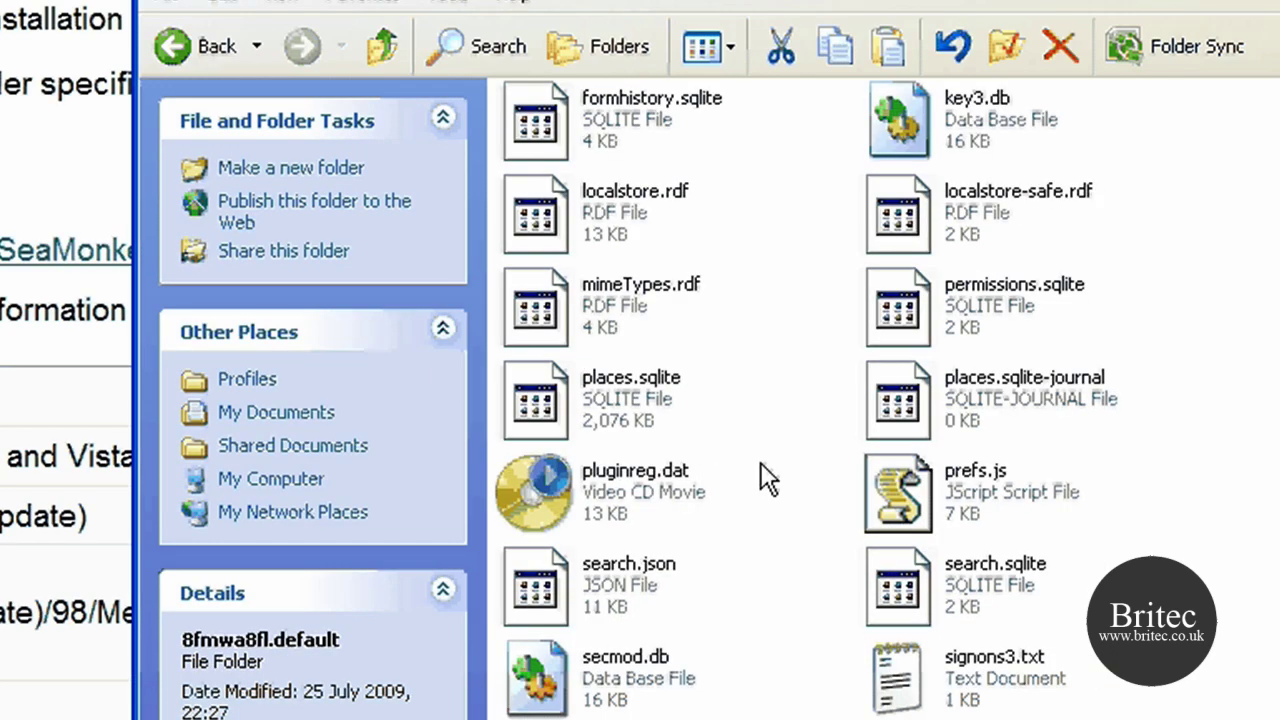
scroll(177, 63, "up", 5)
- Go back up to the Firefox folder, check the Profiles folder's details, and close the folder window
left_click(175, 48)
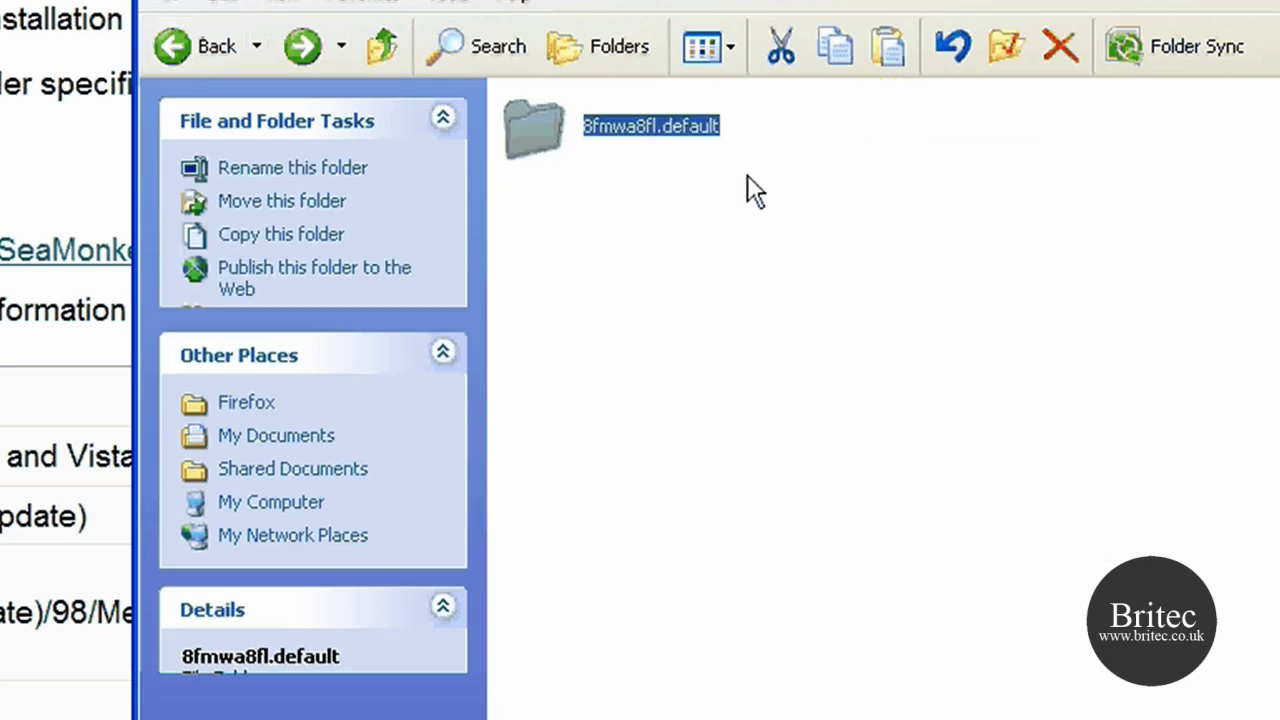
left_click(220, 42)
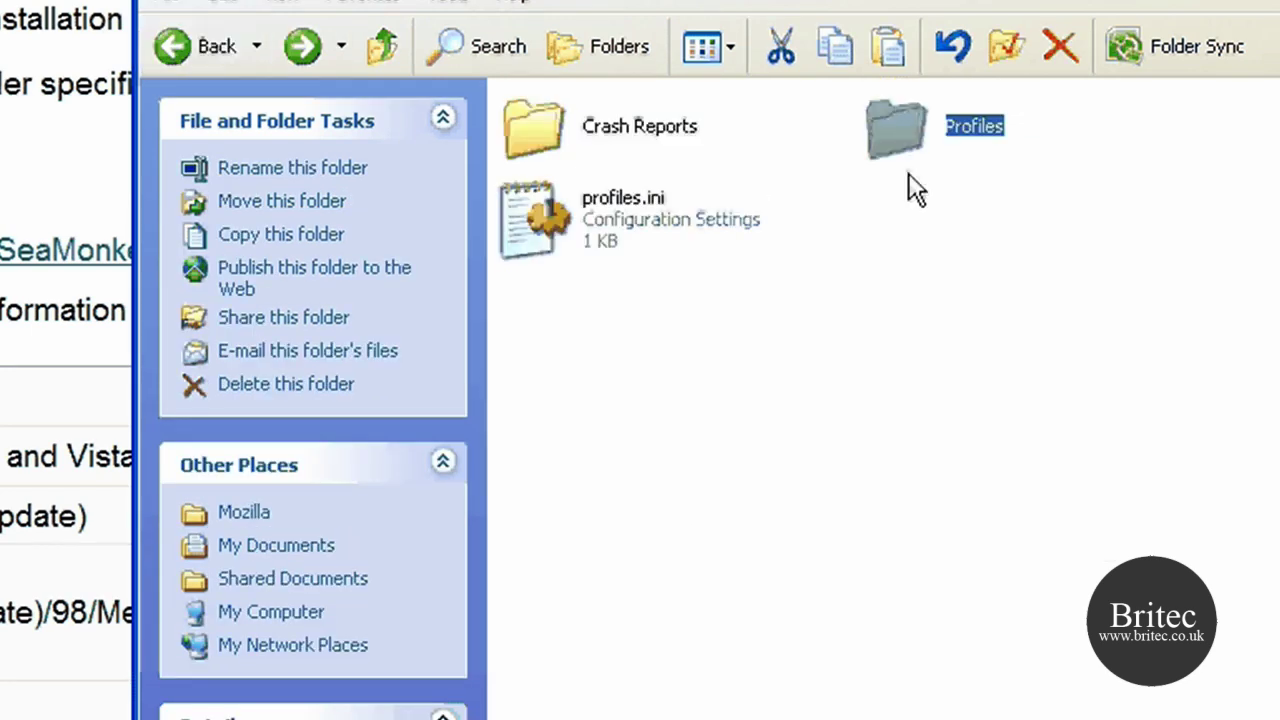
mouse_move(976, 140)
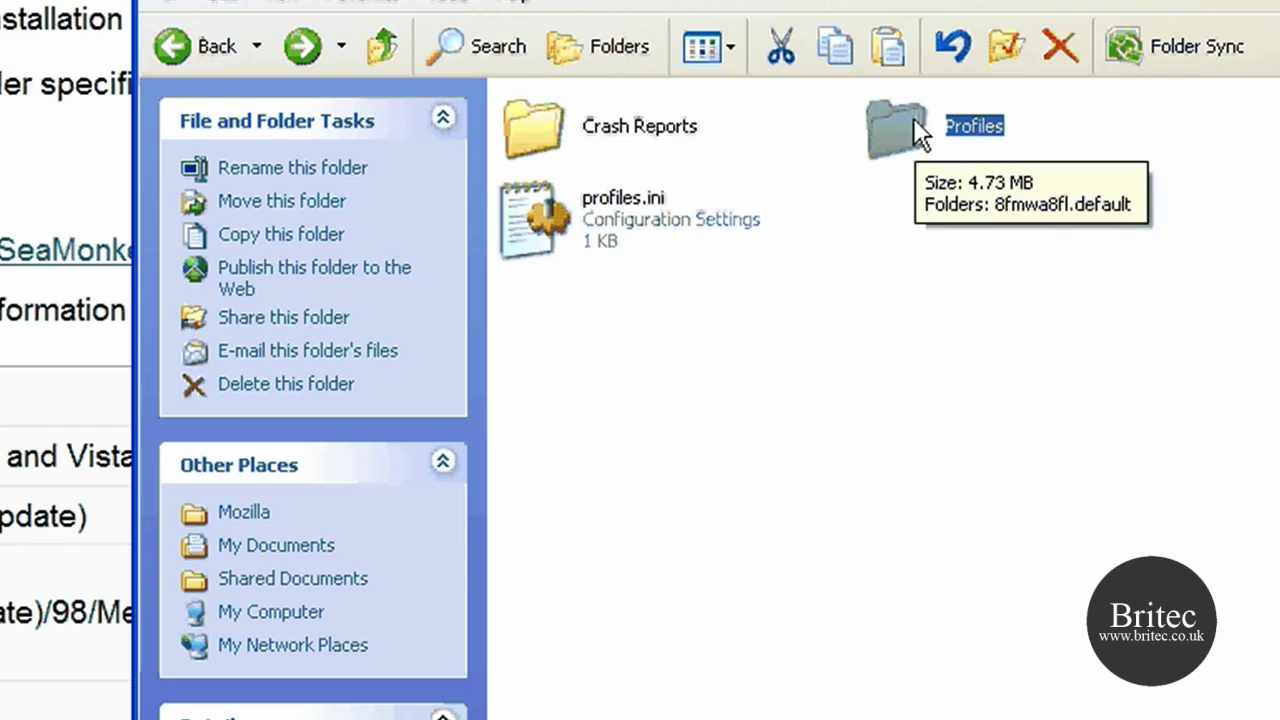
key("alt+F4")
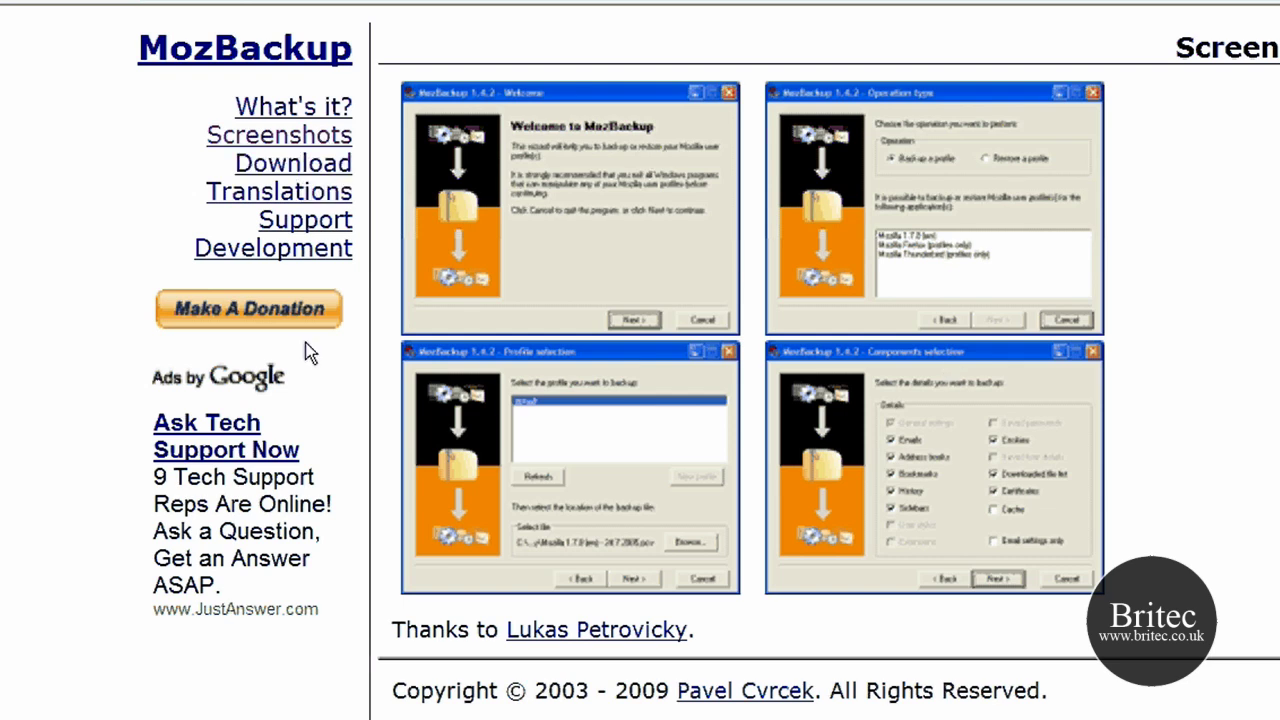
- View MozBackup's screenshots of the operation type and components selection pages
left_click(966, 286)
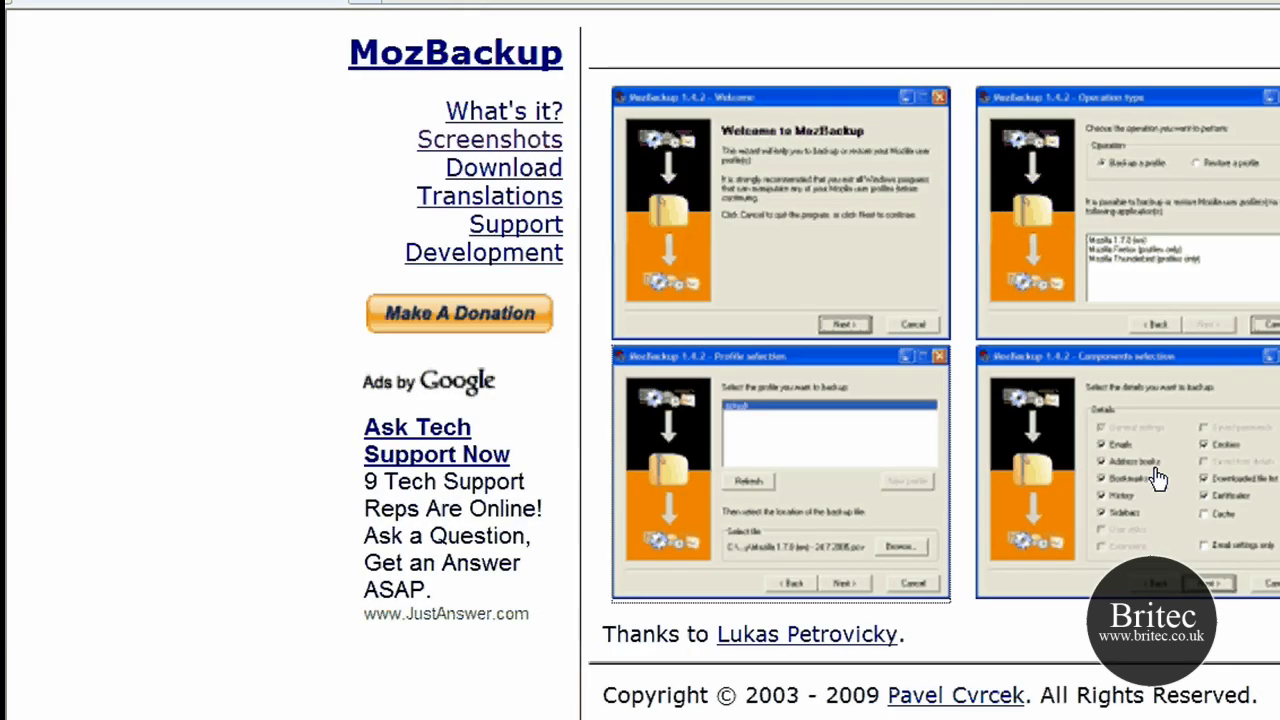
left_click(1193, 494)
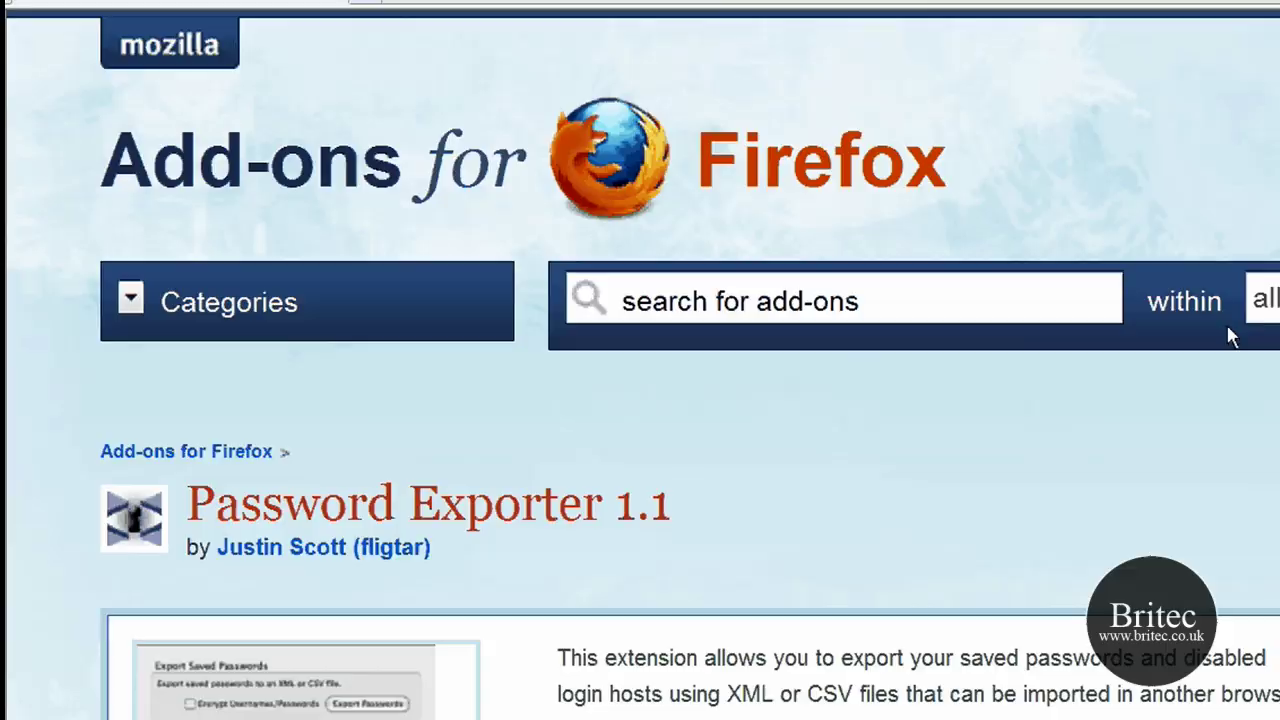
- Review the Password Exporter 1.1 add-on page, enlarge its screenshot, and close the enlarged image
scroll(1060, 431, "down", 5)
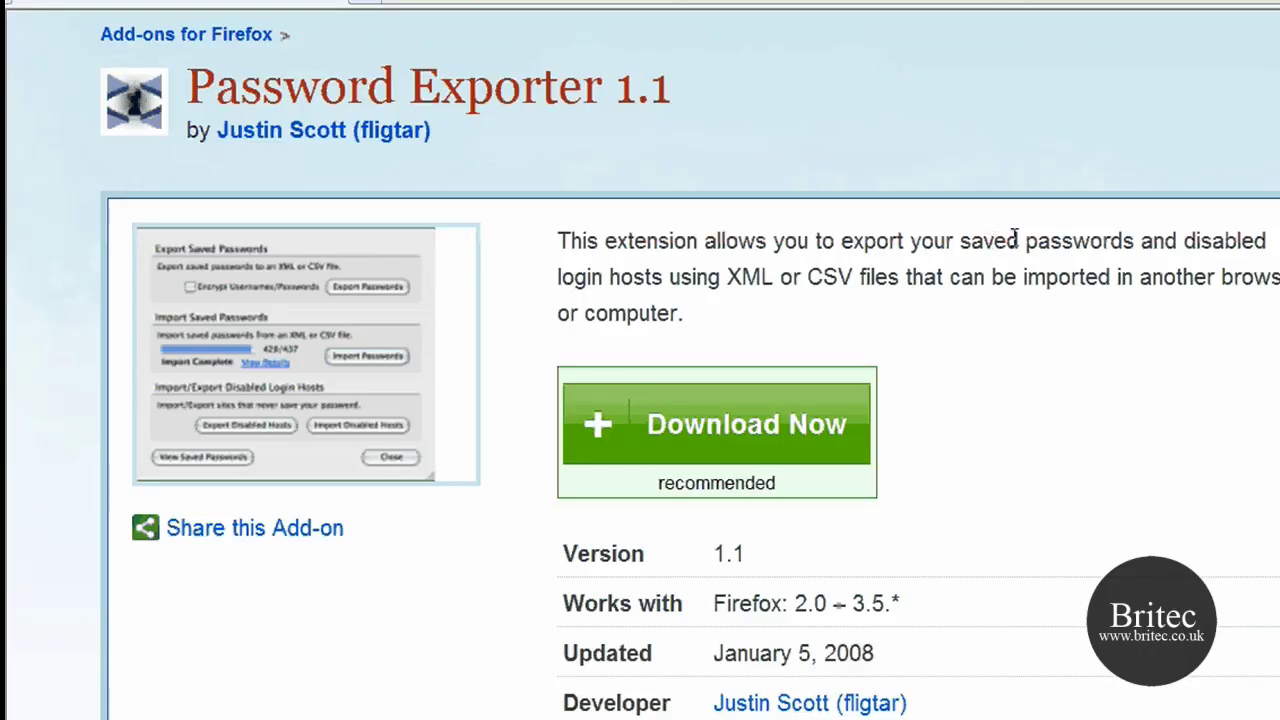
triple_click(678, 88)
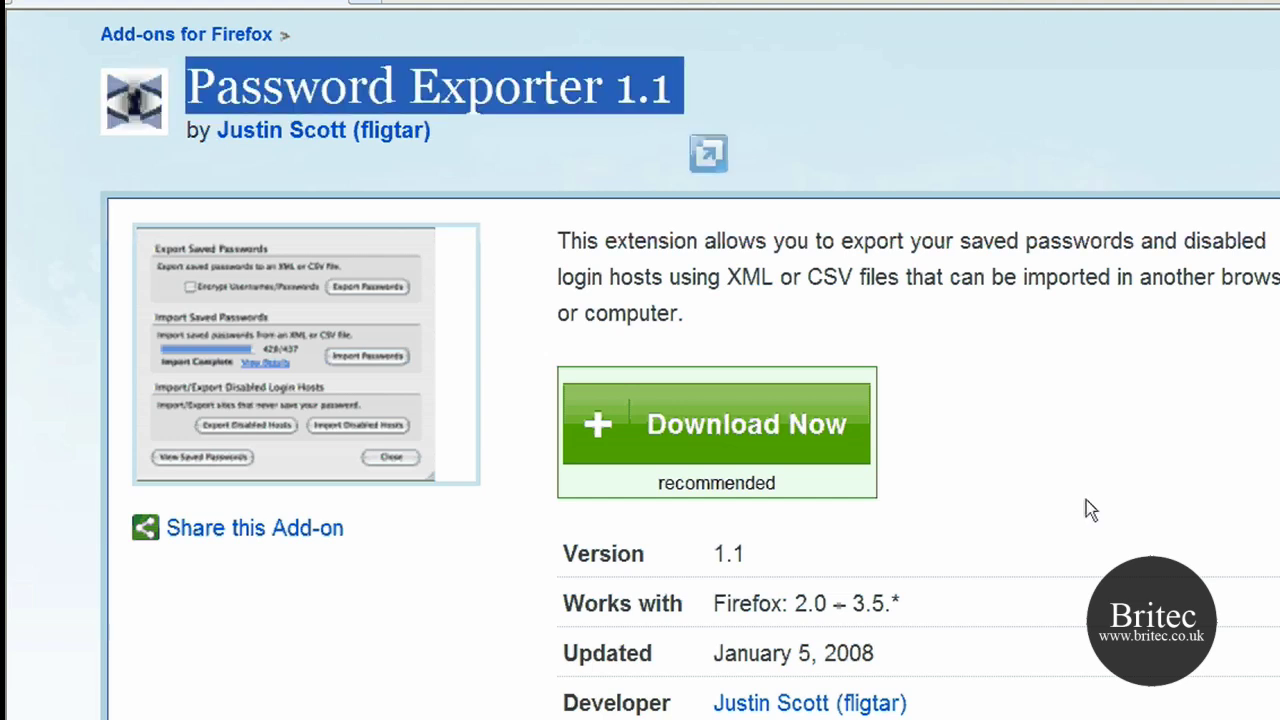
left_click(279, 398)
left_click(279, 398)
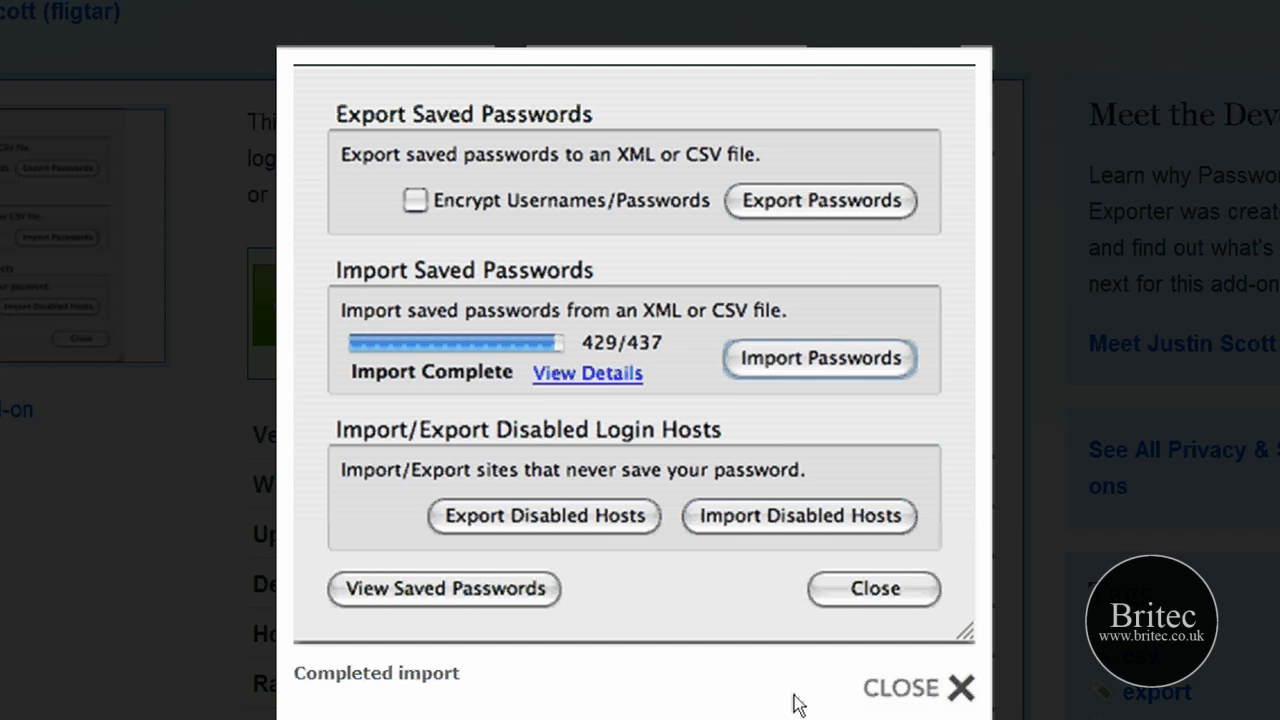
left_click(905, 692)
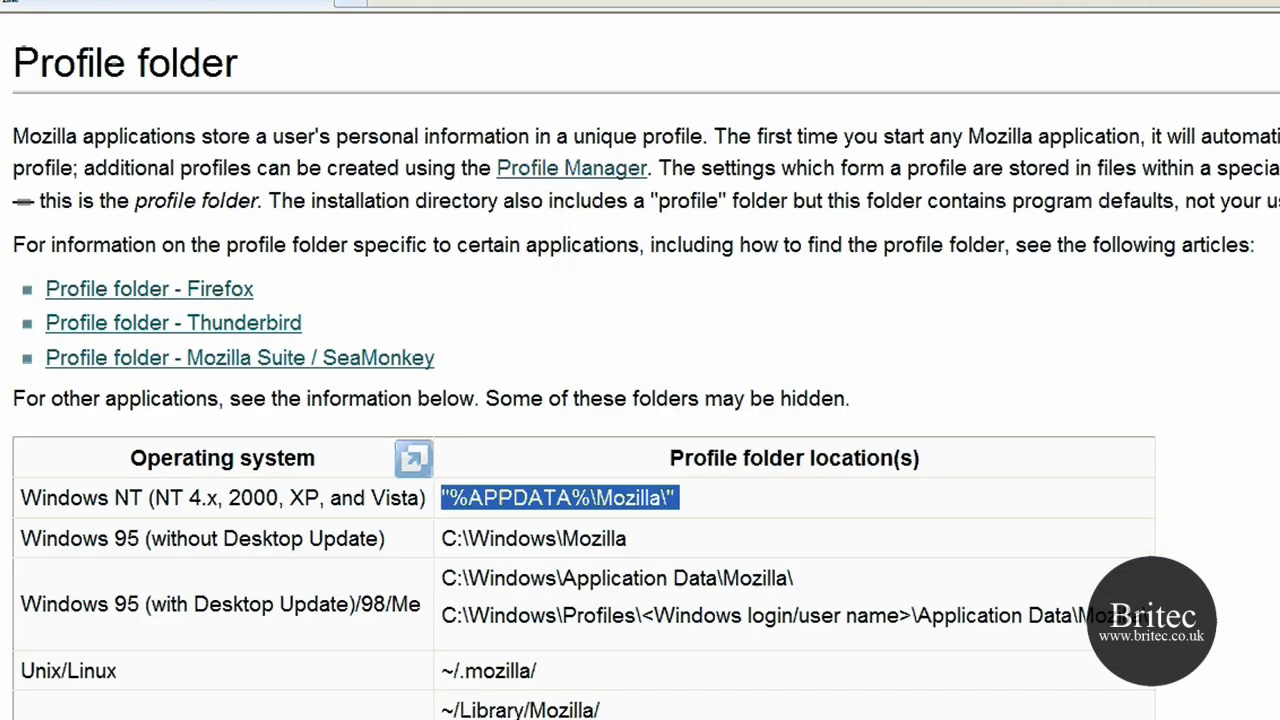
- Review the MozillaZine table of profile folder locations by operating system, highlighting the whole table and clearing the highlight
scroll(643, 716, "down", 3)
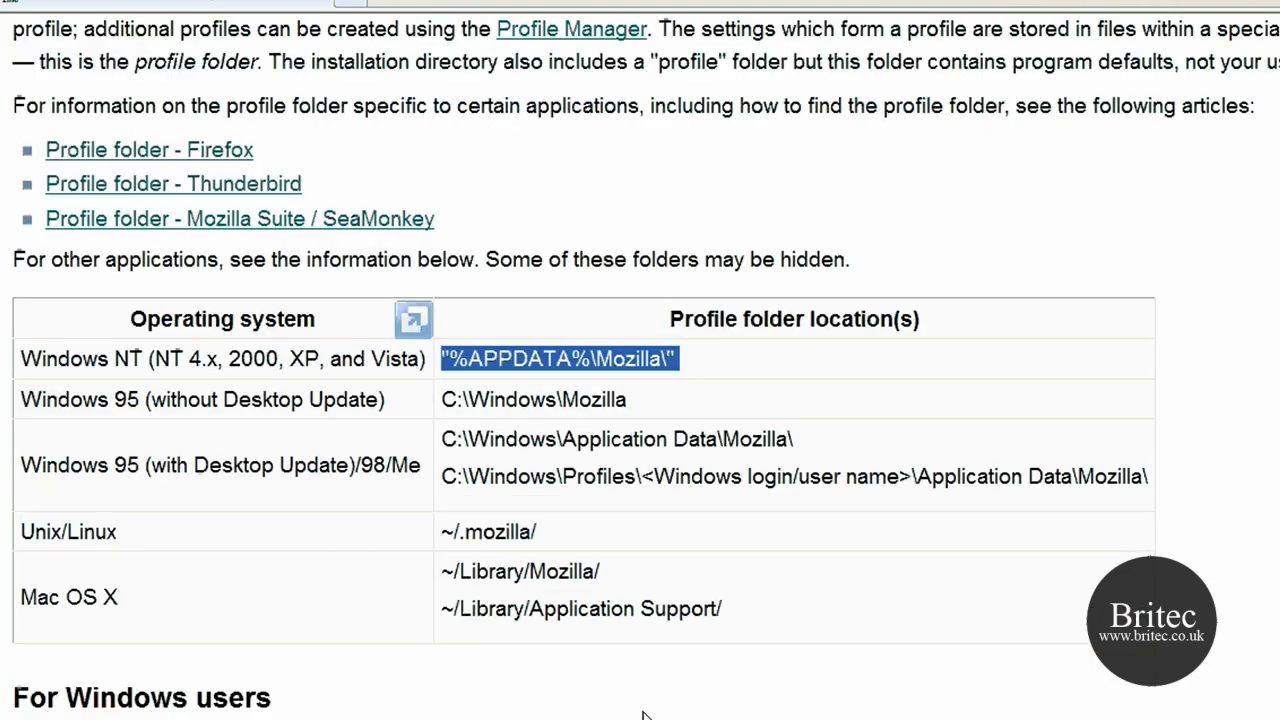
scroll(643, 716, "up", 3)
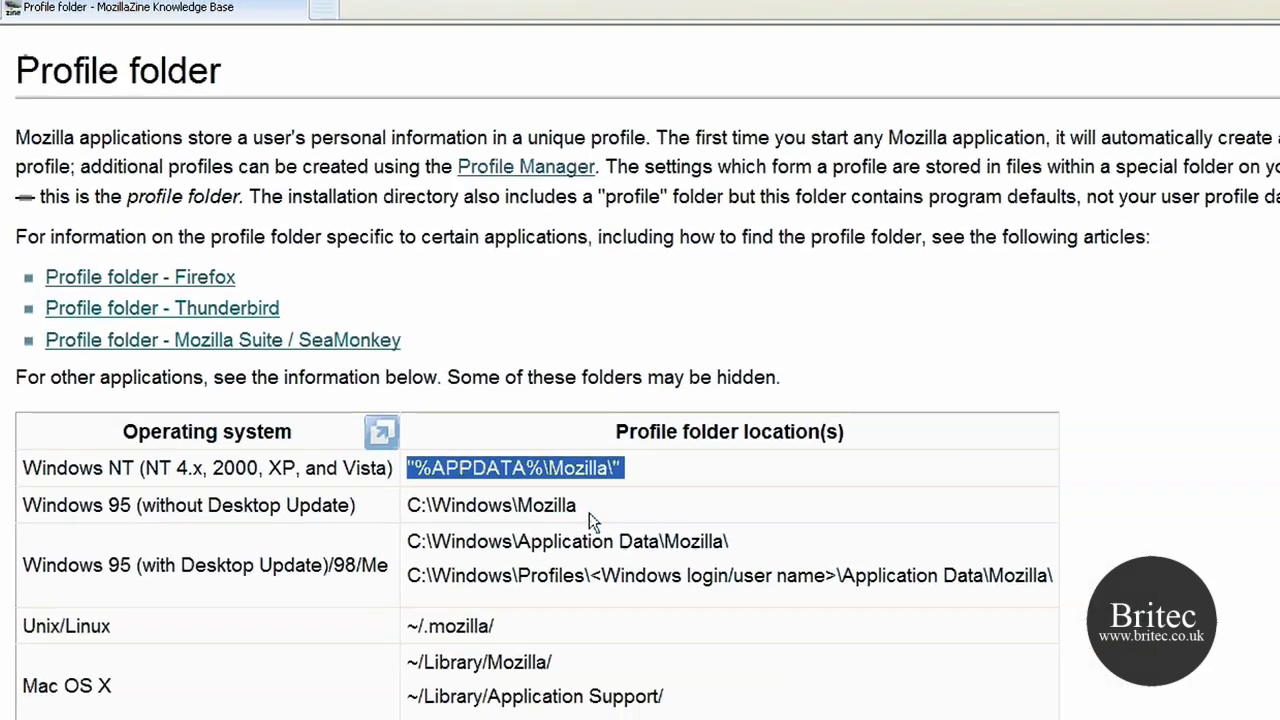
left_click_drag(580, 615, 105, 390)
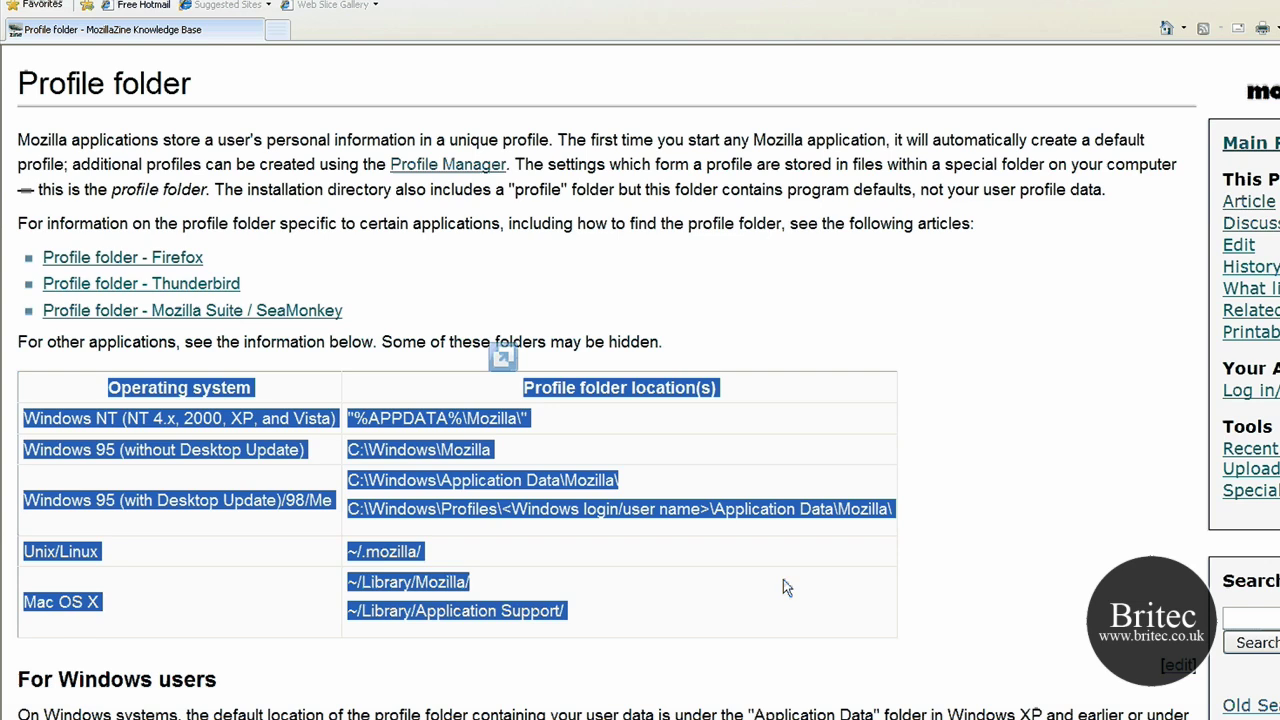
left_click(783, 579)
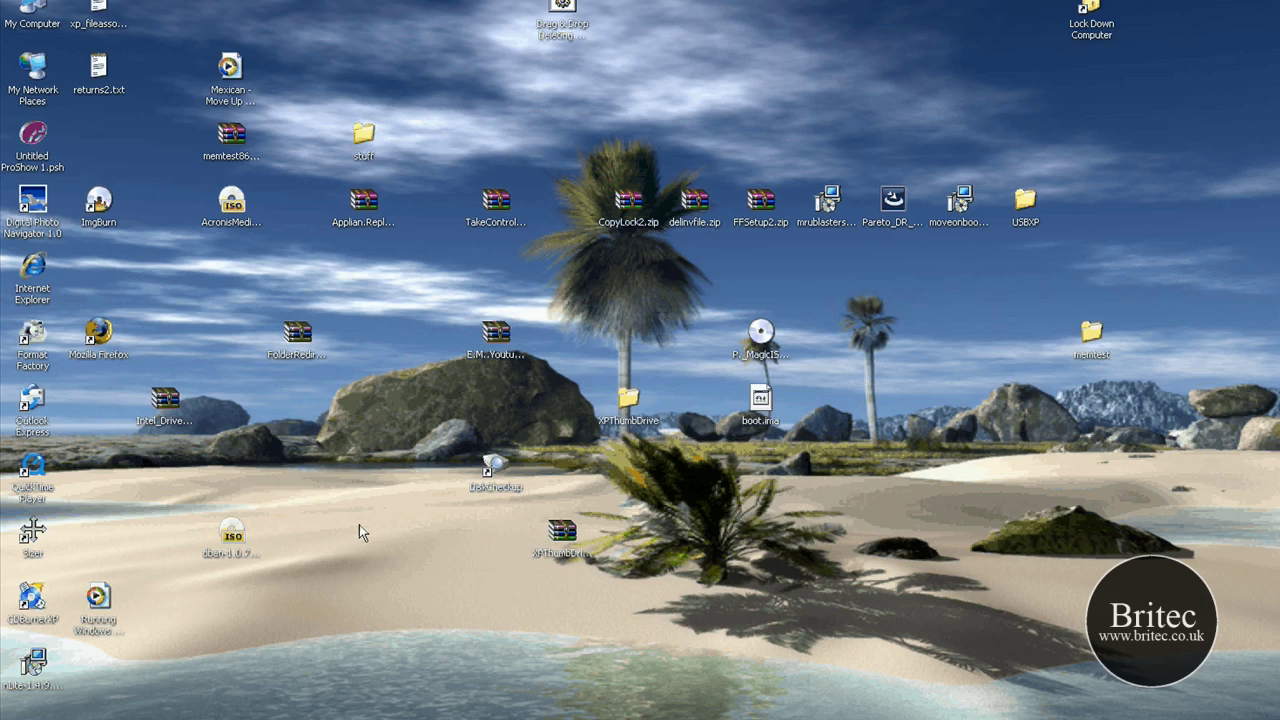
- Open Add or Remove Programs from the Control Panel
key("super")
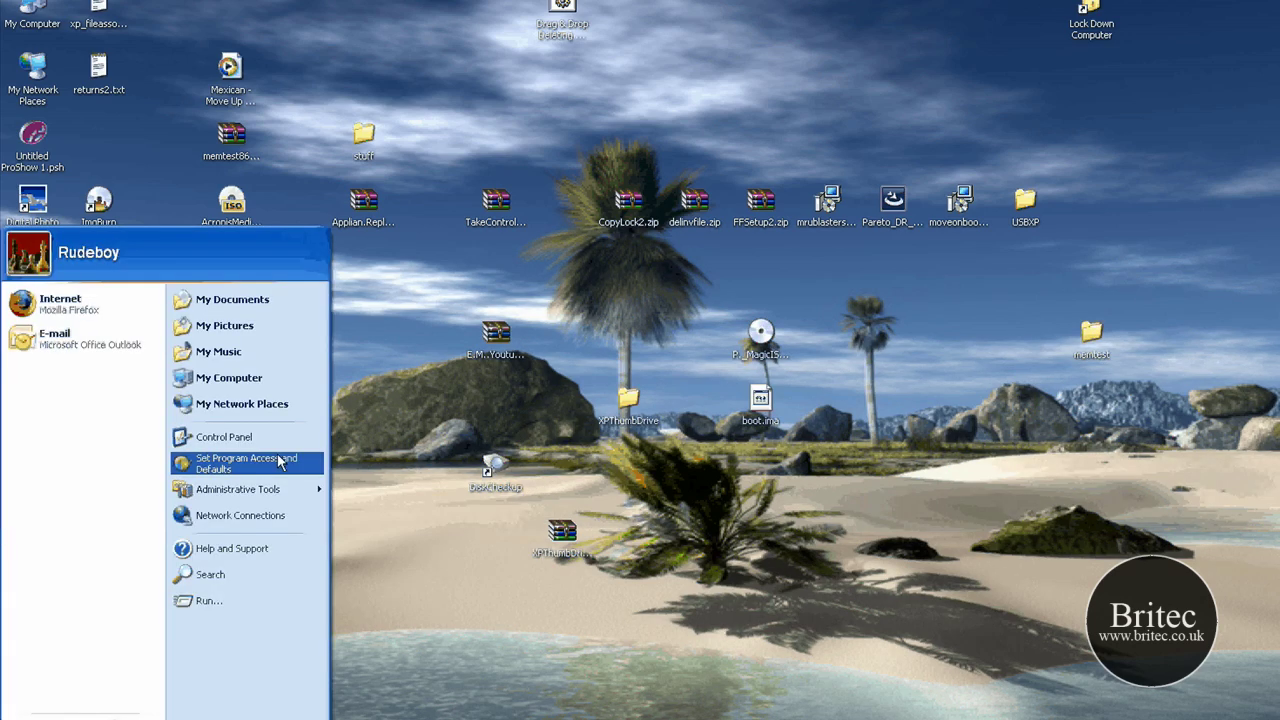
left_click(268, 437)
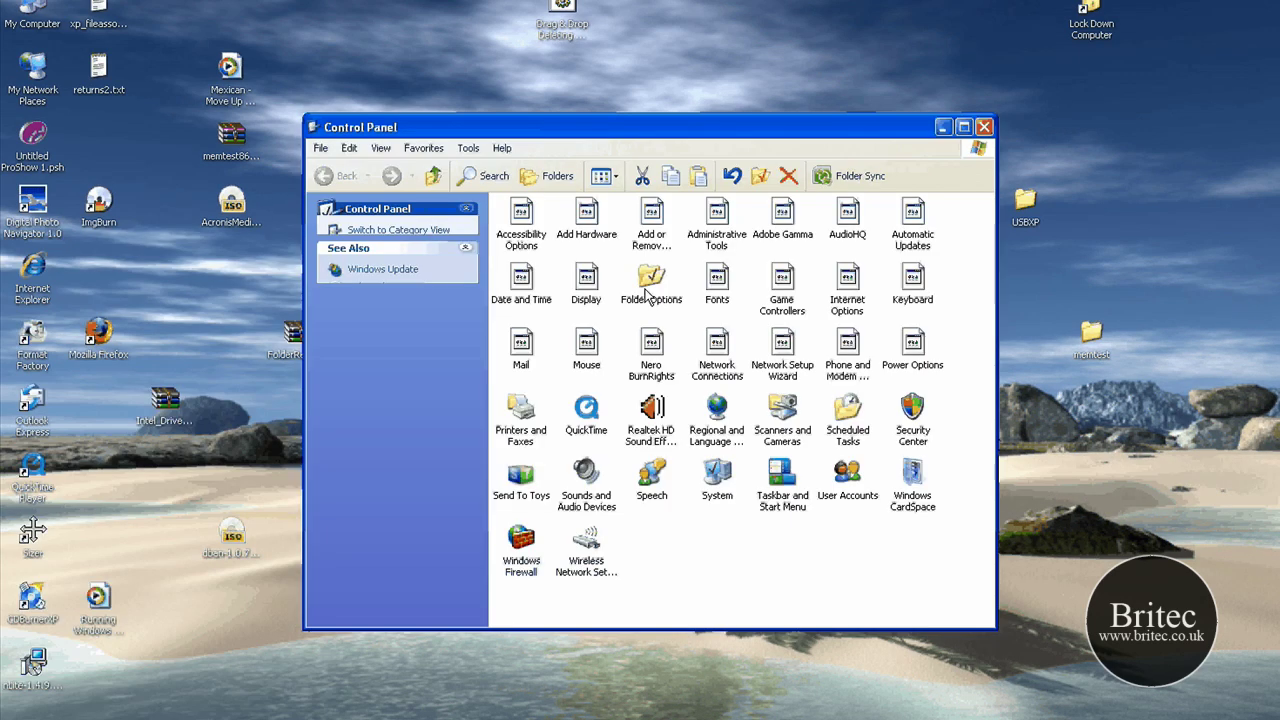
left_click(652, 213)
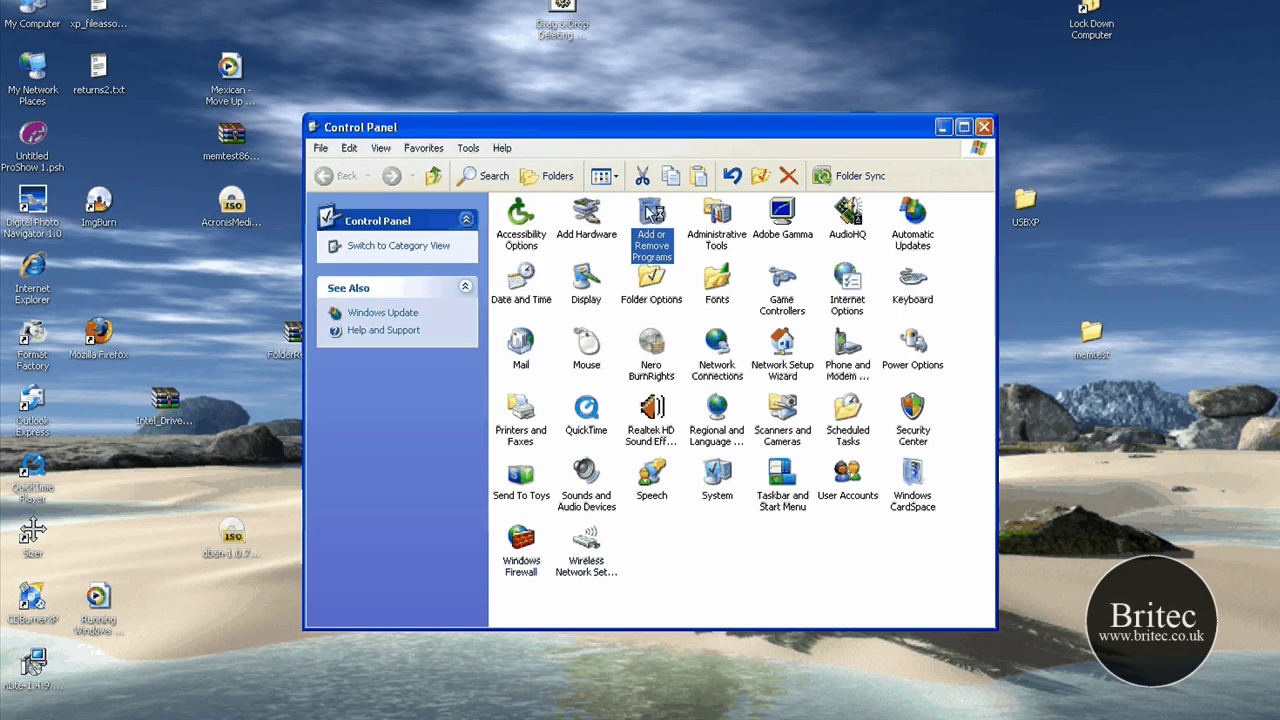
double_click(652, 213)
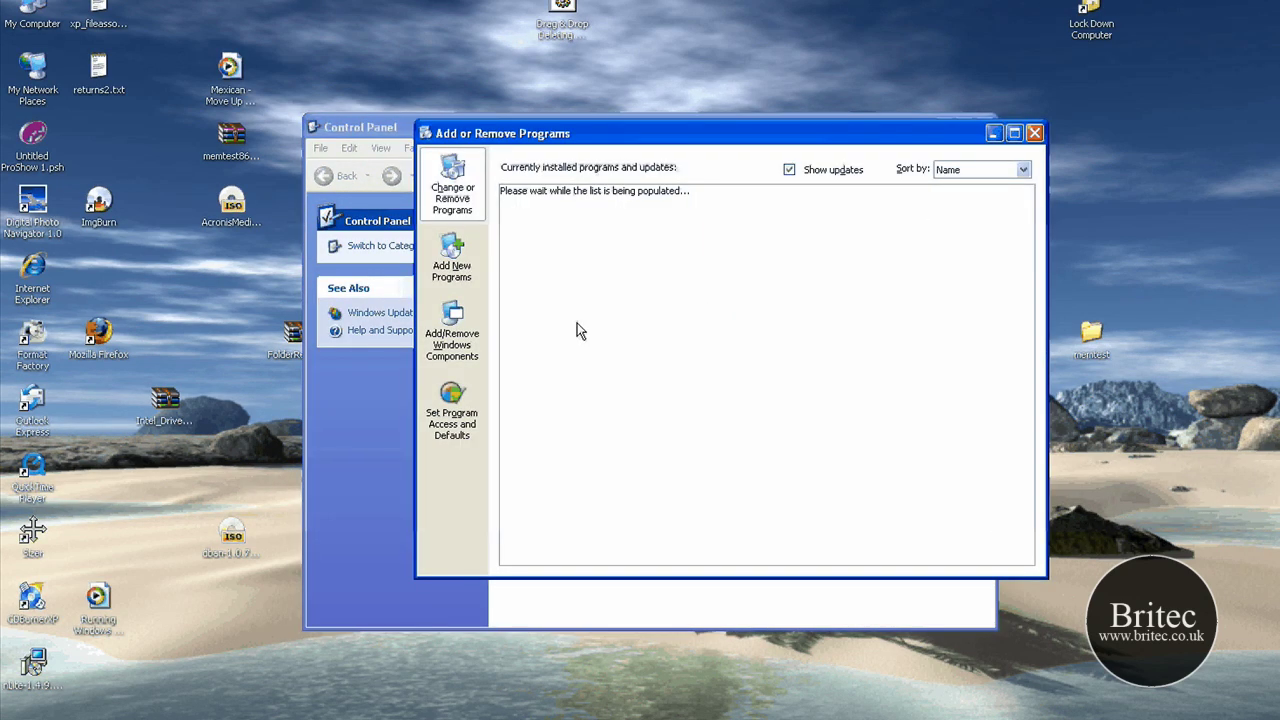
- Select Mozilla Firefox (3.5.1) in the installed programs list to view its removal option, and close Add or Remove Programs and Control Panel
scroll(577, 330, "down", 2)
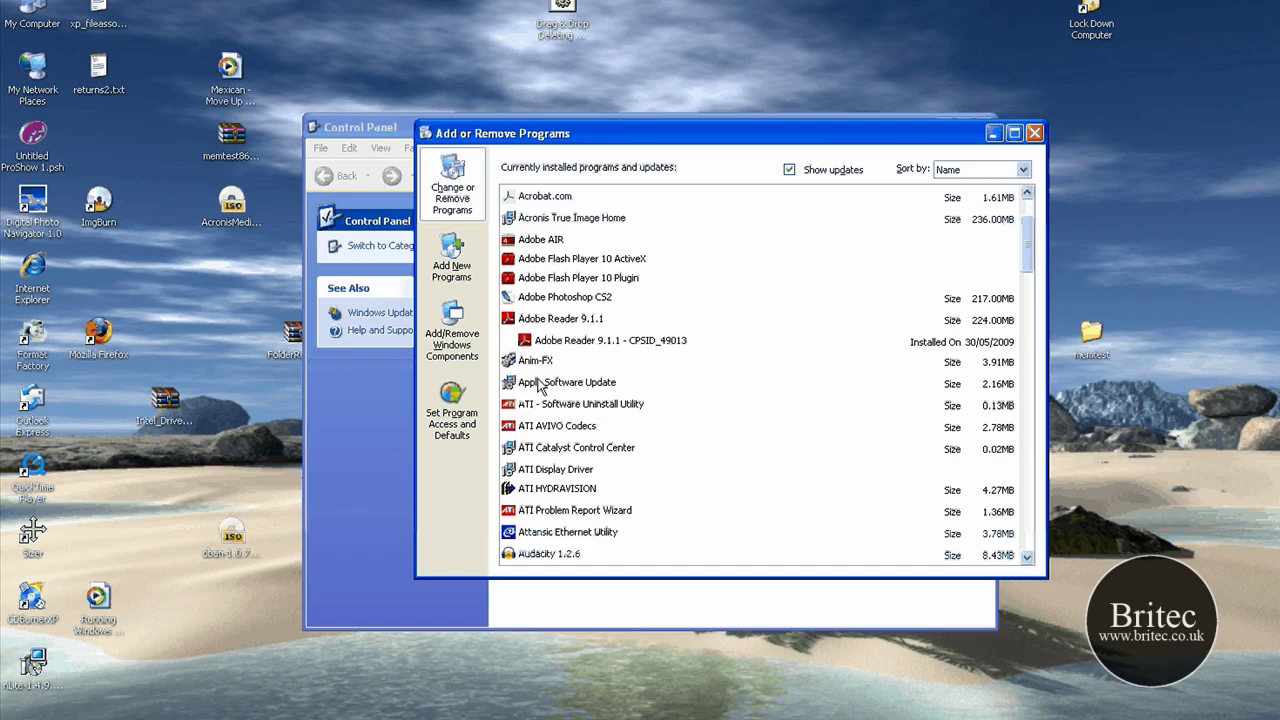
scroll(617, 409, "down", 2)
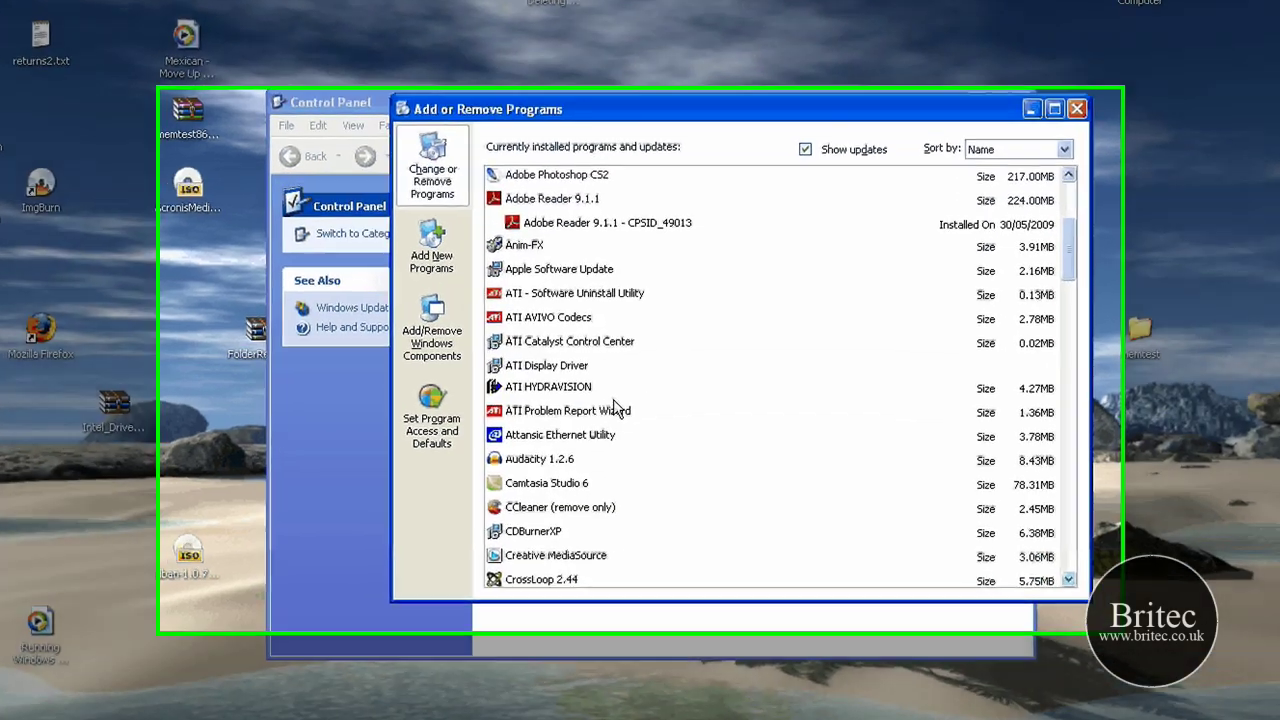
scroll(680, 371, "down", 3)
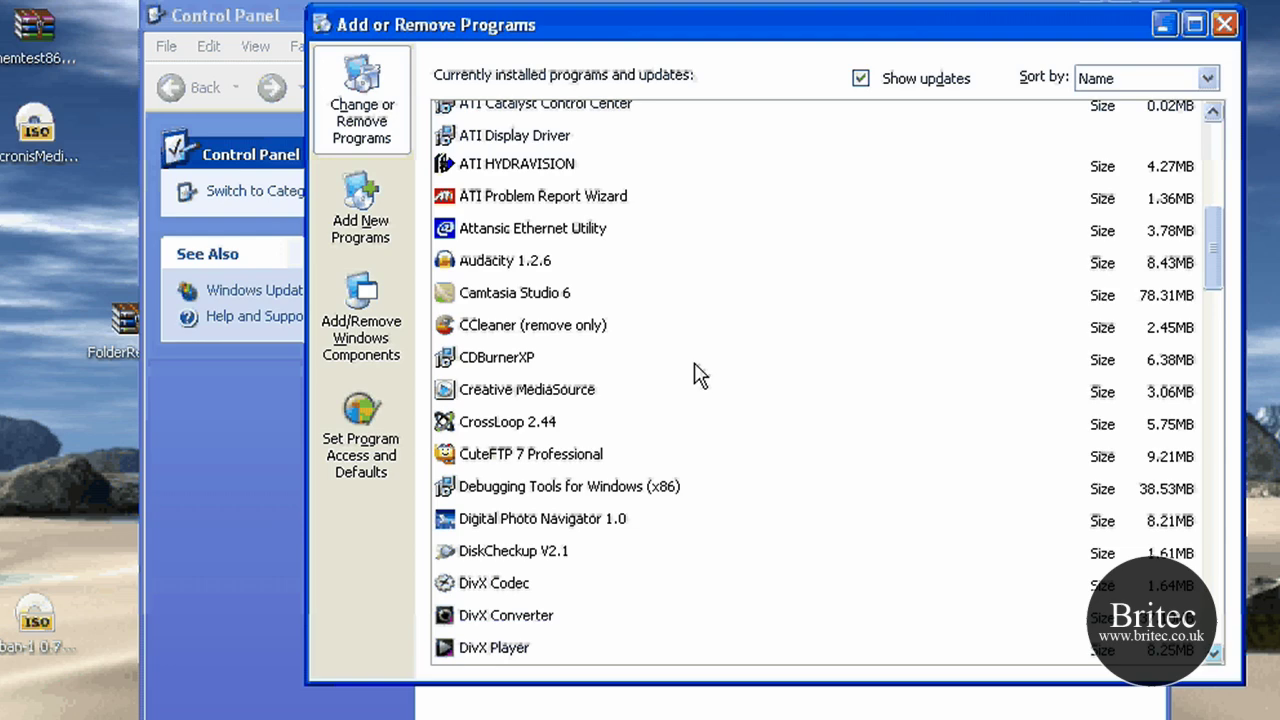
scroll(720, 370, "down", 2)
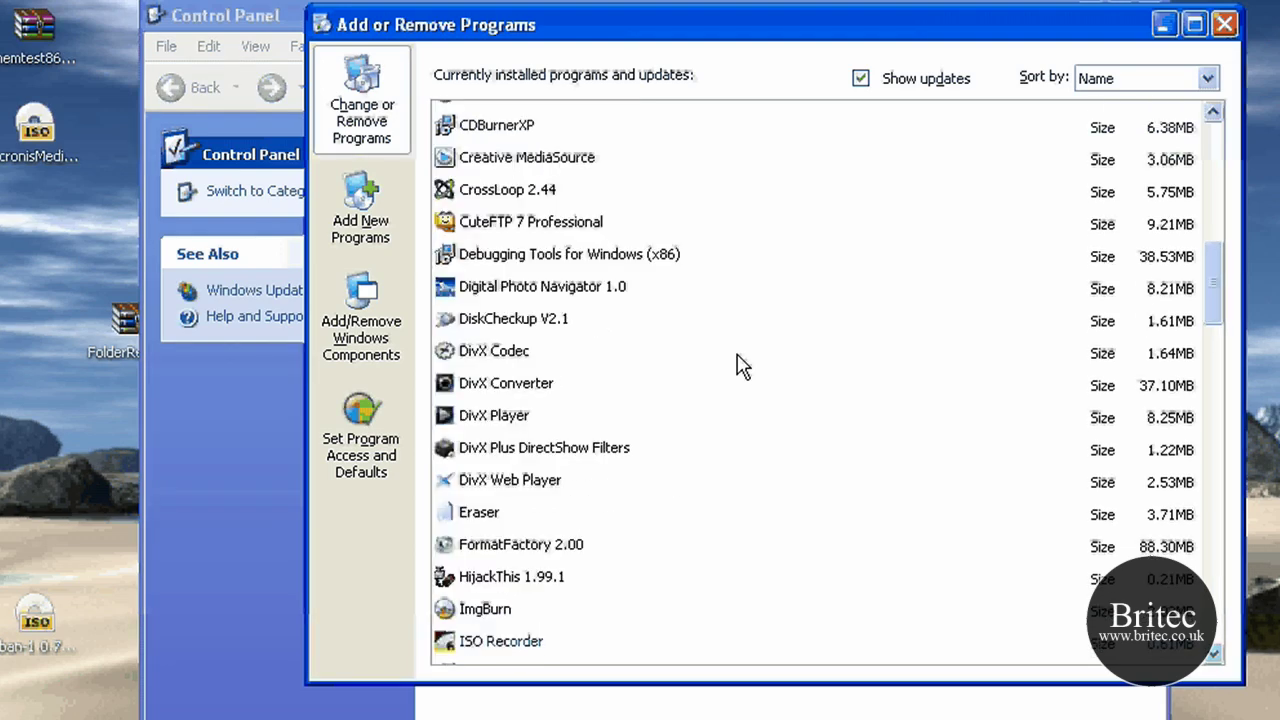
scroll(741, 366, "down", 4)
scroll(741, 366, "down", 8)
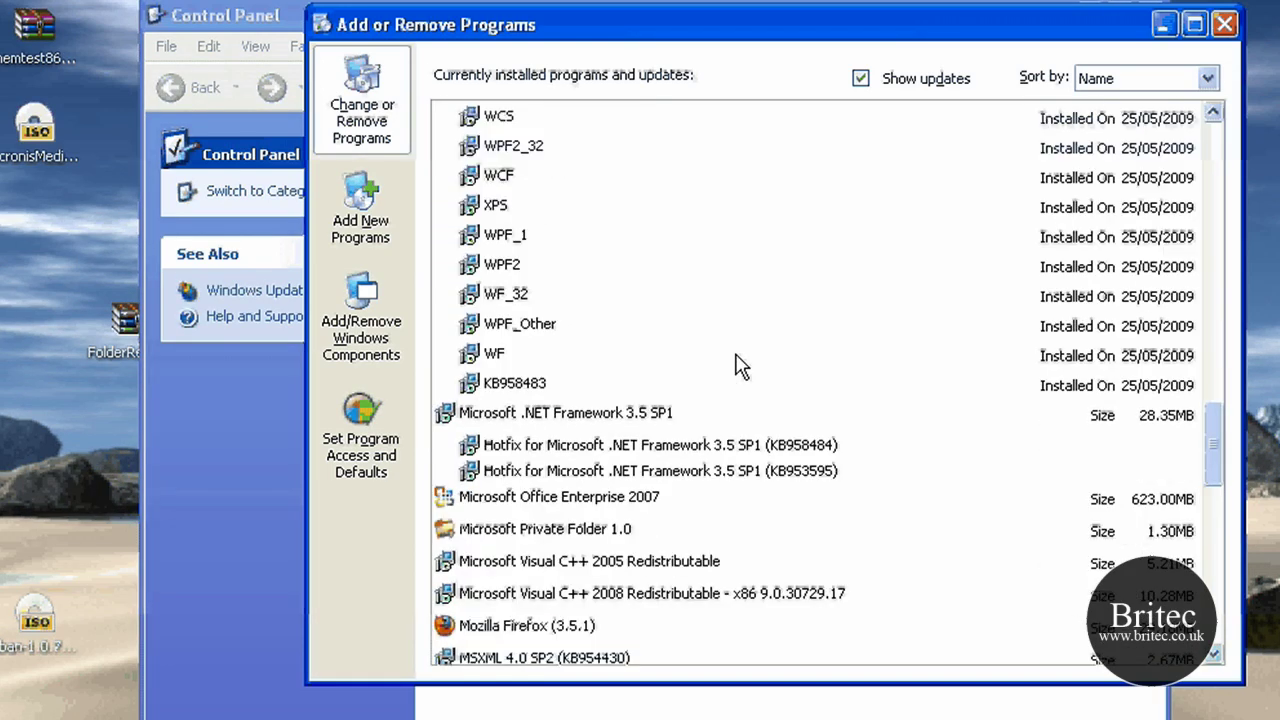
scroll(741, 366, "down", 3)
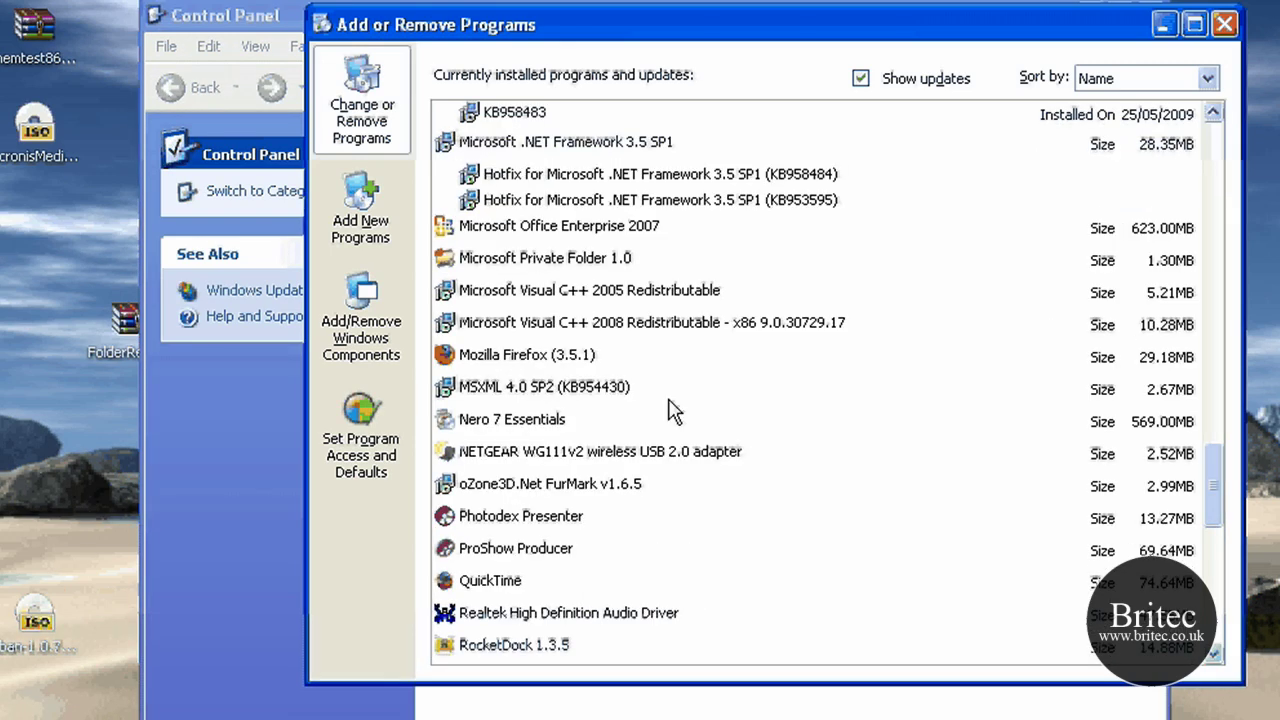
left_click(522, 362)
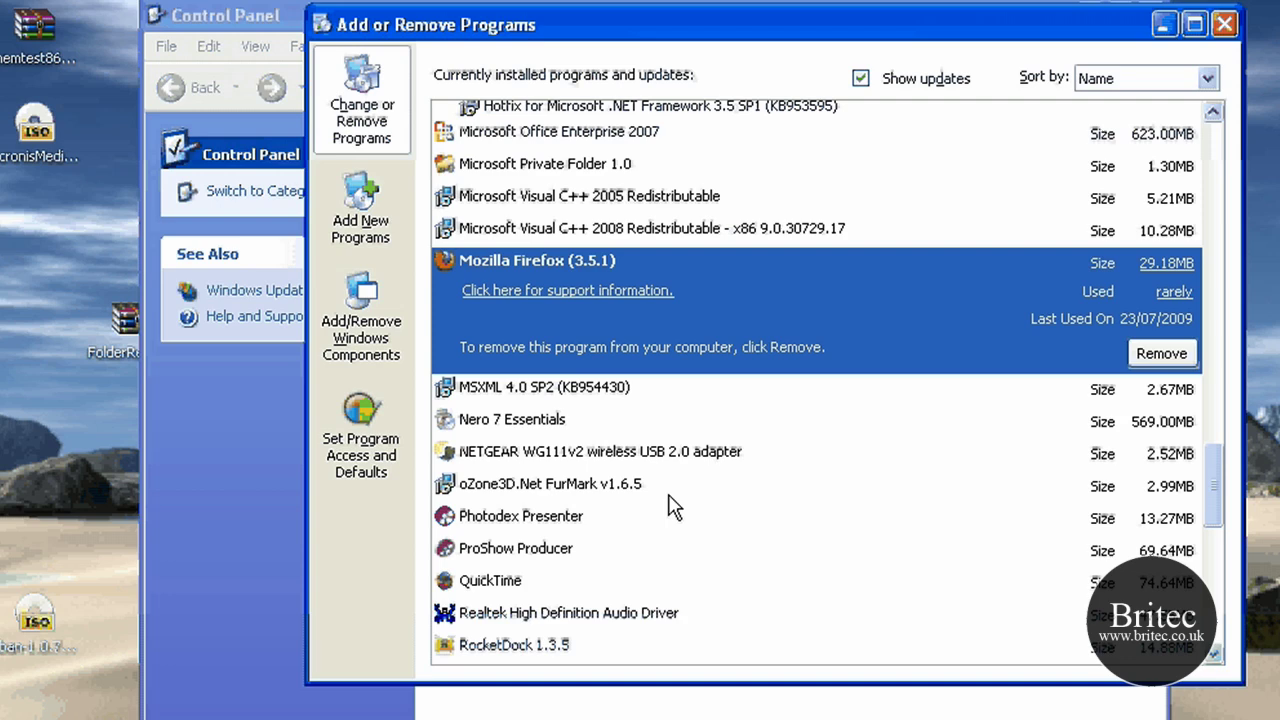
left_click(1224, 24)
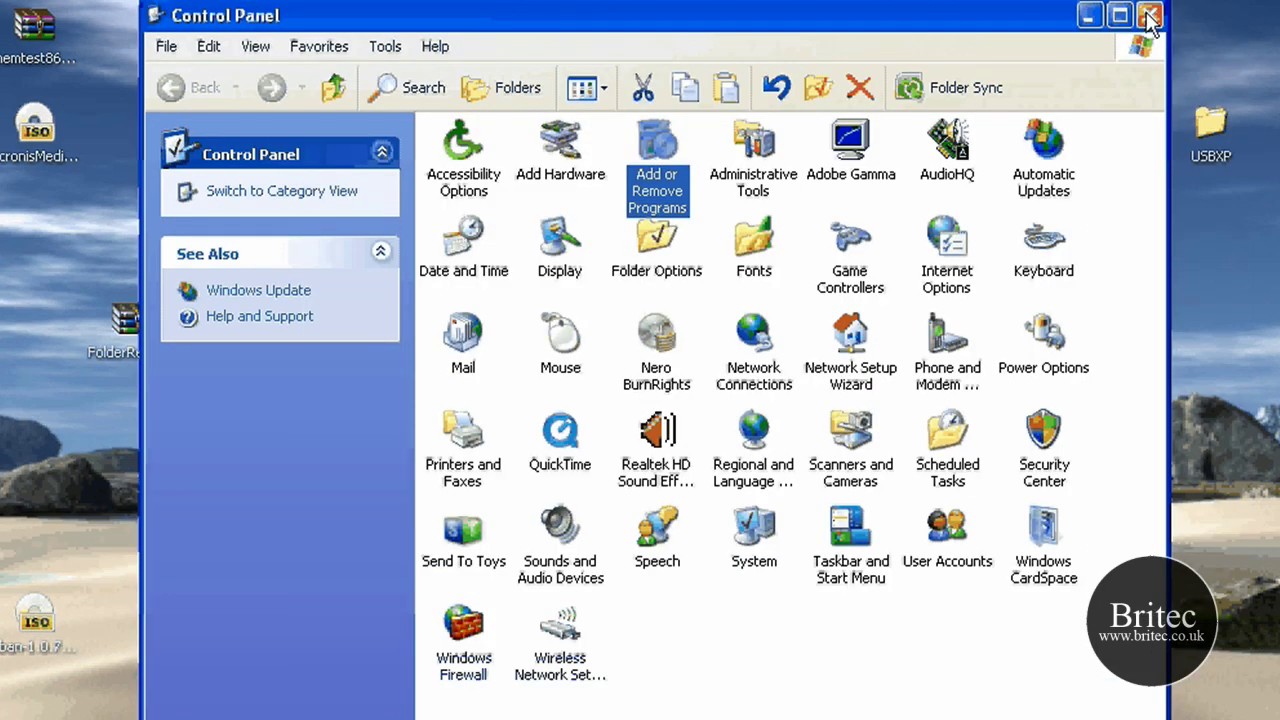
left_click(1150, 16)
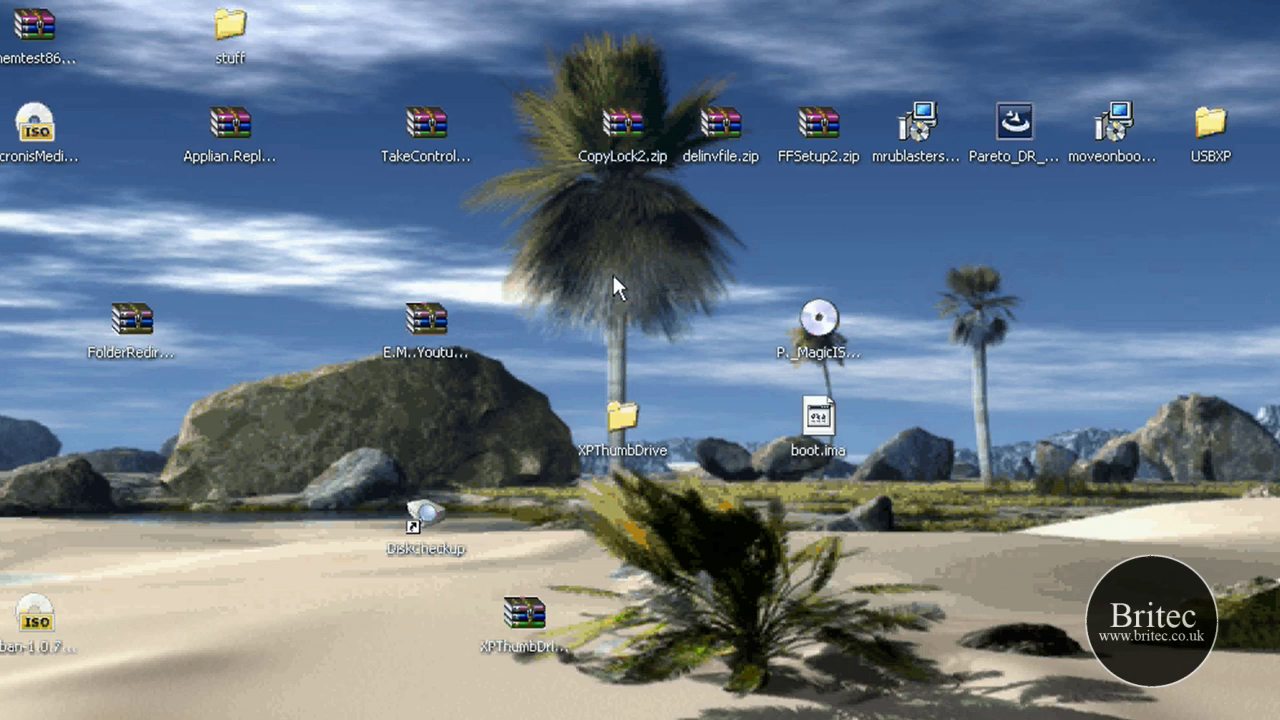